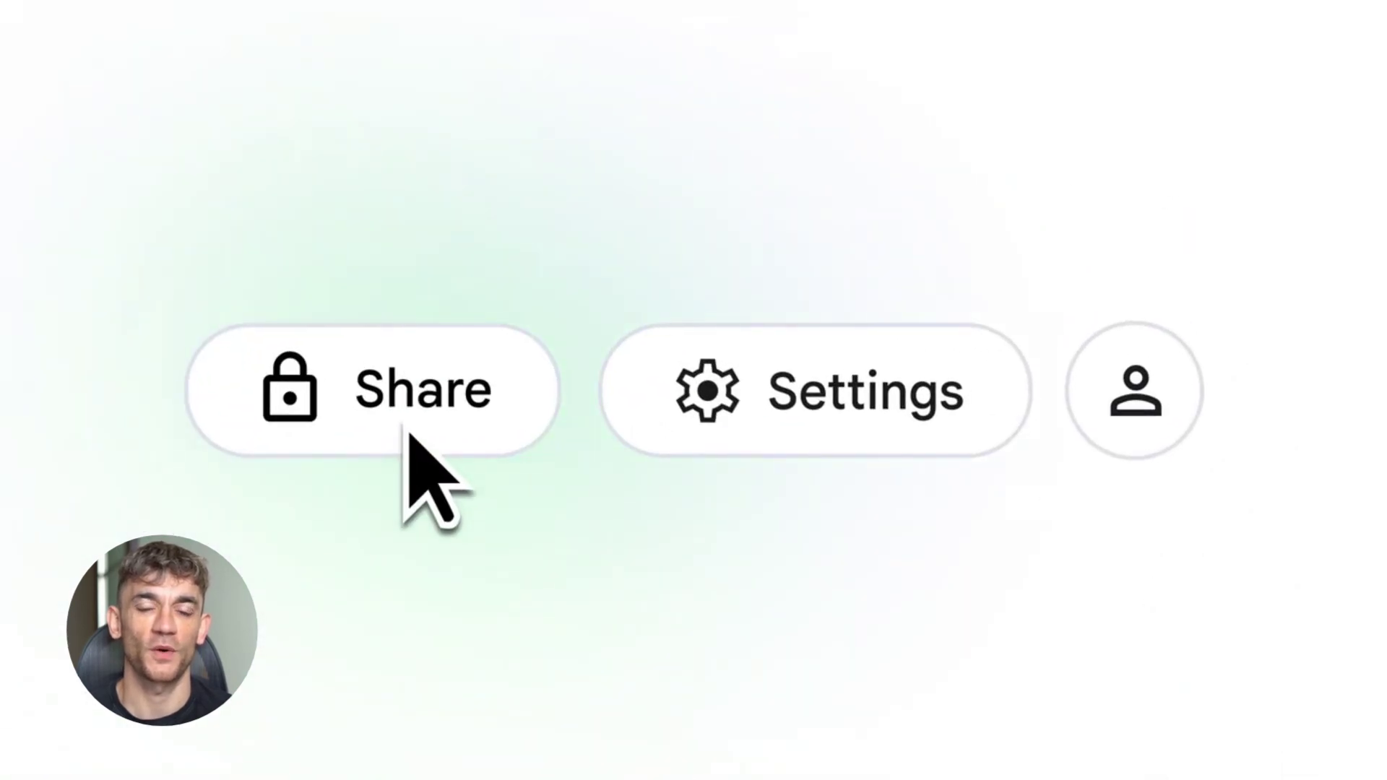
Step: Change the Art History 107 notebook's access from Restricted to Anyone with the link
{"action": "left_click", "coordinate": [410, 431]}
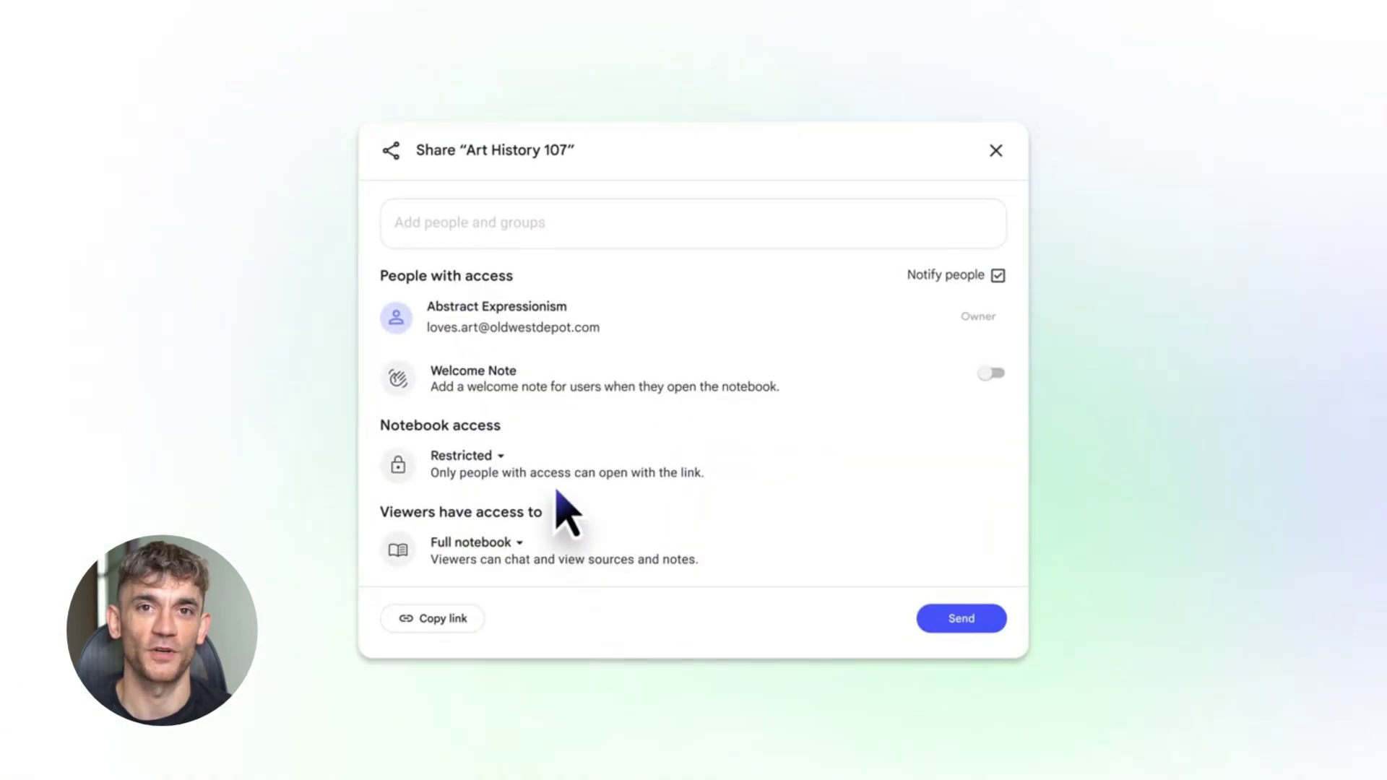
{"action": "left_click", "coordinate": [557, 488]}
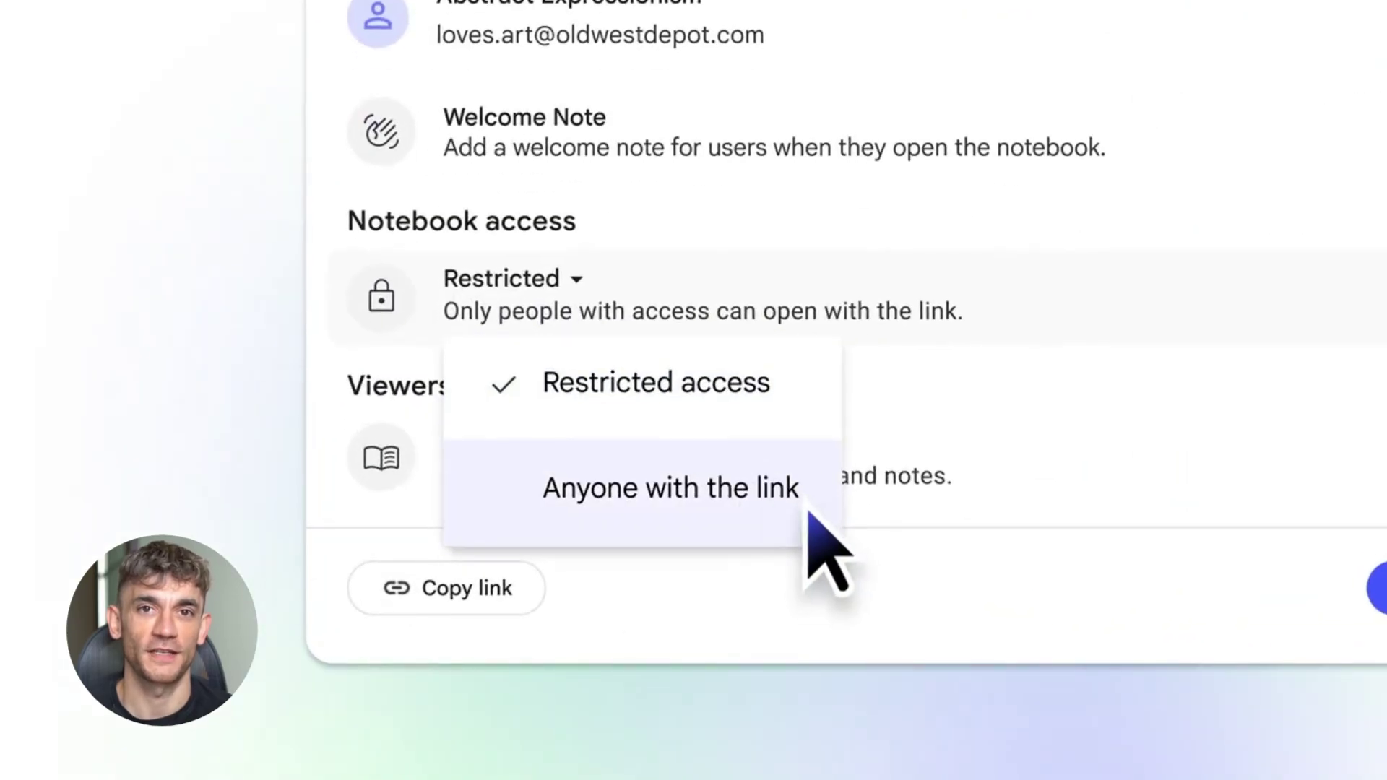
{"action": "left_click", "coordinate": [807, 510]}
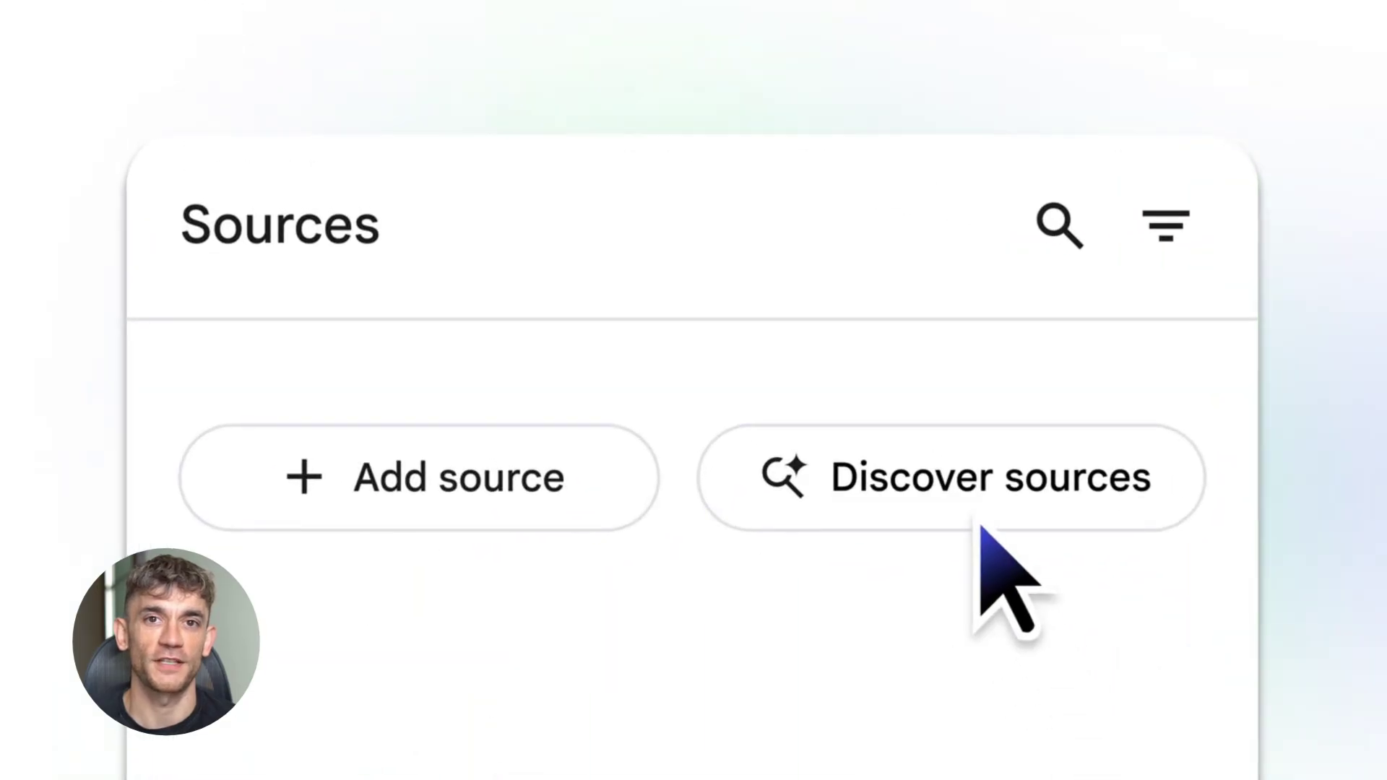
Step: Discover Surrealism sources and import four of them, leaving out A Study of Surrealism
{"action": "left_click", "coordinate": [981, 522]}
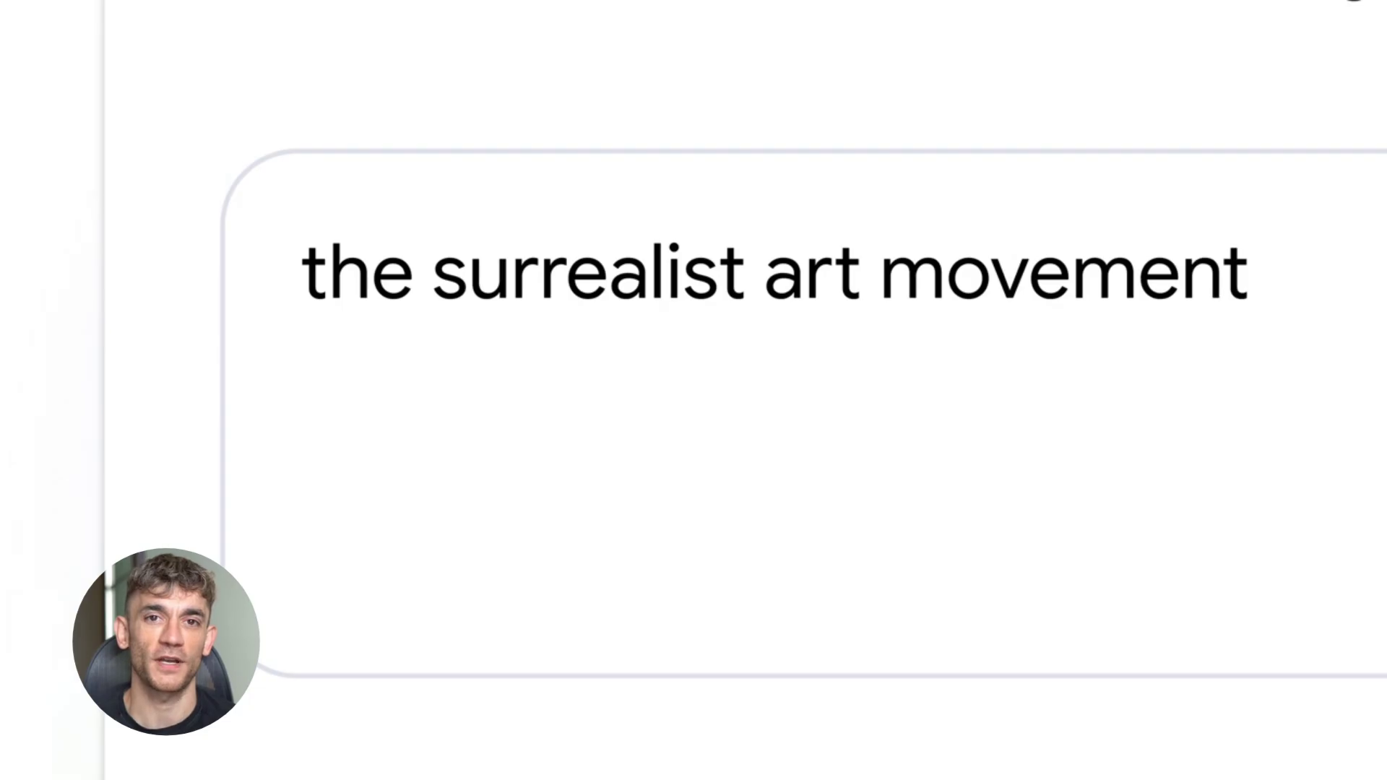
{"action": "left_click", "coordinate": [1092, 568]}
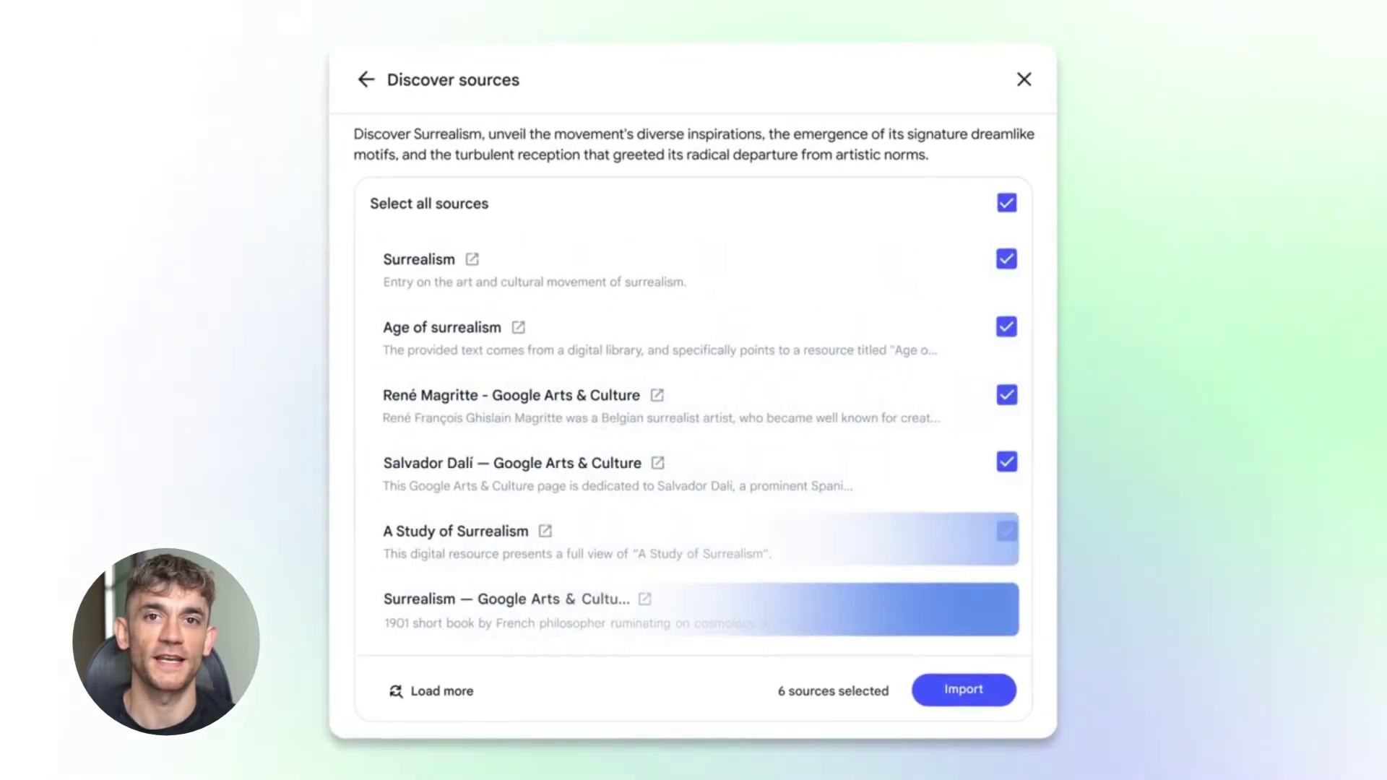
{"action": "left_click", "coordinate": [1008, 532]}
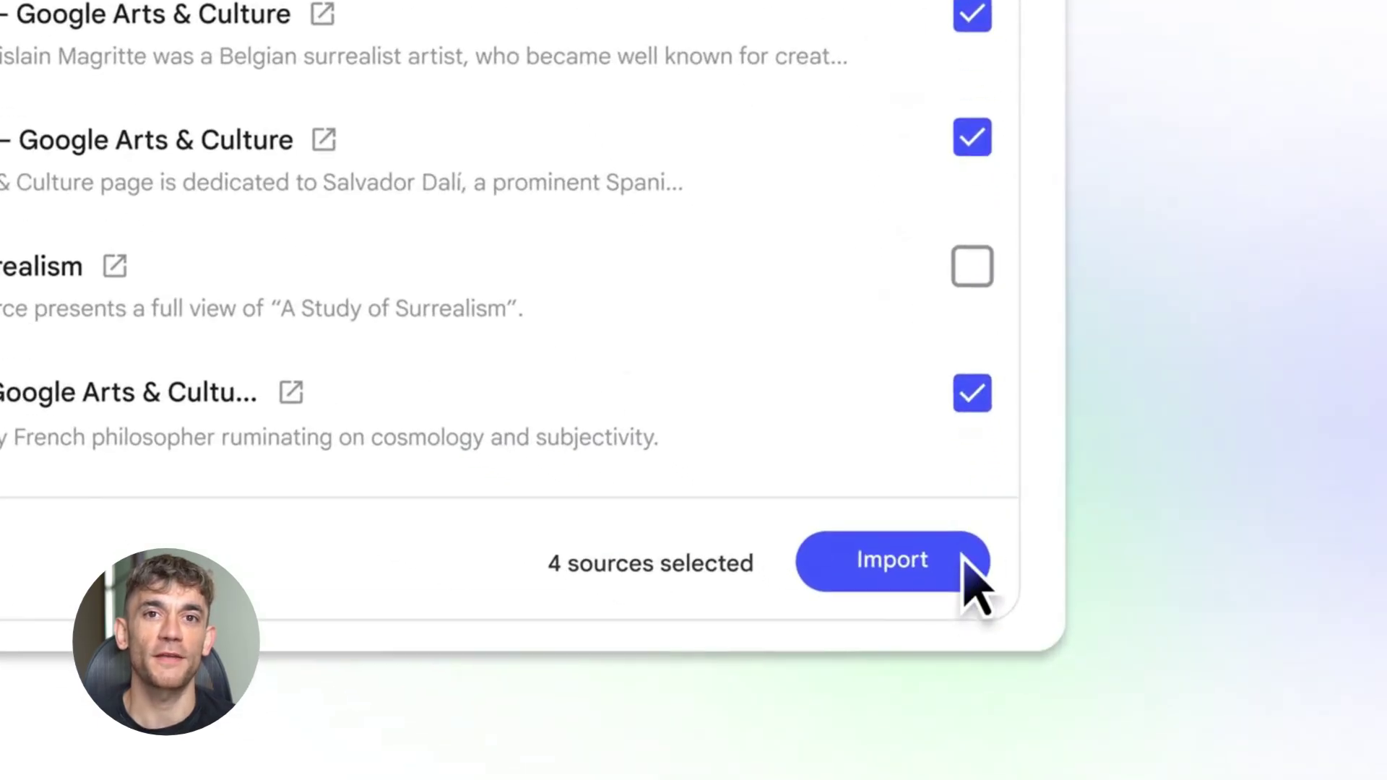
{"action": "left_click", "coordinate": [933, 555]}
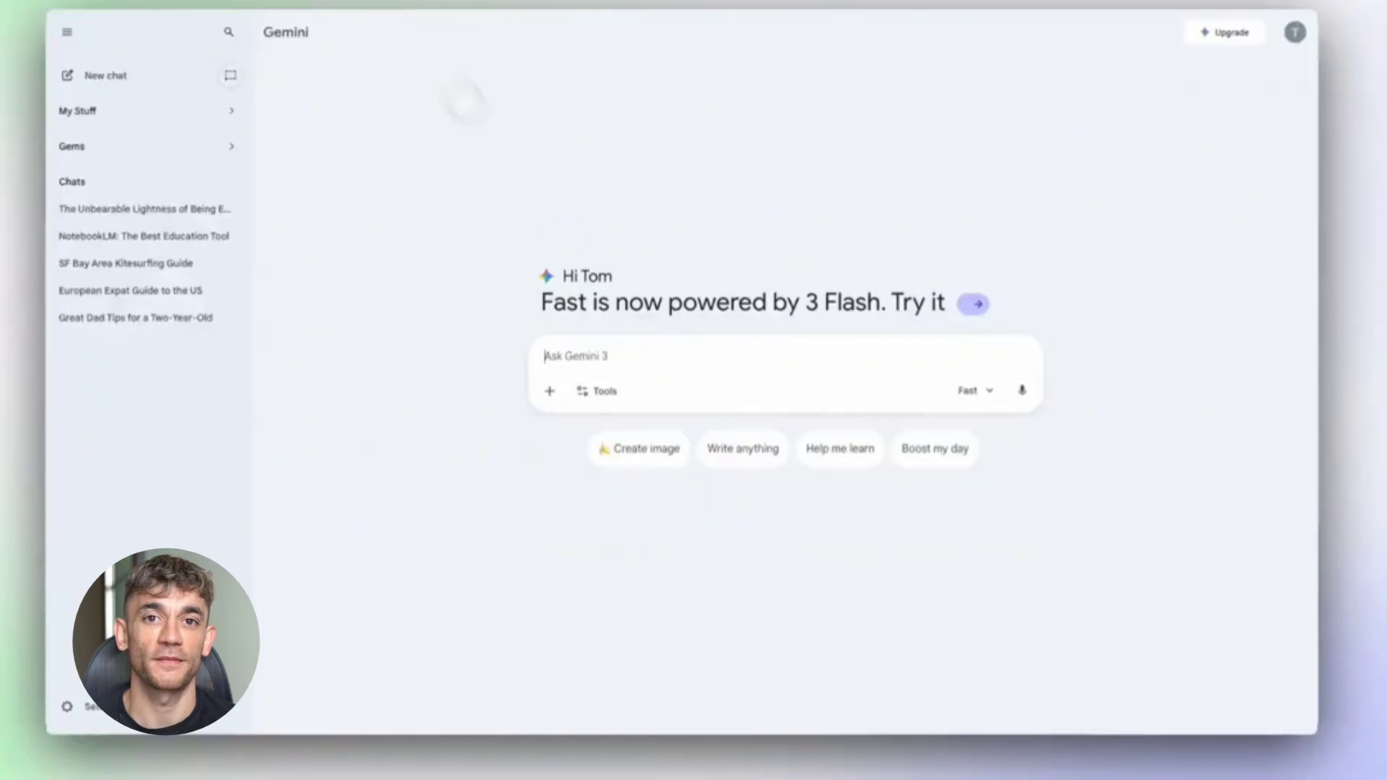
Step: Attach the school-notes notebook and send 'Come up with an educational computer game based on the notes attached'
{"action": "type", "text": "Come up"}
{"action": "type", "text": " with an educational c"}
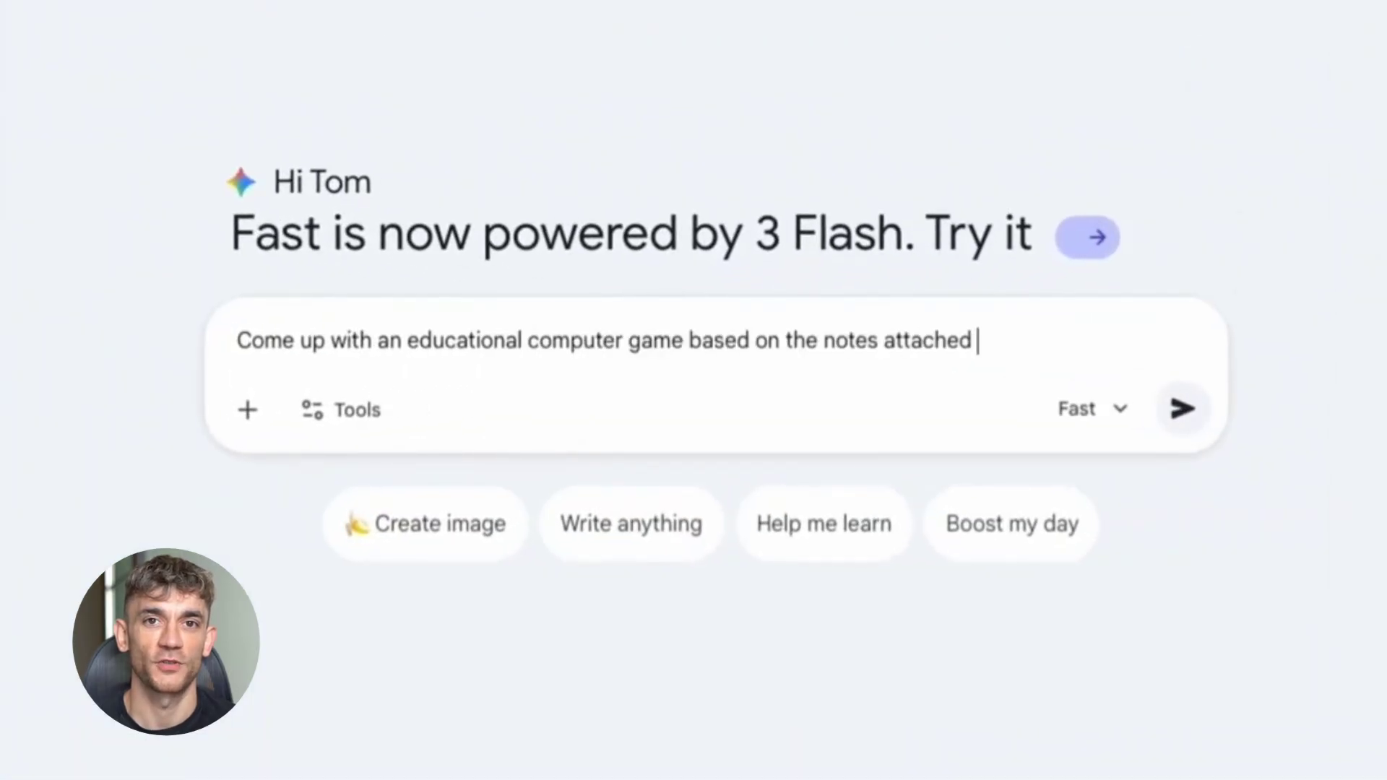
{"action": "type", "text": "omputer game based on the notes attached"}
{"action": "left_click", "coordinate": [248, 410]}
{"action": "left_click", "coordinate": [338, 643]}
{"action": "left_click", "coordinate": [495, 198]}
{"action": "left_click", "coordinate": [868, 714]}
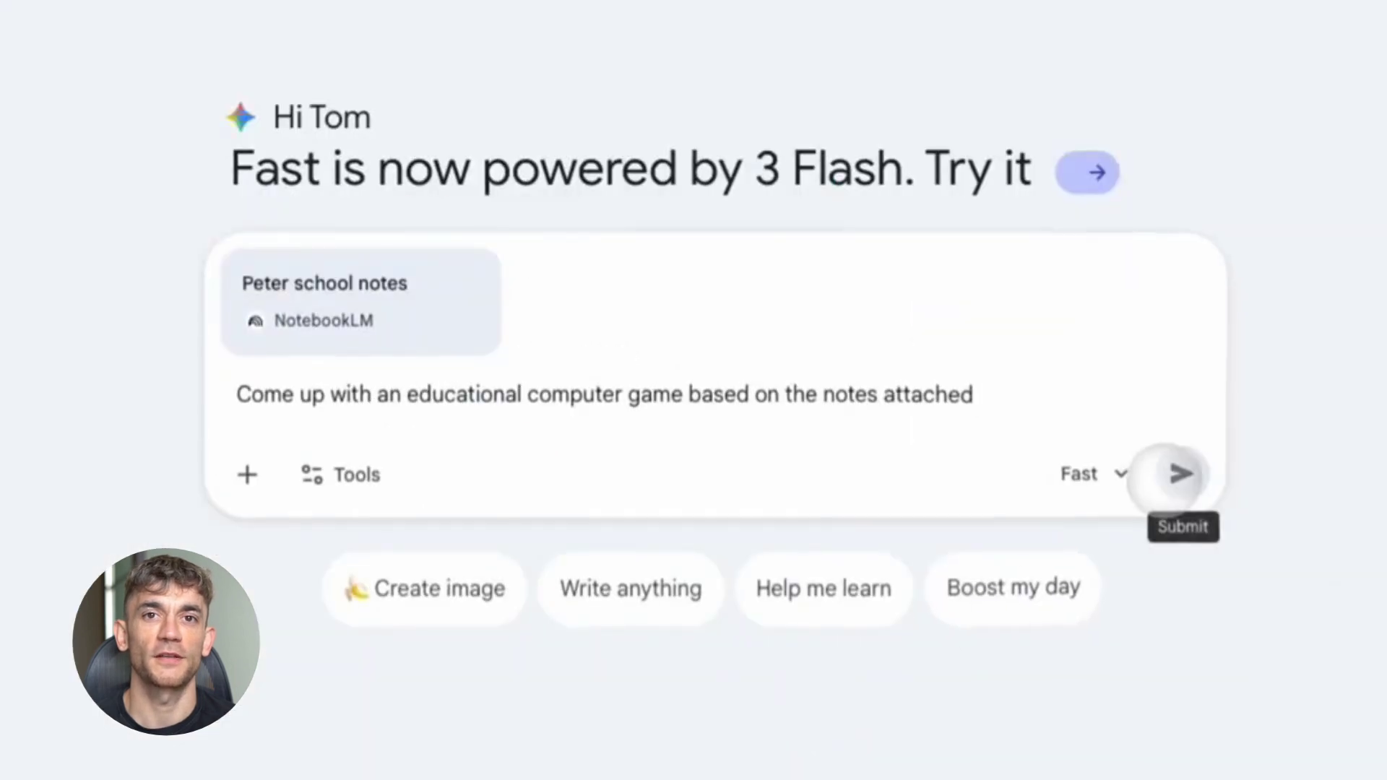
{"action": "left_click", "coordinate": [1178, 475]}
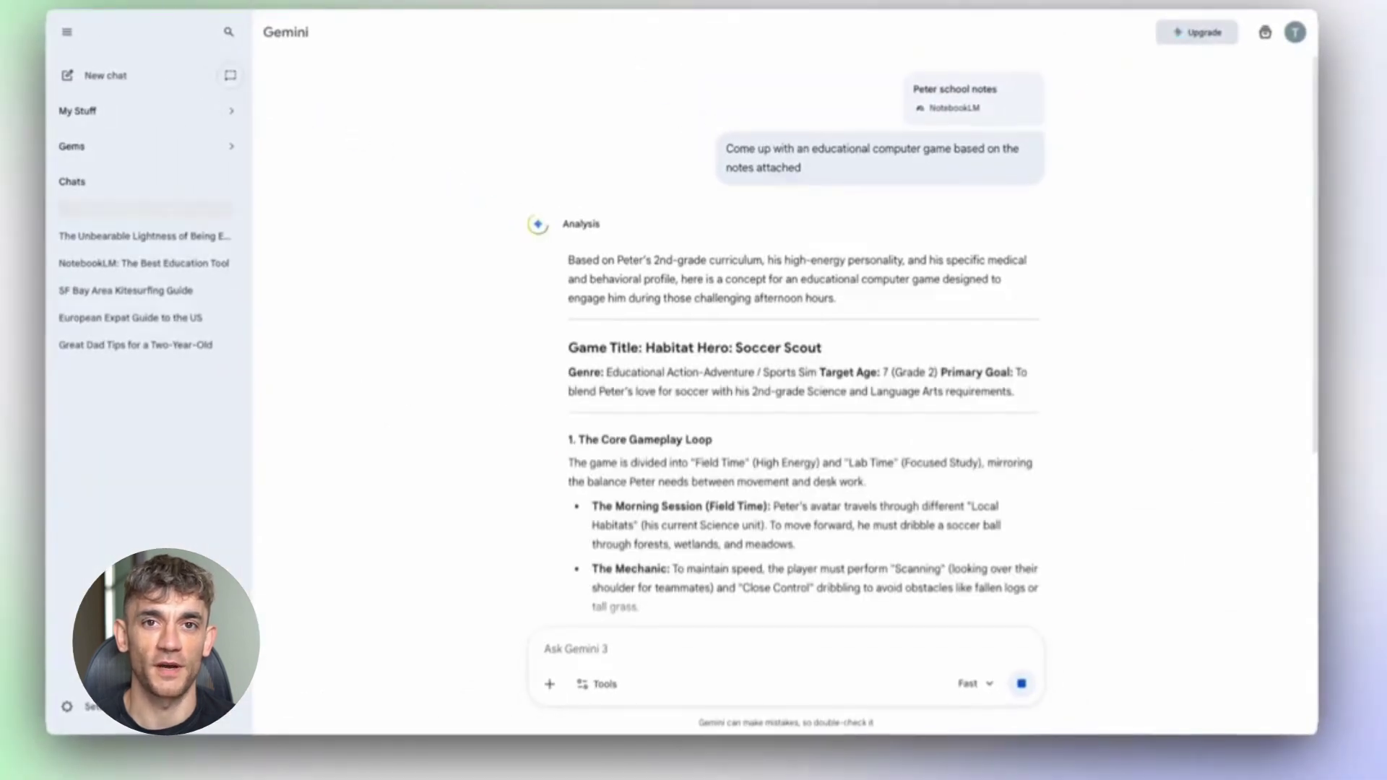
Step: With Canvas enabled, send 'Lets build this' and start playing Habitat Hero: Soccer Scout
{"action": "left_click", "coordinate": [598, 684]}
{"action": "left_click", "coordinate": [609, 618]}
{"action": "type", "text": "Lets build this"}
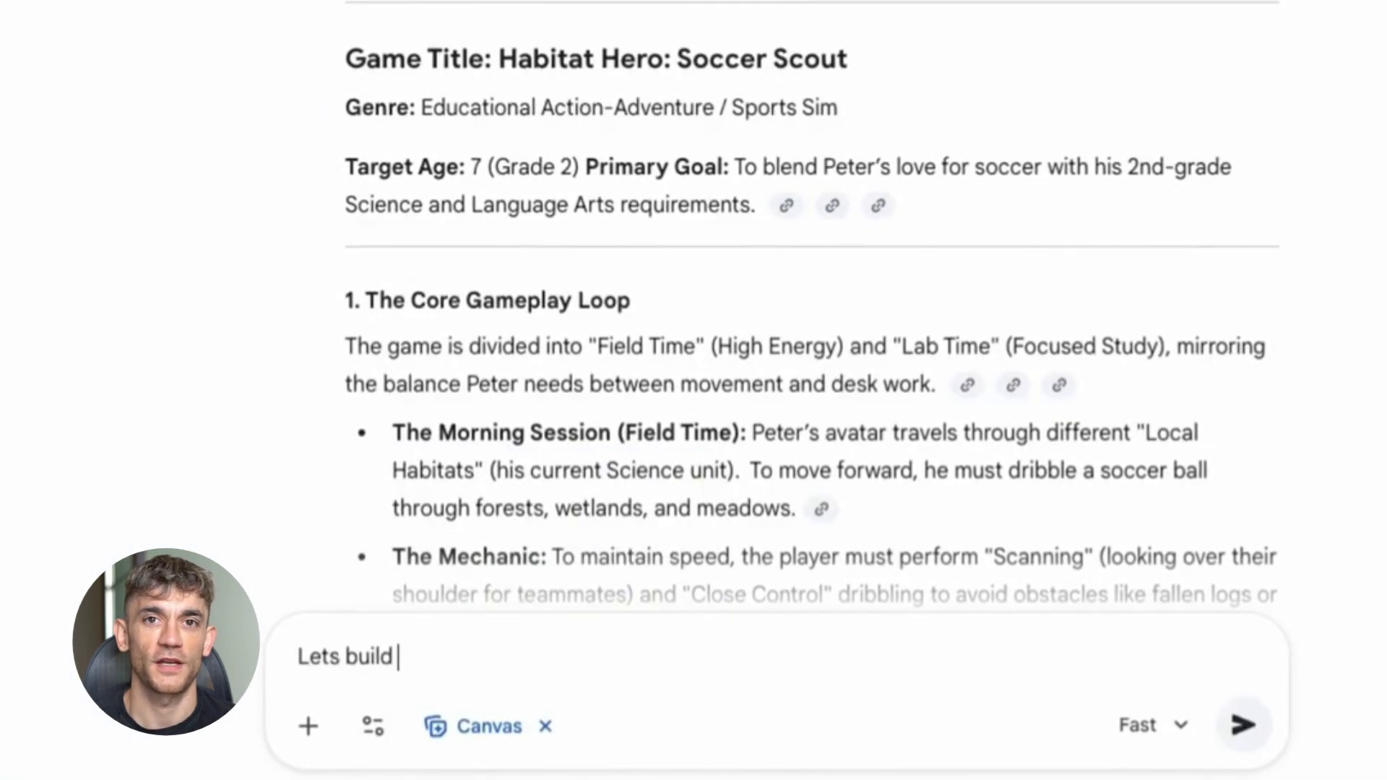
{"action": "key", "text": "Return"}
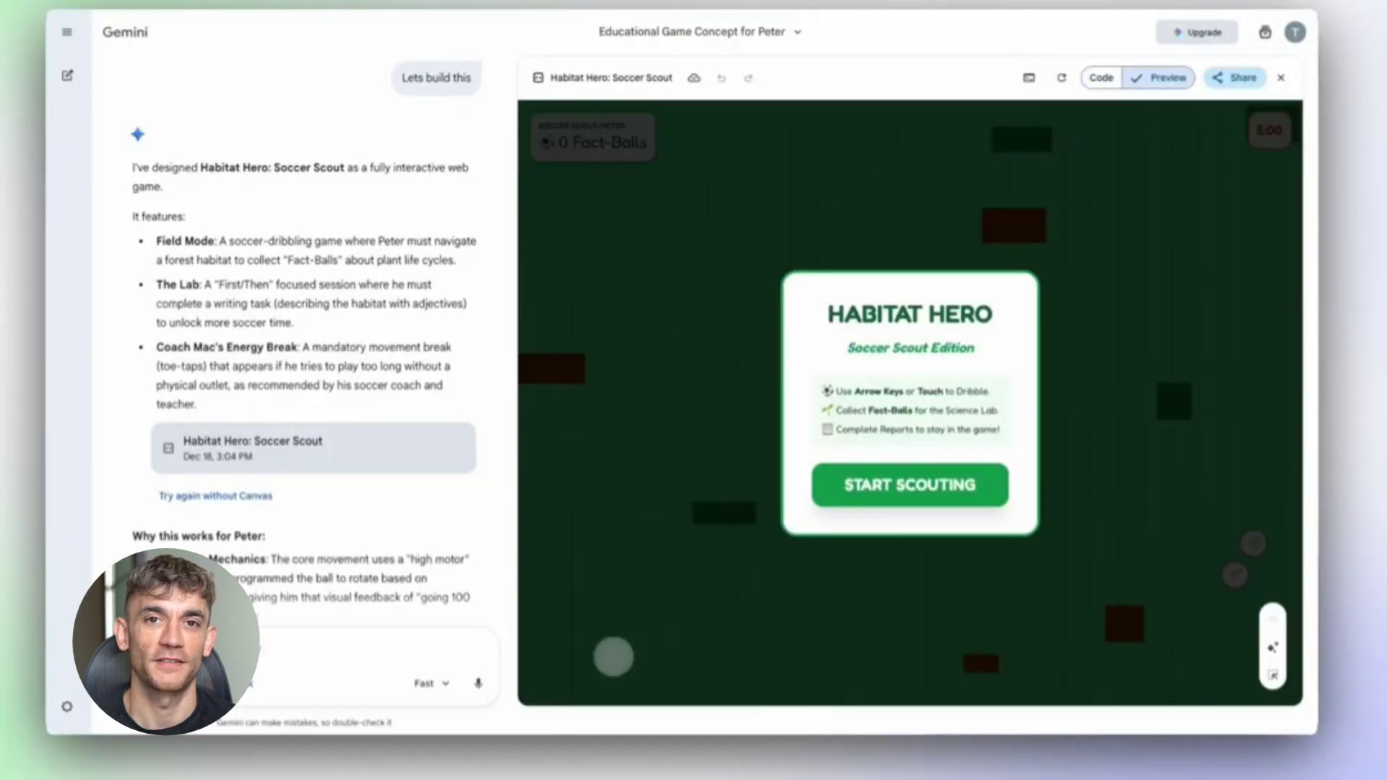
{"action": "left_click", "coordinate": [951, 489]}
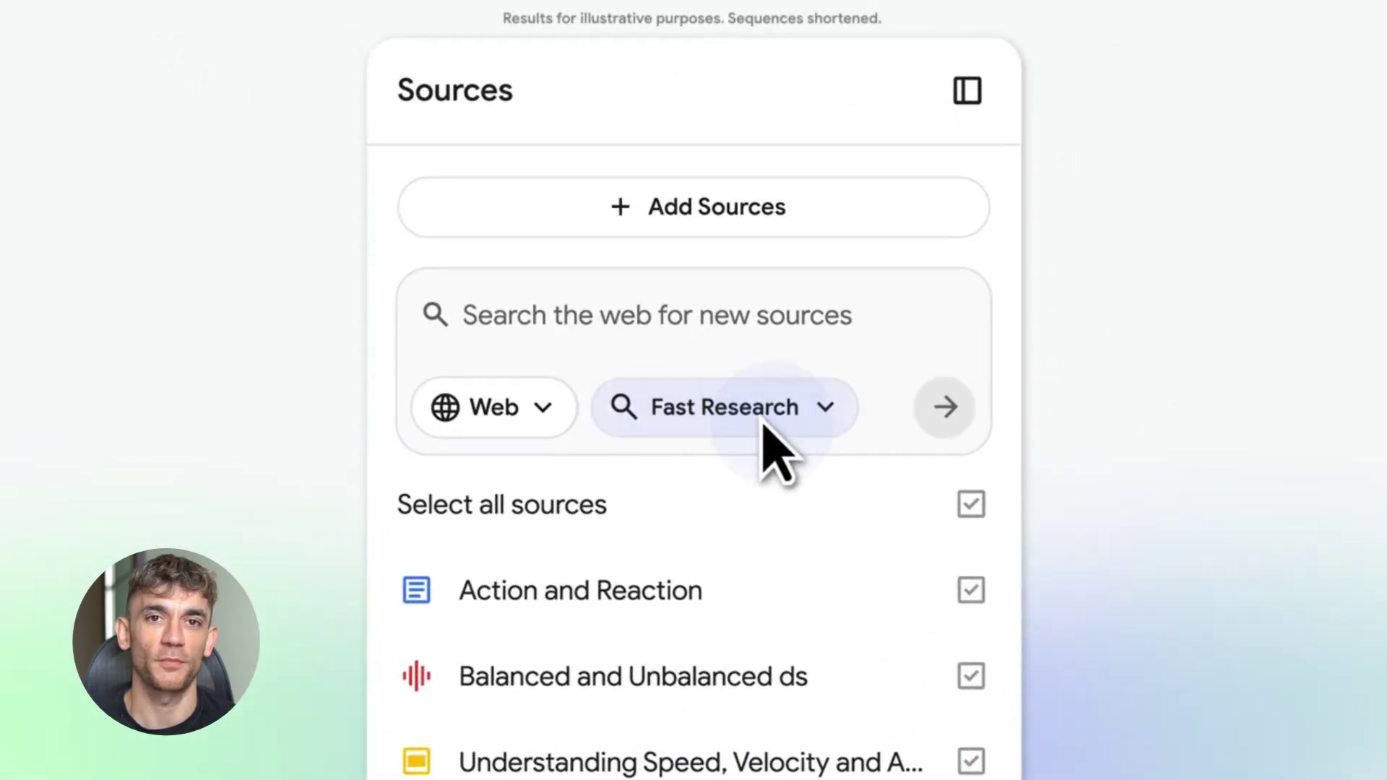
Step: Run Deep Research on 'Latest breakthroughs in quantum physics' and import the report with its 57 sources
{"action": "left_click", "coordinate": [764, 425]}
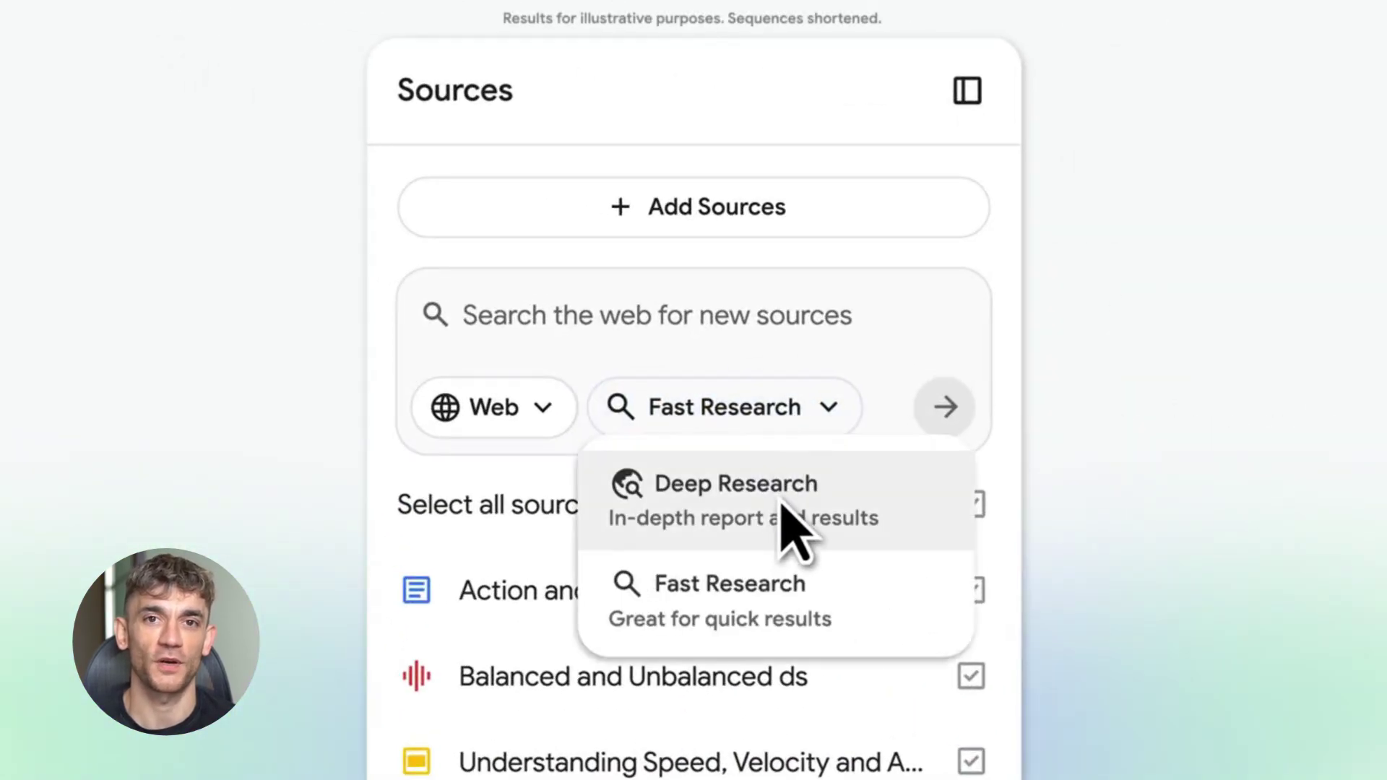
{"action": "left_click", "coordinate": [782, 506]}
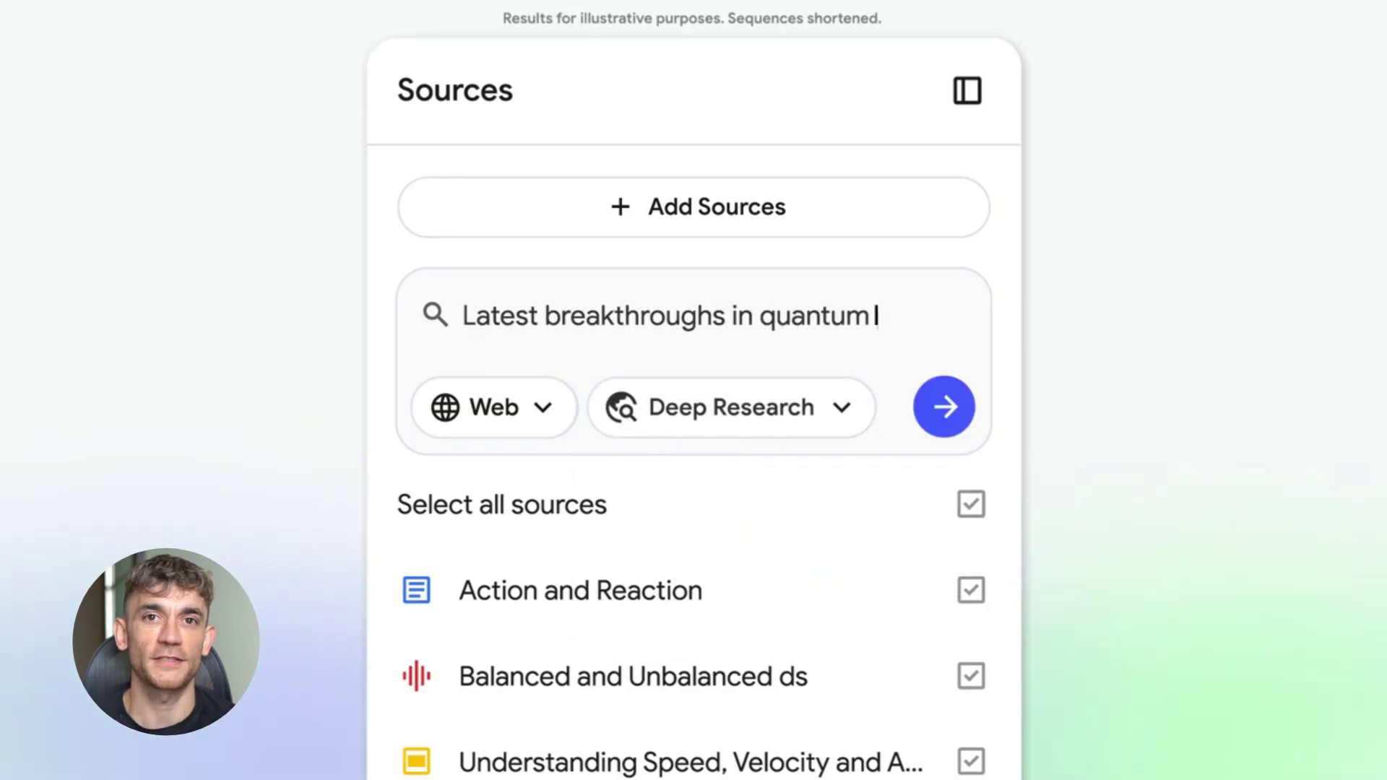
{"action": "left_click", "coordinate": [947, 412]}
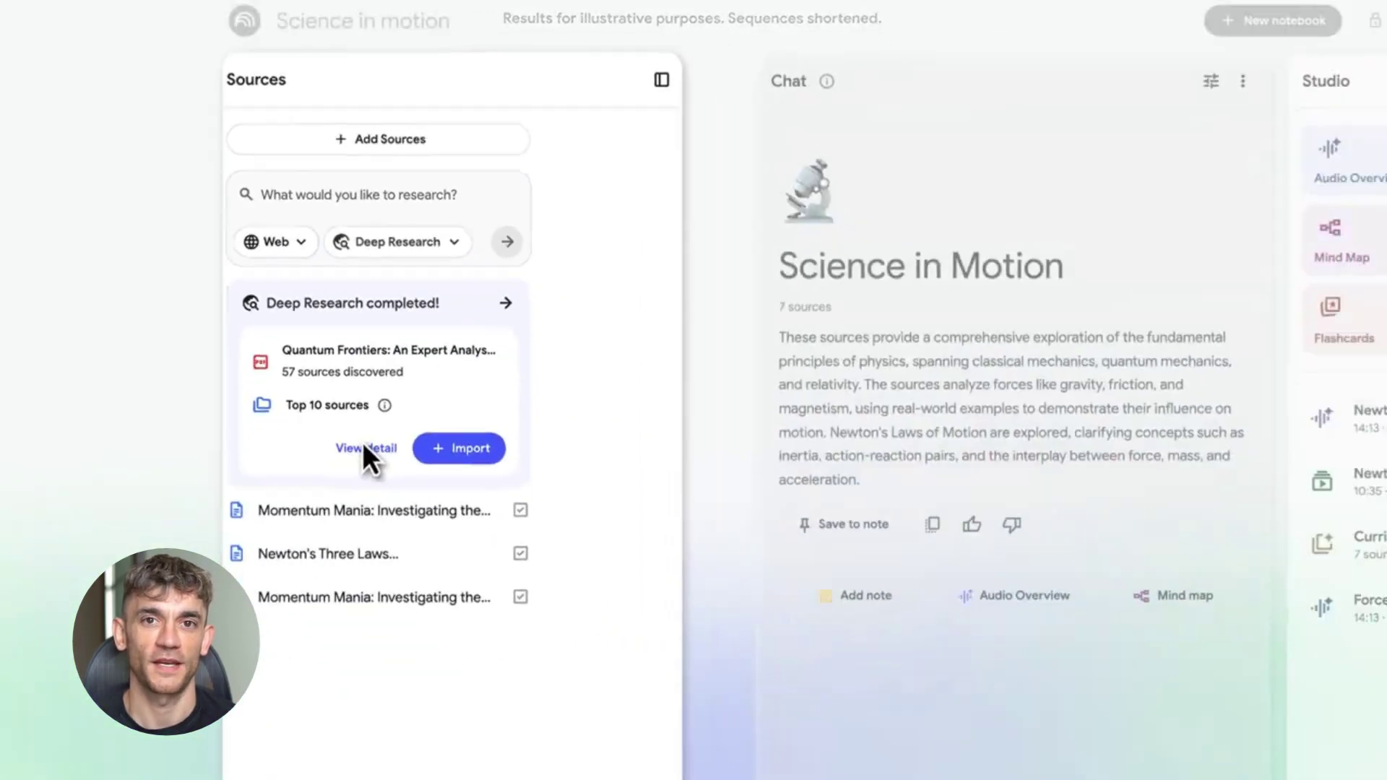
{"action": "left_click", "coordinate": [682, 733]}
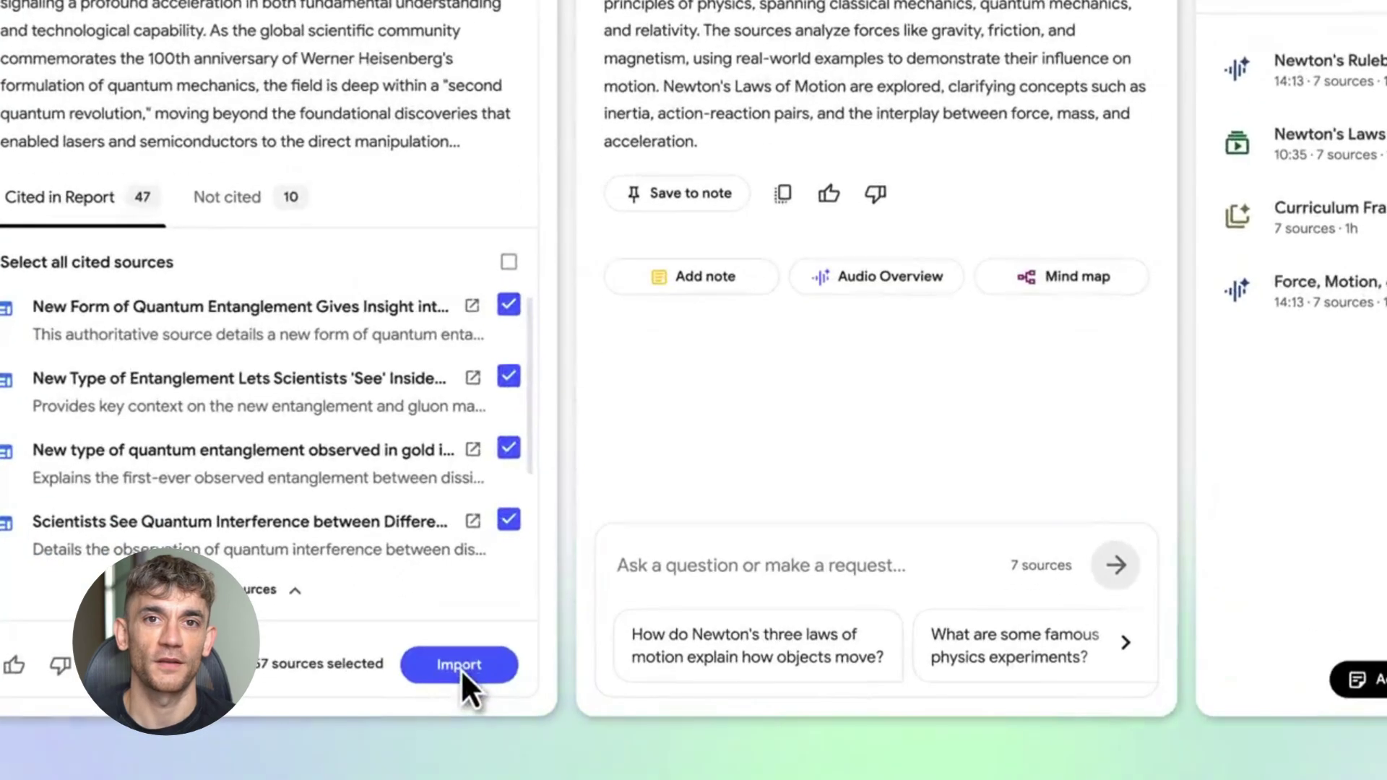
{"action": "left_click", "coordinate": [500, 741]}
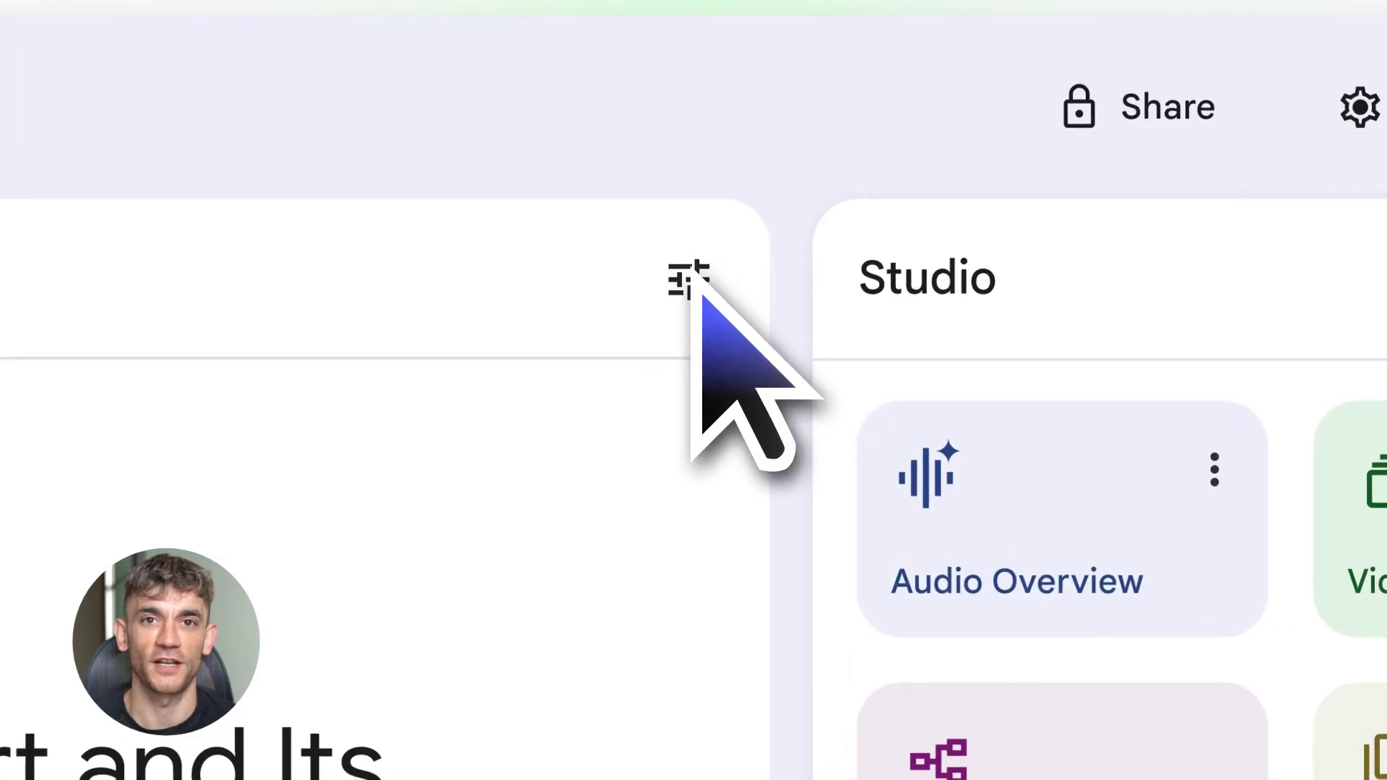
Step: Set the chat style to Learning Guide and send 'Let's get started!'
{"action": "left_click", "coordinate": [695, 283]}
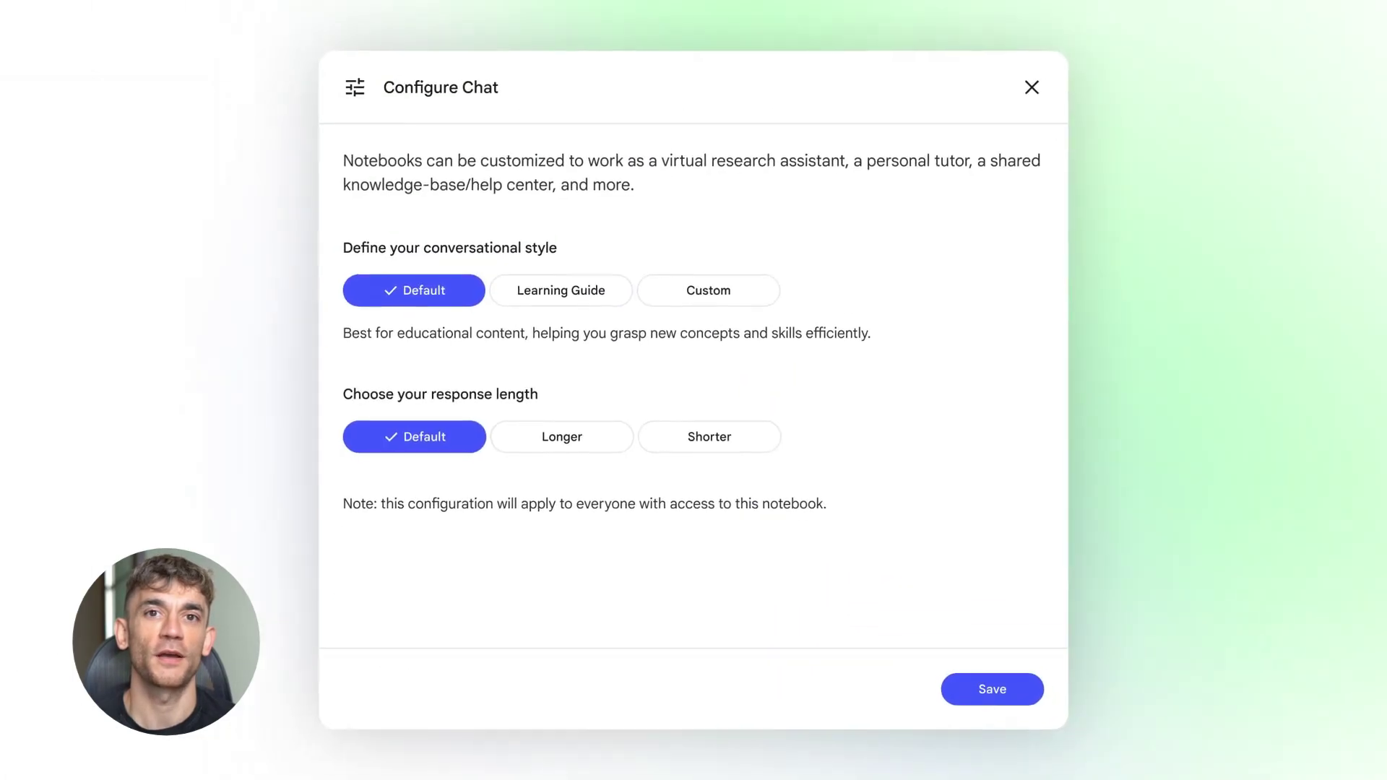
{"action": "left_click", "coordinate": [563, 294]}
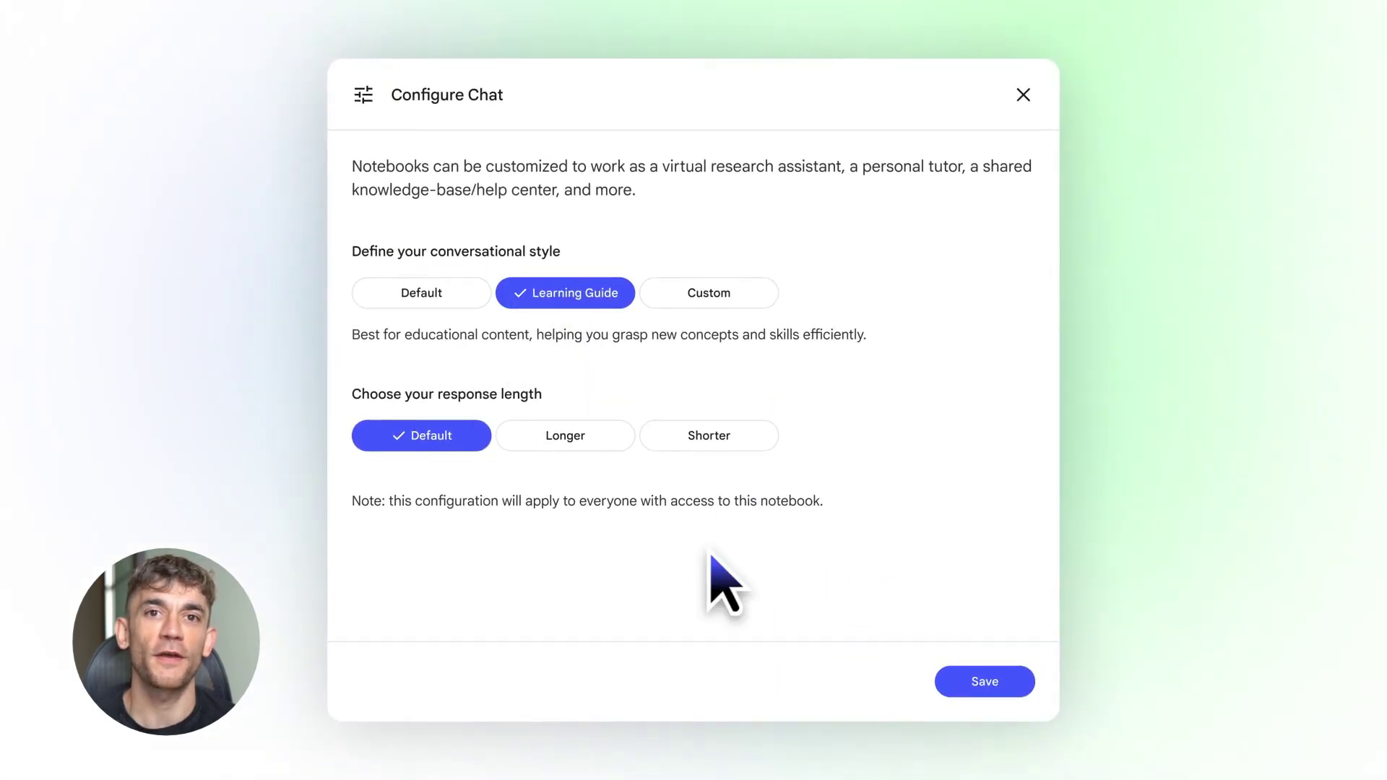
{"action": "left_click", "coordinate": [1015, 682]}
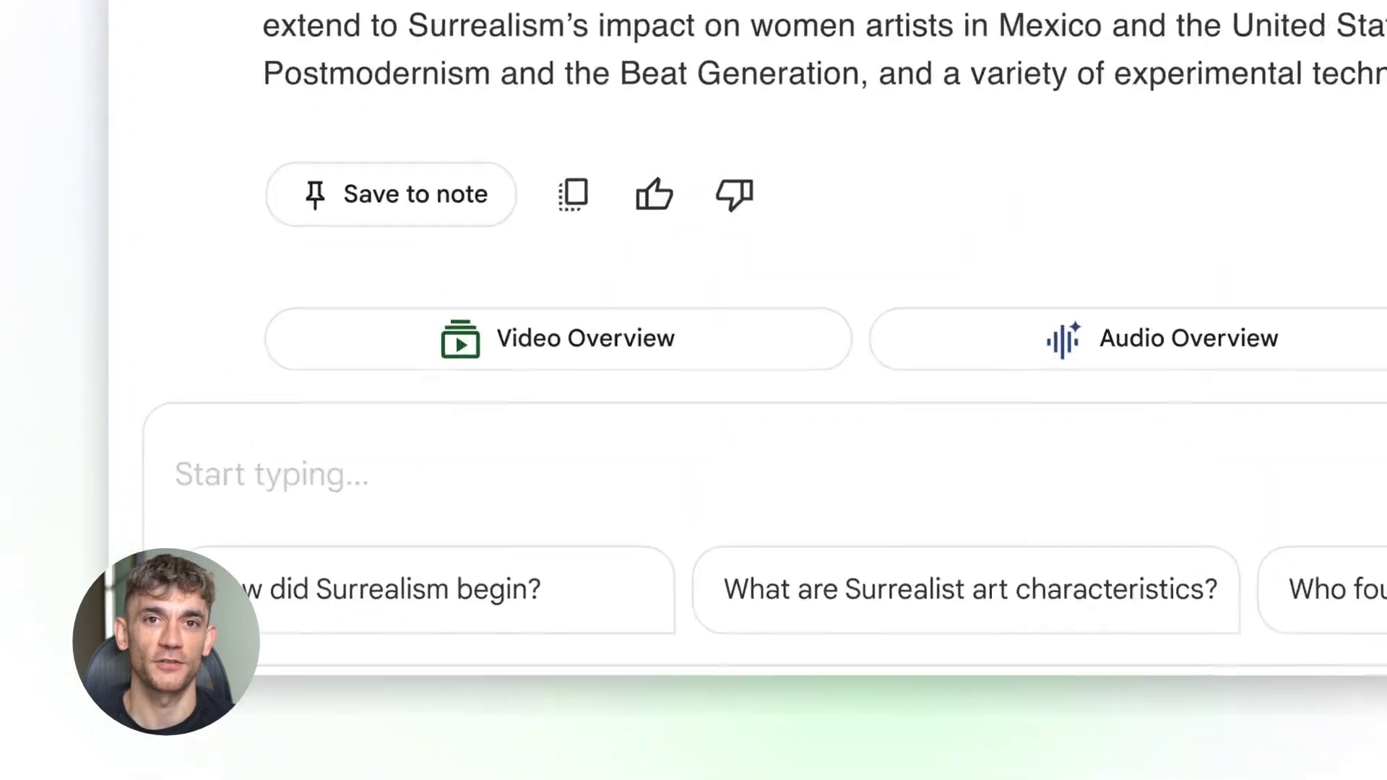
{"action": "type", "text": "Let'"}
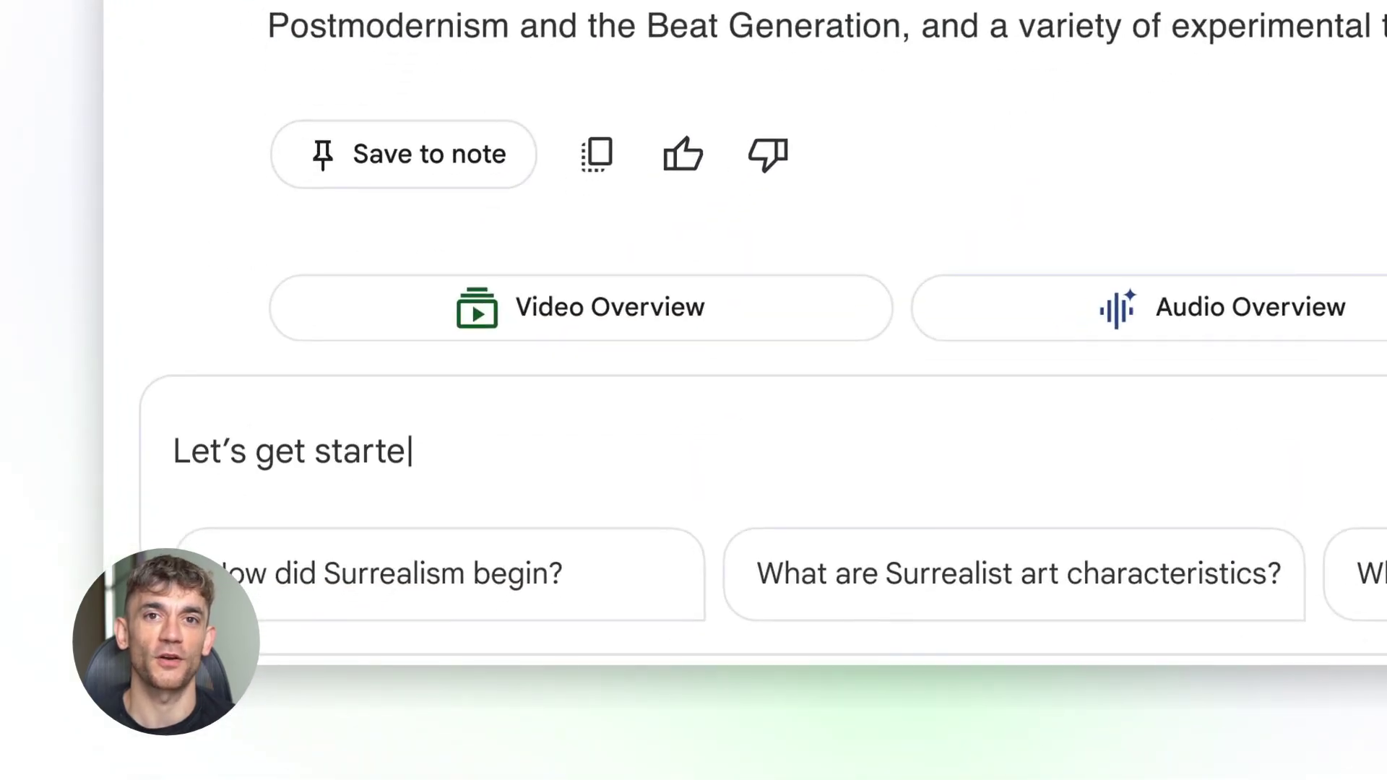
{"action": "type", "text": "s get started!"}
{"action": "key", "text": "Return"}
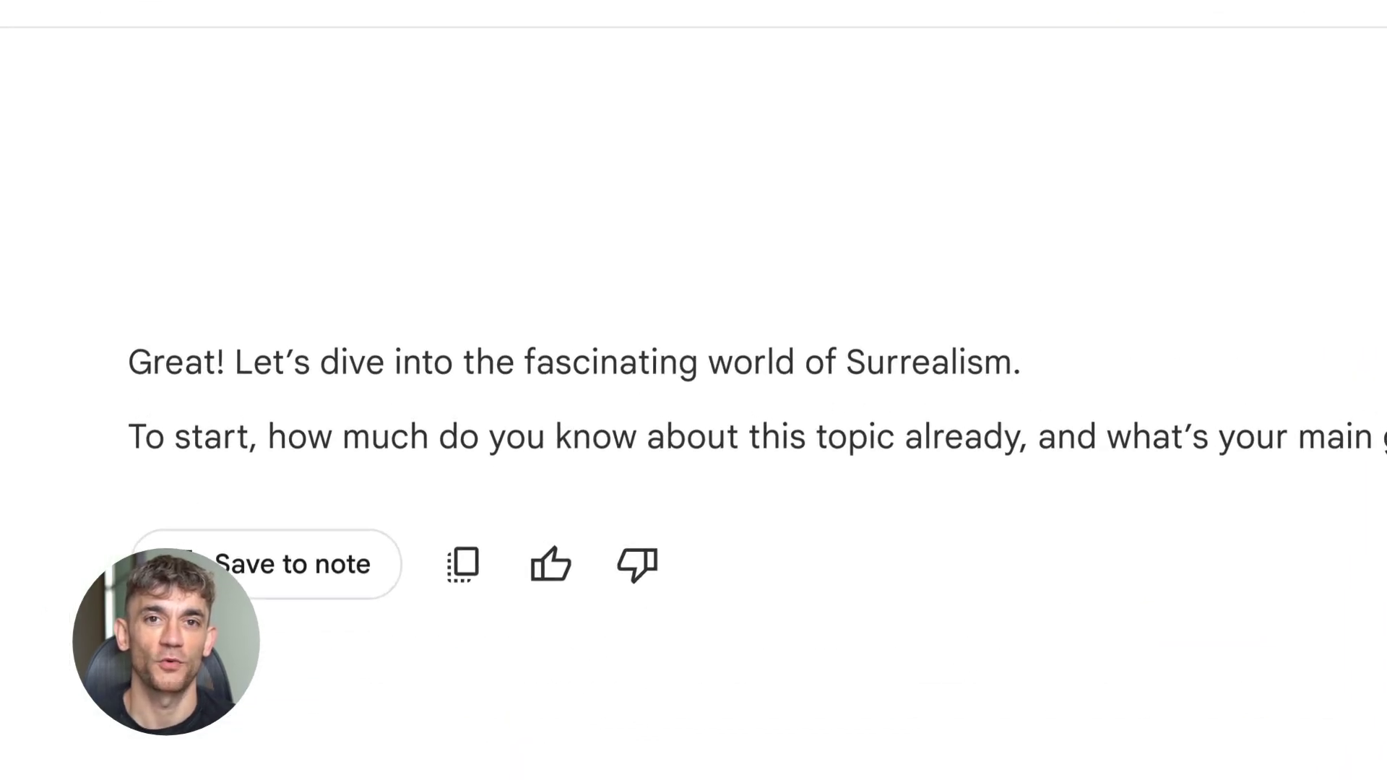
Step: Send the student's AP Art History background, then the top questions about Surrealism's founding and purpose
{"action": "type", "text": "I am a high school juni"}
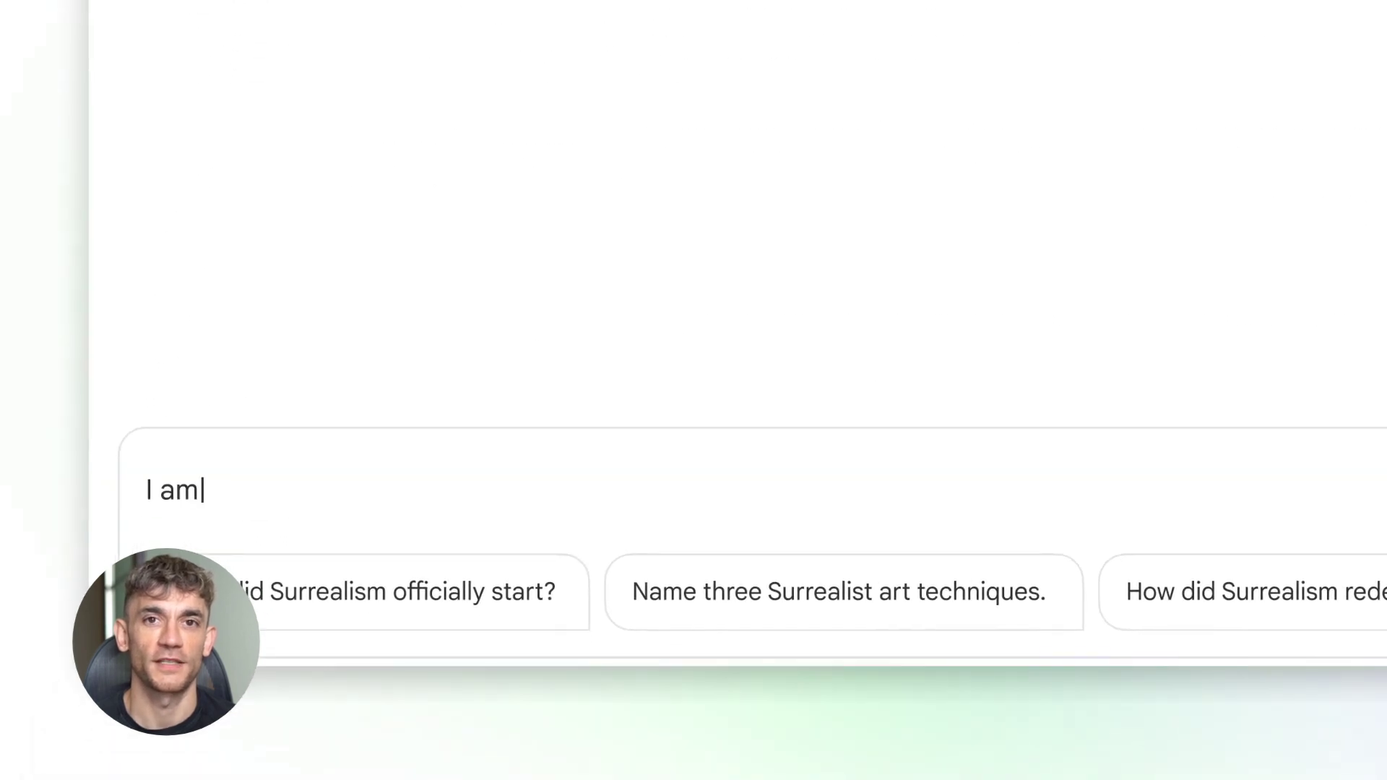
{"action": "type", "text": "or studying for an AP Art History exam. I know a little about surrealism"}
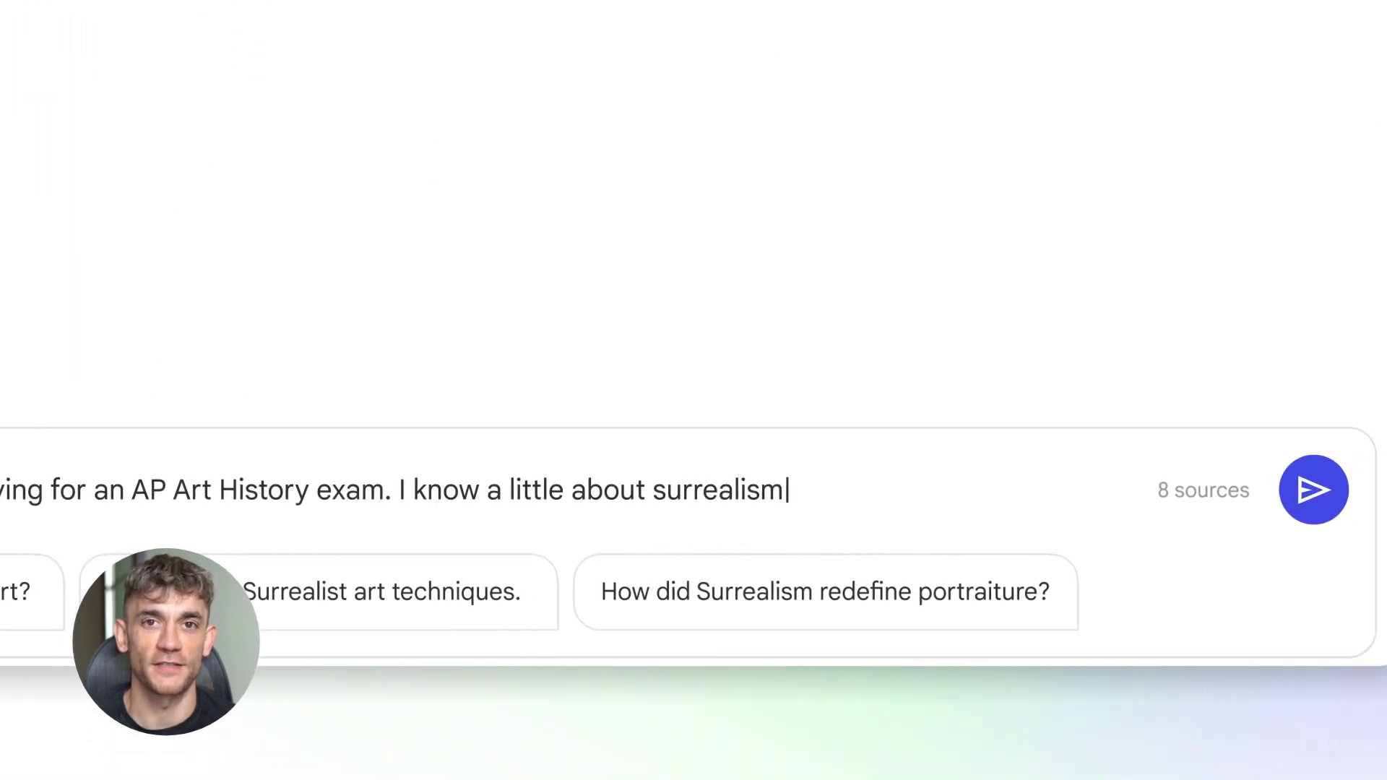
{"action": "type", "text": " but would love to cover the fundamentals"}
{"action": "key", "text": "Return"}
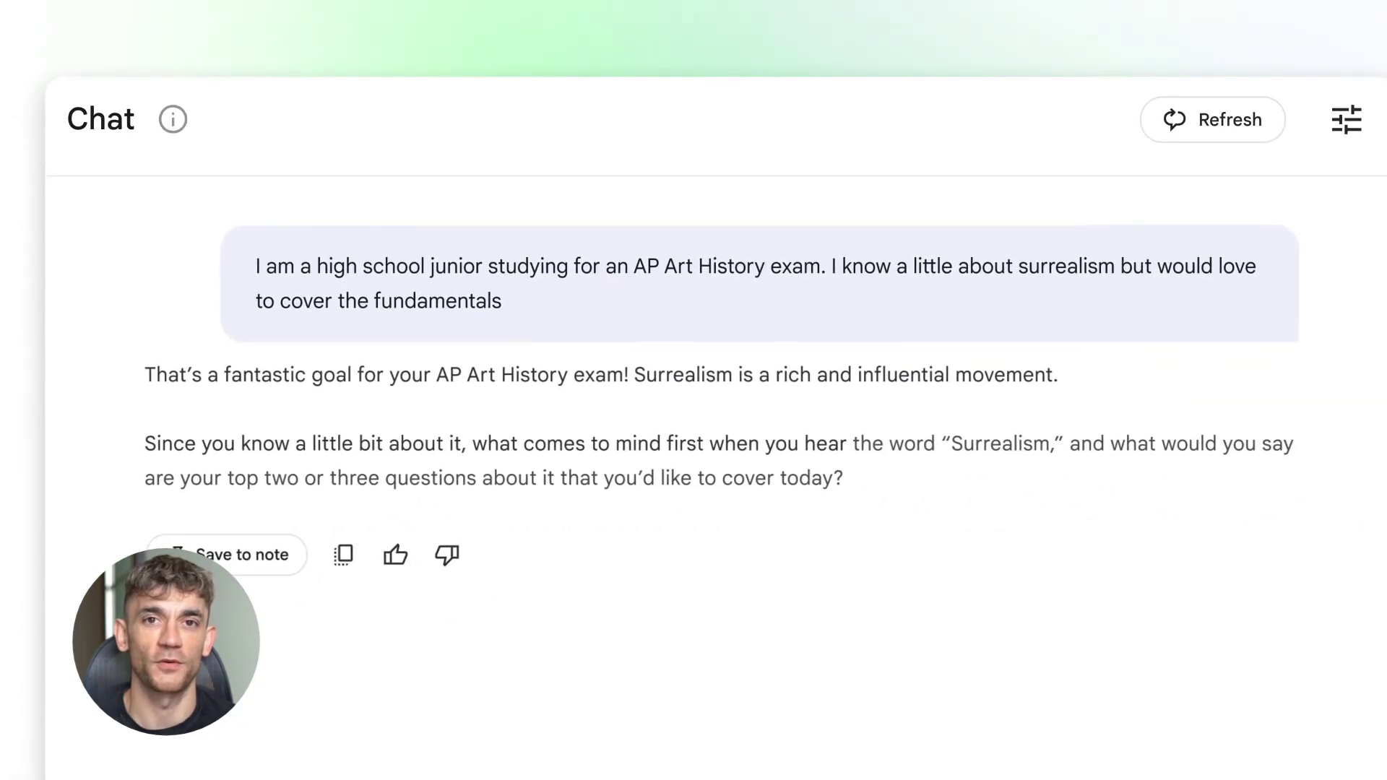
{"action": "type", "text": "My top questions are 1) When was it founded? 2) Why was it founded? 3) How does it exist to"}
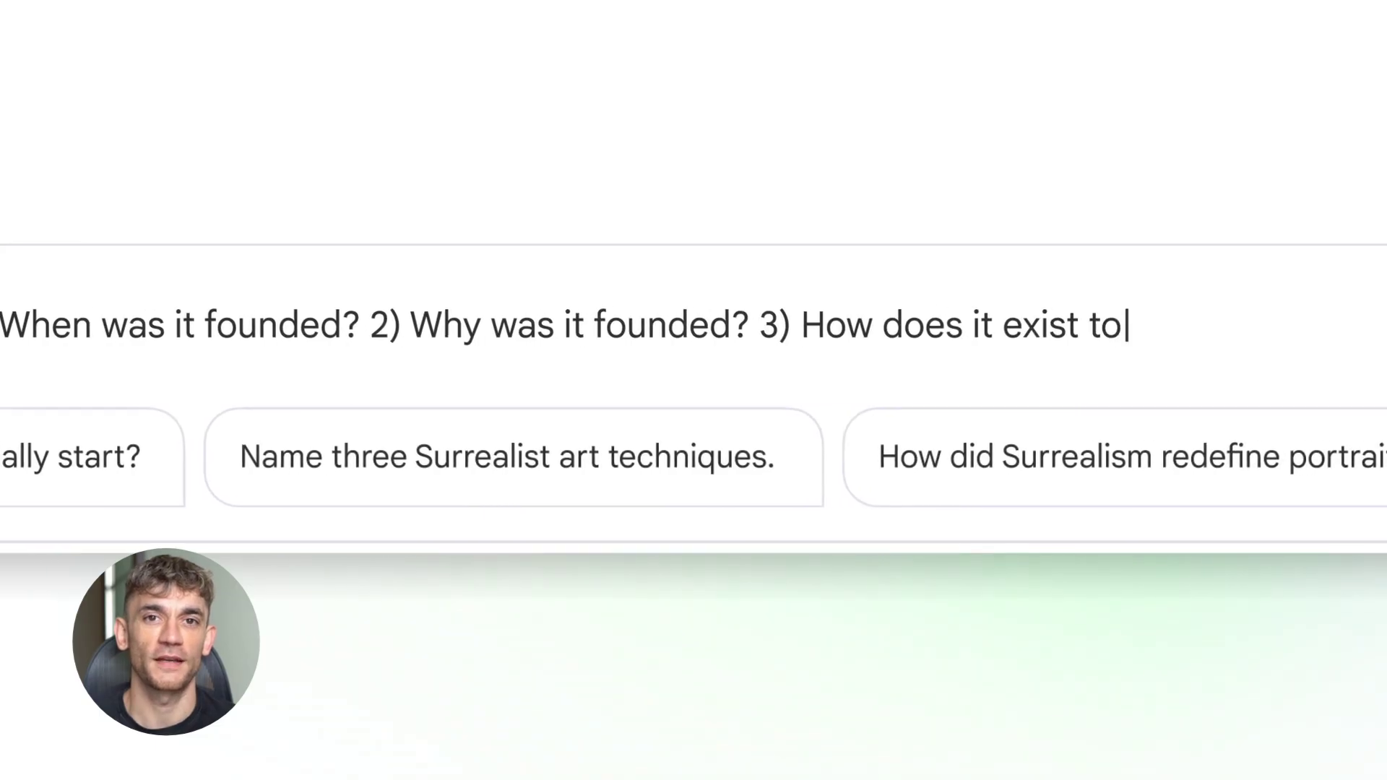
{"action": "type", "text": "day?"}
{"action": "key", "text": "Return"}
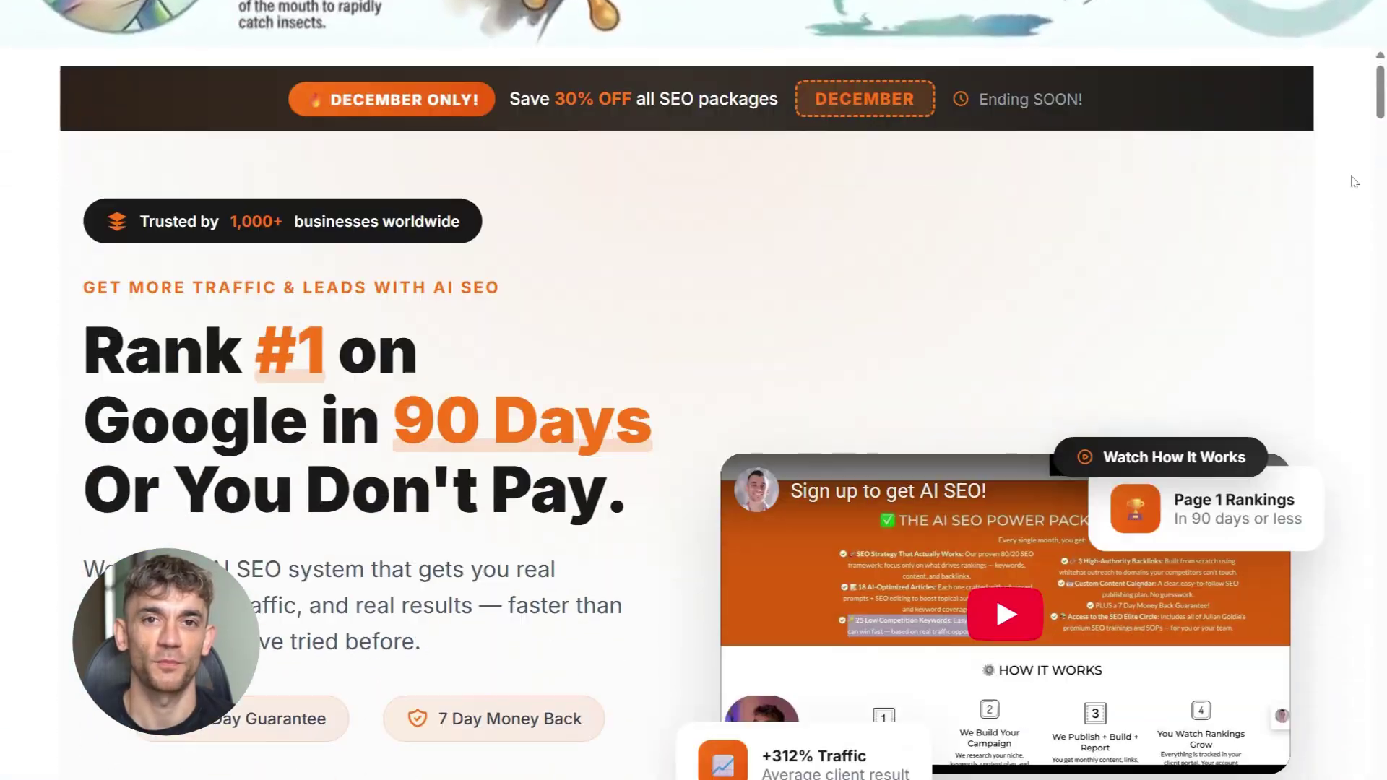
Step: Scroll past SEO Is Broken and flip through the problem carousel slides
{"action": "scroll", "coordinate": [1355, 135], "scroll_direction": "down", "scroll_amount": 15}
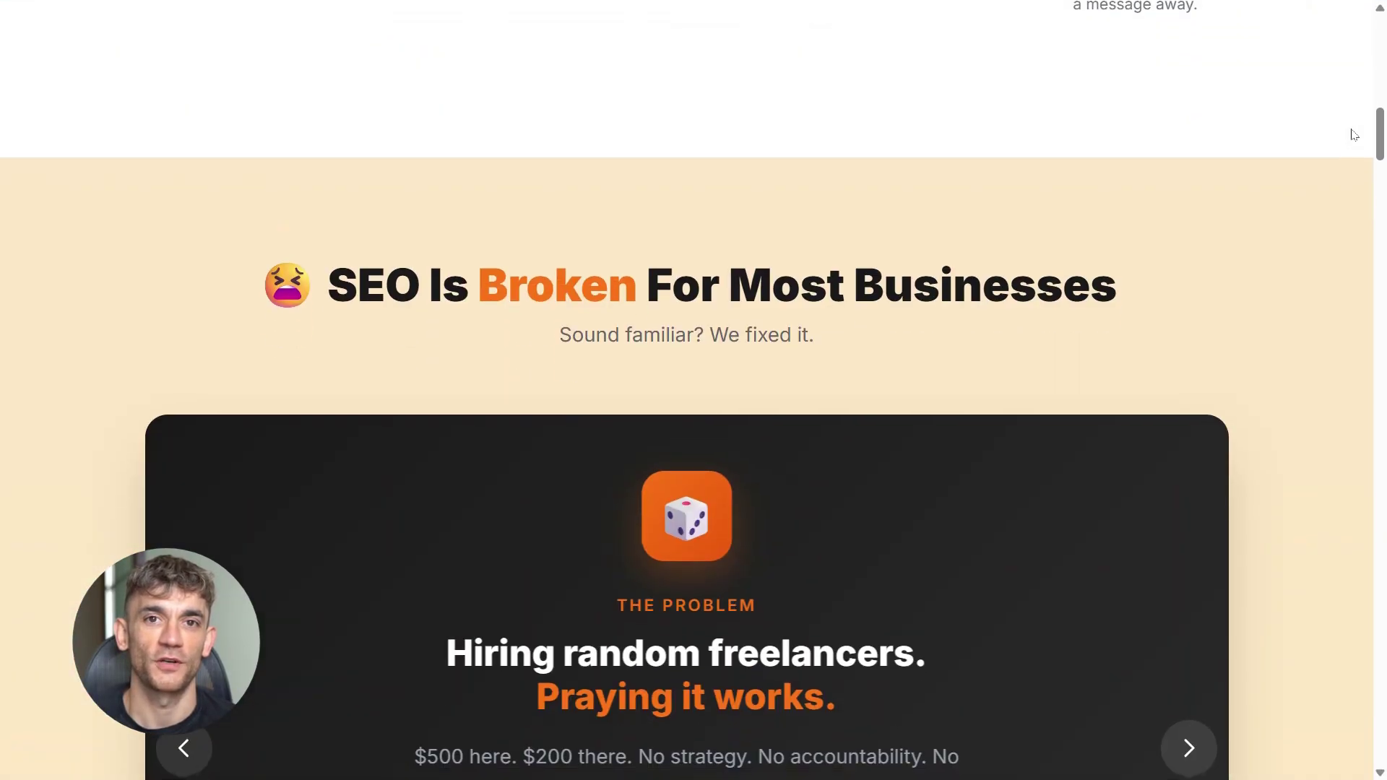
{"action": "scroll", "coordinate": [1354, 135], "scroll_direction": "down", "scroll_amount": 3}
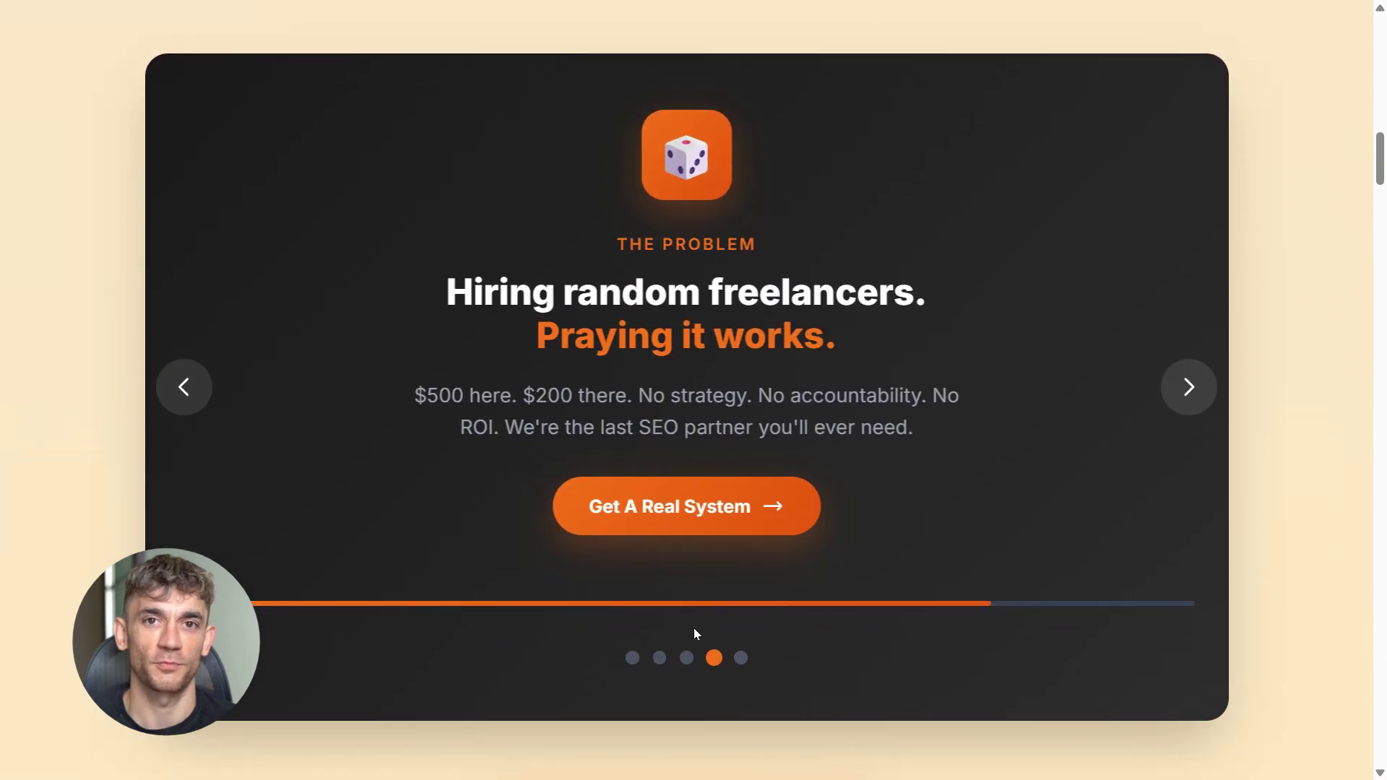
{"action": "left_click", "coordinate": [687, 658]}
{"action": "left_click", "coordinate": [660, 658]}
{"action": "left_click", "coordinate": [632, 658]}
{"action": "left_click", "coordinate": [741, 657]}
Step: Scroll past the testimonials down to the 90-Day Guarantee section
{"action": "scroll", "coordinate": [1319, 345], "scroll_direction": "down", "scroll_amount": 15}
{"action": "scroll", "coordinate": [1322, 351], "scroll_direction": "down", "scroll_amount": 5}
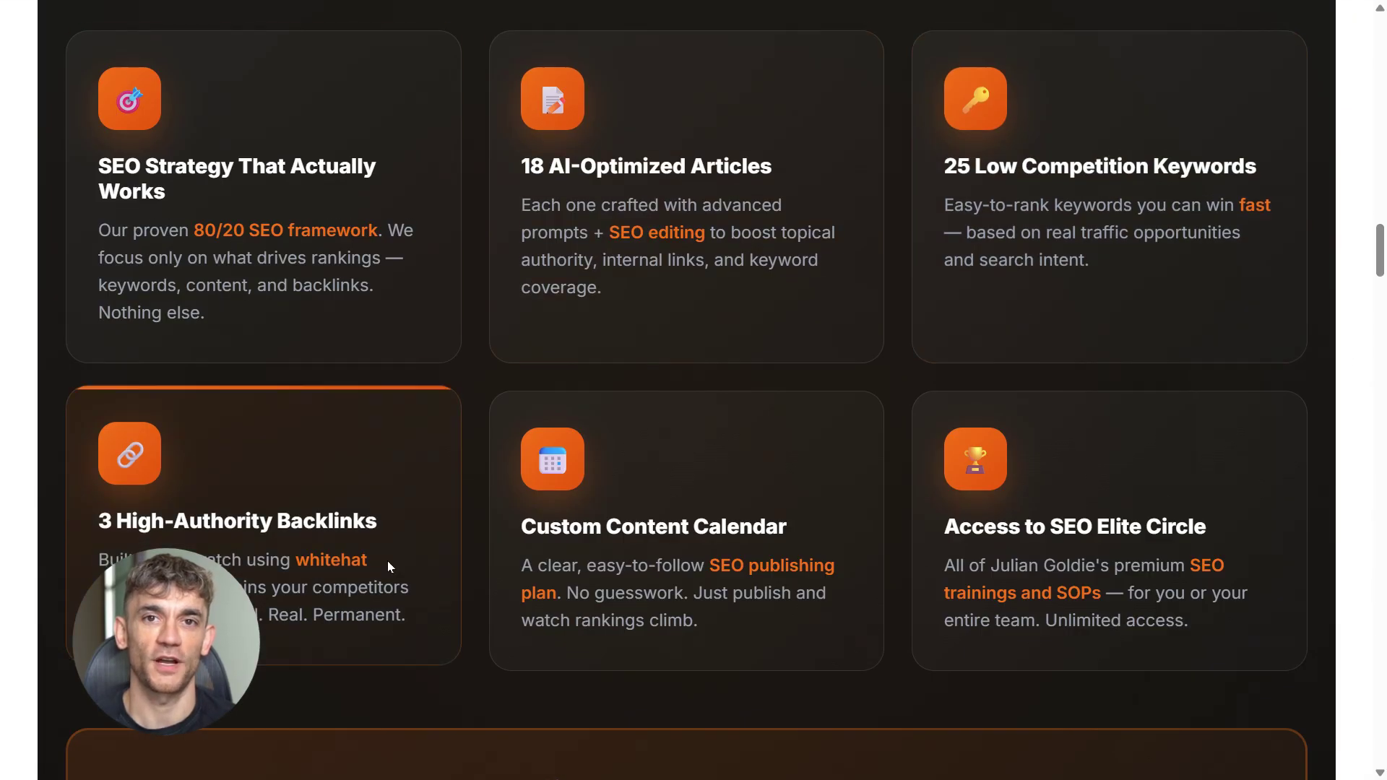
{"action": "scroll", "coordinate": [1252, 395], "scroll_direction": "down", "scroll_amount": 20}
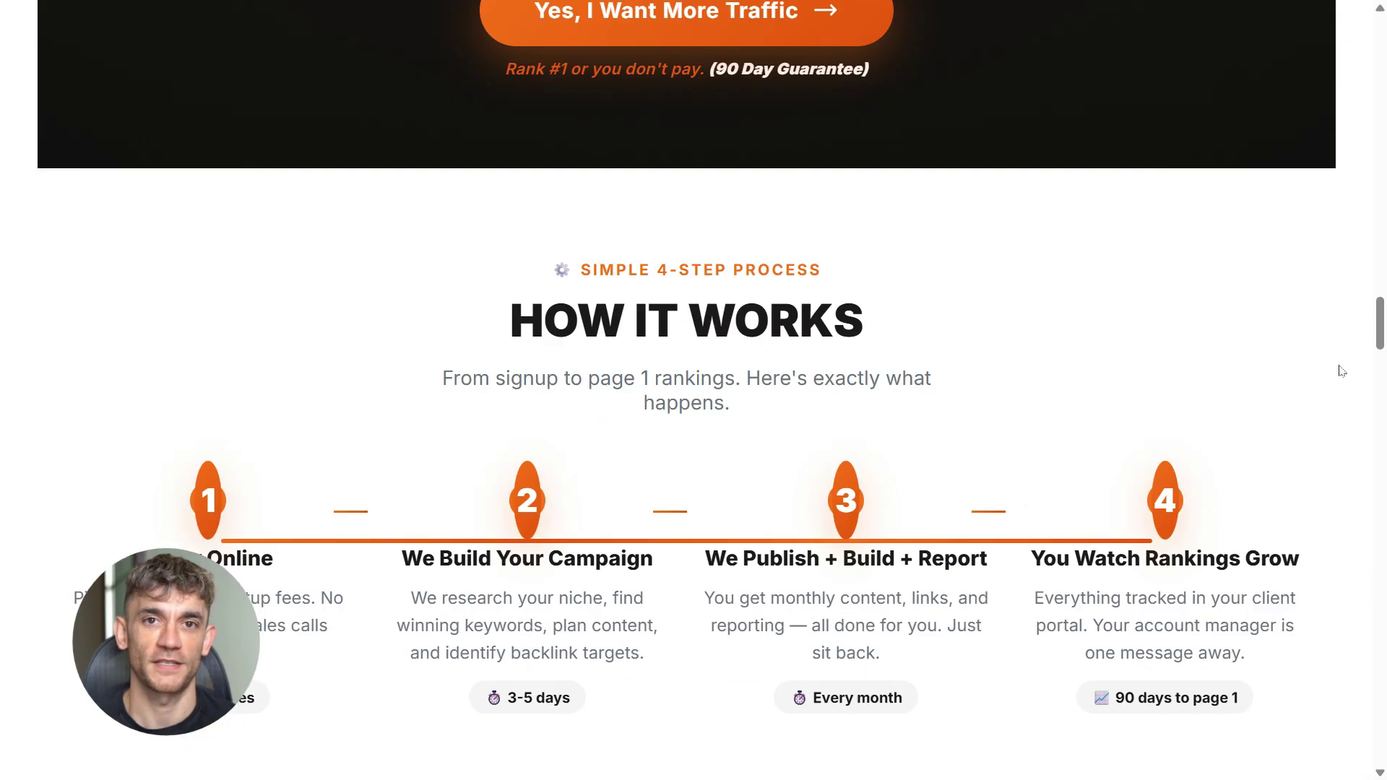
{"action": "scroll", "coordinate": [1341, 372], "scroll_direction": "down", "scroll_amount": 15}
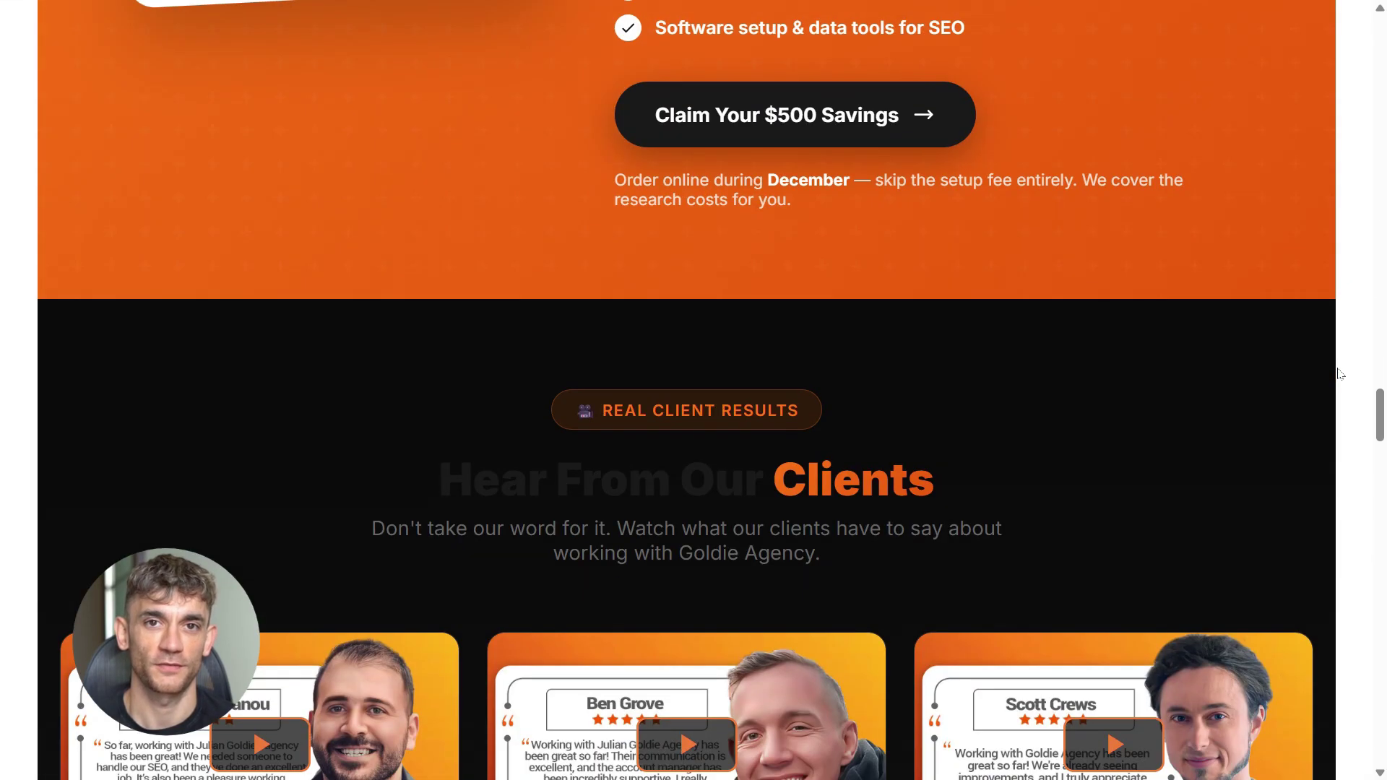
{"action": "scroll", "coordinate": [1341, 373], "scroll_direction": "down", "scroll_amount": 20}
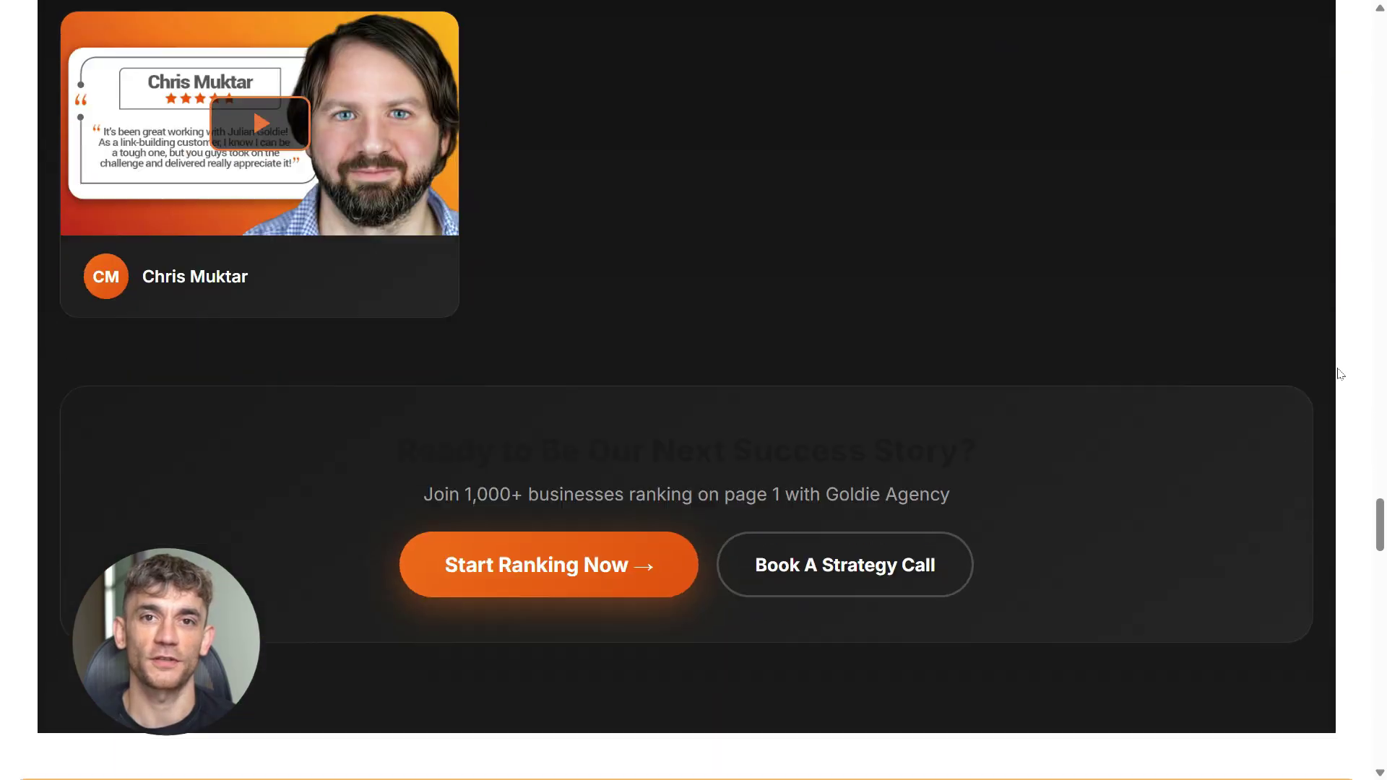
{"action": "scroll", "coordinate": [1341, 373], "scroll_direction": "down", "scroll_amount": 20}
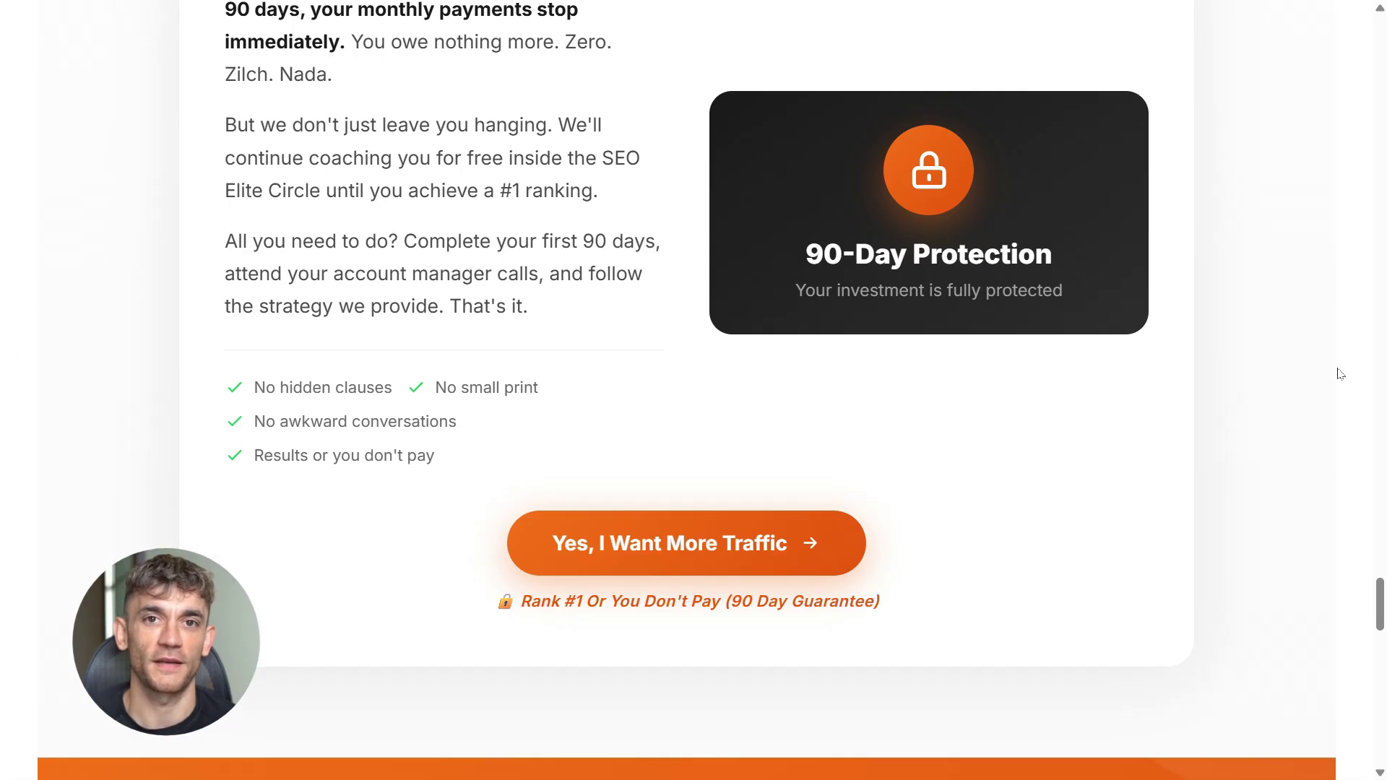
{"action": "scroll", "coordinate": [1341, 373], "scroll_direction": "down", "scroll_amount": 6}
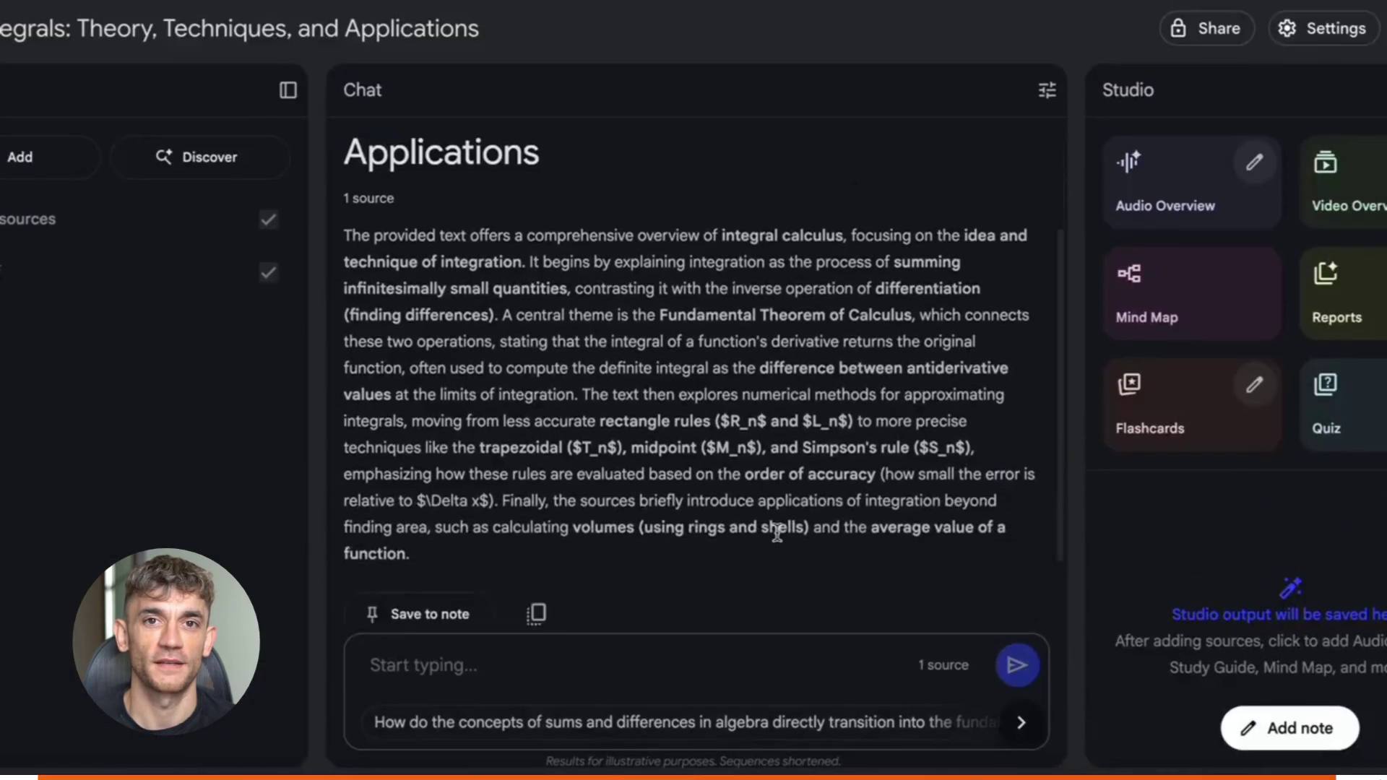
Step: Ask 'how do you integrate trigonometry functions?', then the suggested 'What is the Chain Rule?' question
{"action": "left_click", "coordinate": [673, 660]}
{"action": "type", "text": "how do you integrate trigonom"}
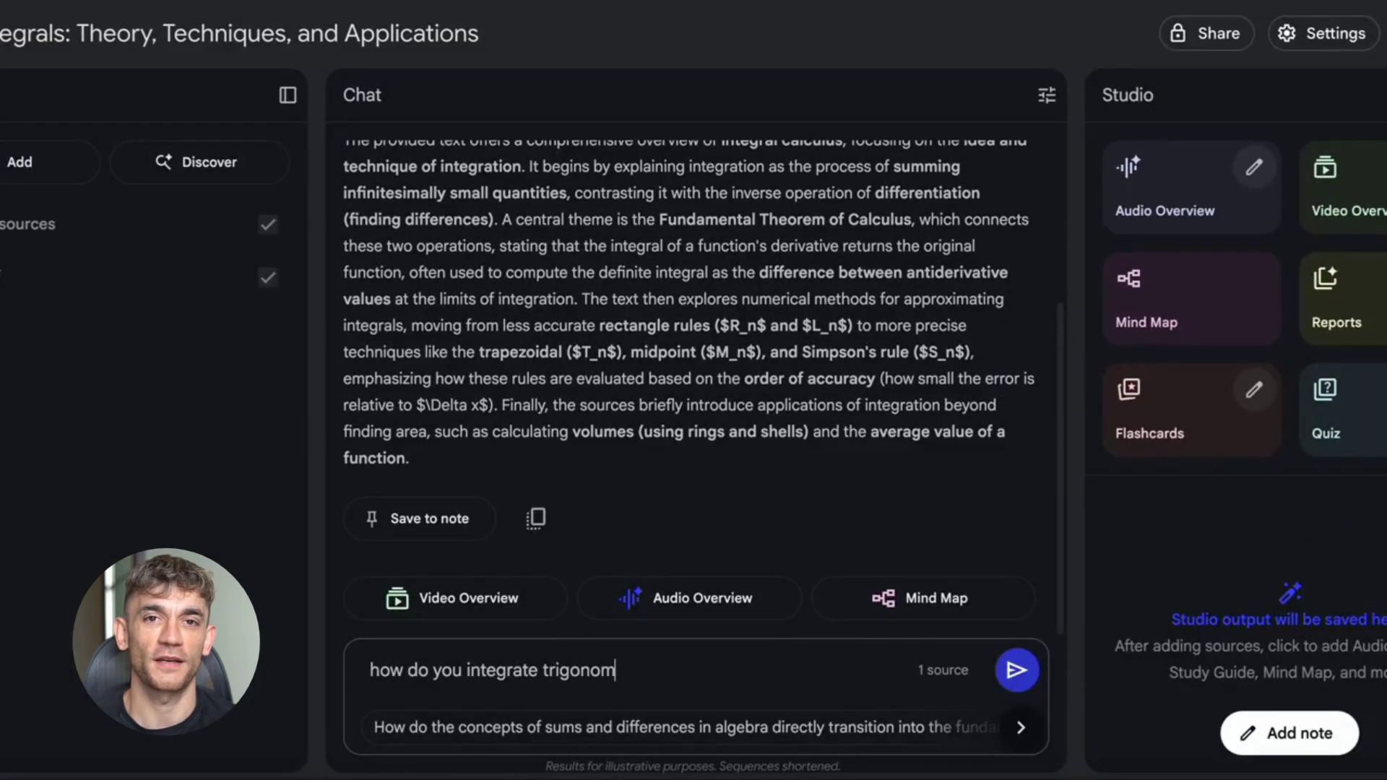
{"action": "type", "text": "etry functions?"}
{"action": "key", "text": "Return"}
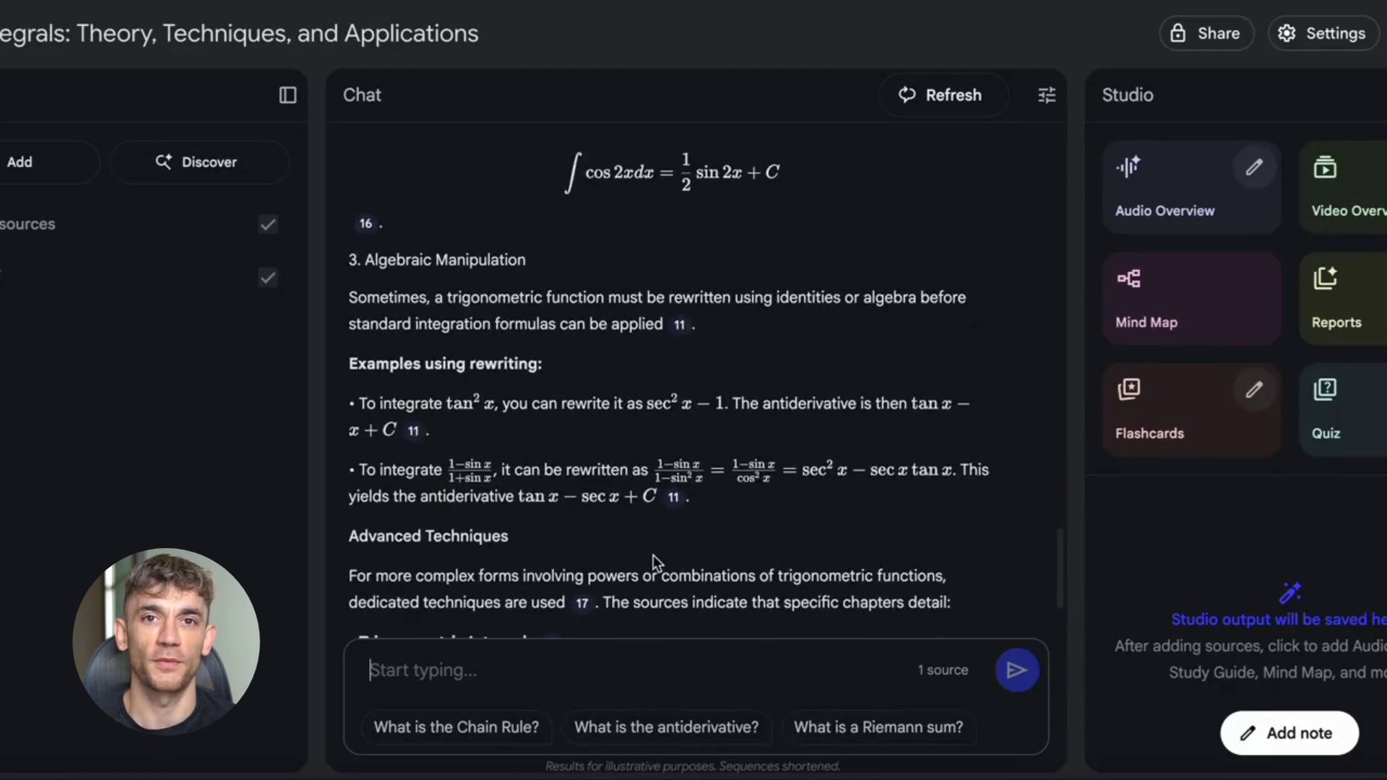
{"action": "left_click", "coordinate": [505, 727]}
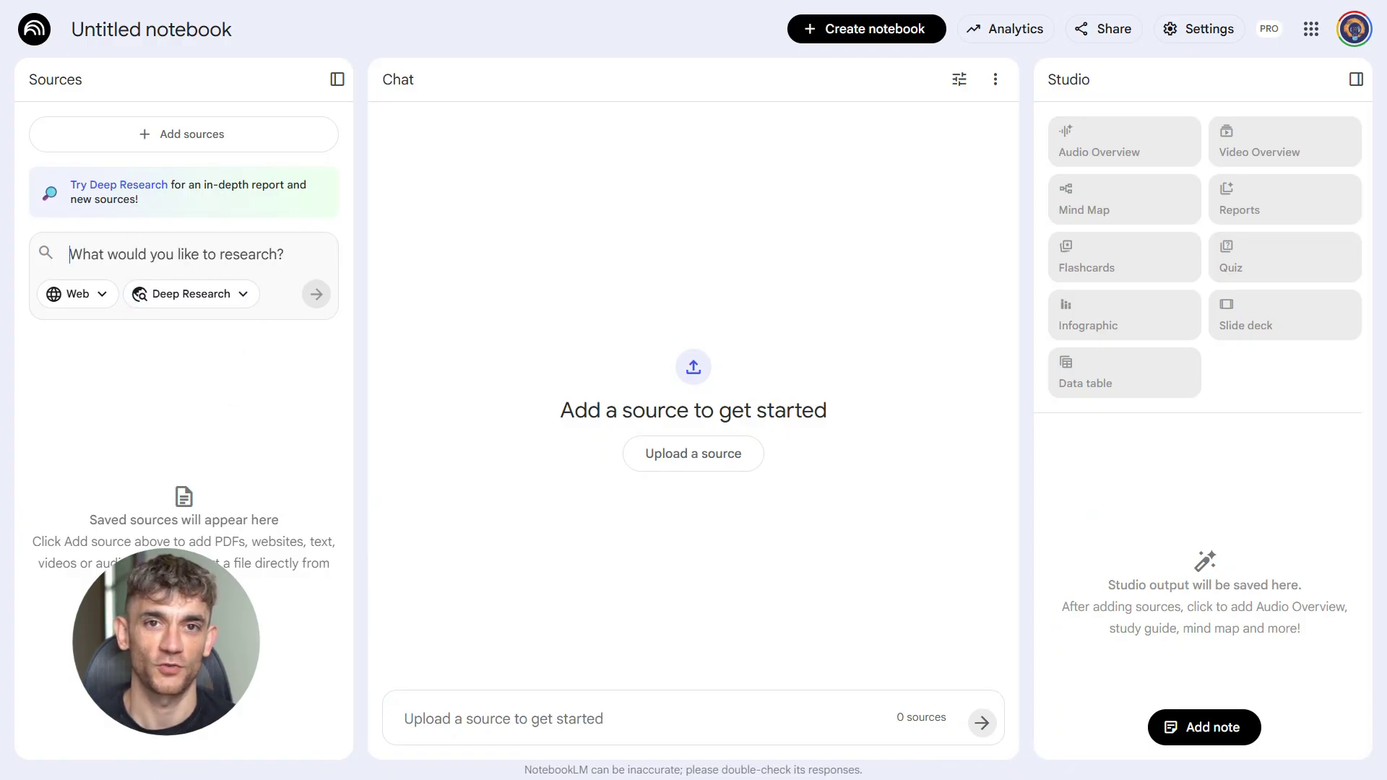
Step: Run Deep Research on AI automation for online communities and import the report plus 16 cited pages
{"action": "type", "text": "Research the keyword how to use AI automation to grow online communities, gather top twenty ranking pages, and build a ranked table of common topics, primary and secondary keywords, search intent classification, and gaps we can exploit. Provide a source linked summary."}
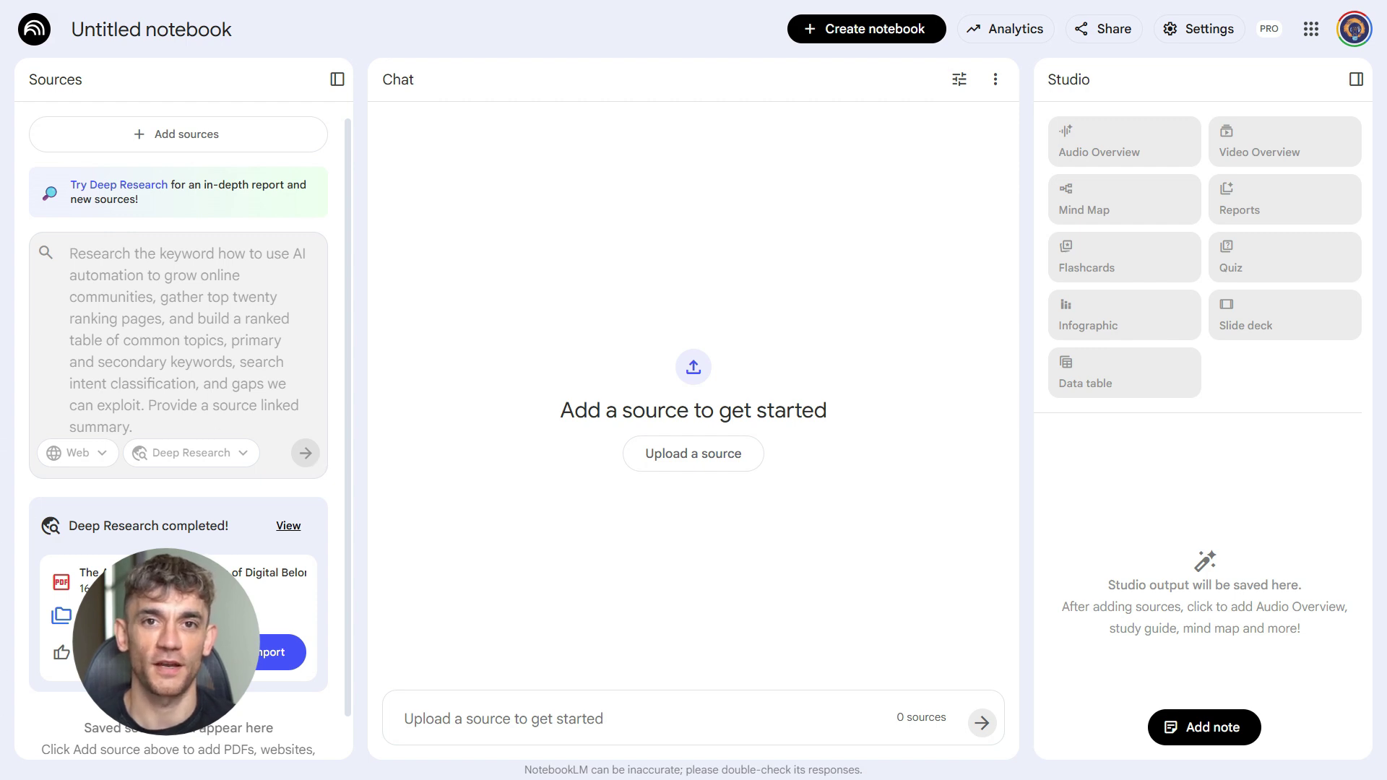
{"action": "left_click", "coordinate": [288, 526]}
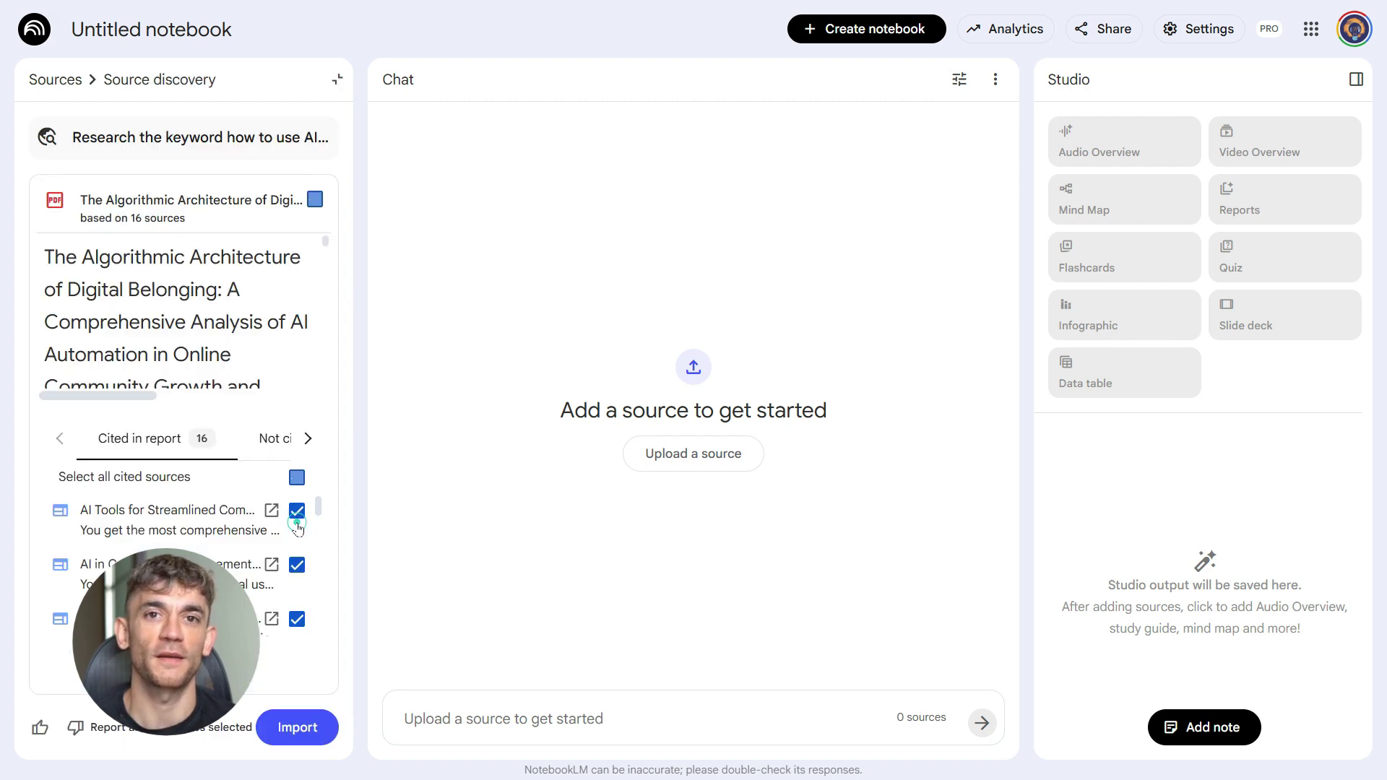
{"action": "scroll", "coordinate": [433, 637], "scroll_direction": "down", "scroll_amount": 3}
{"action": "left_click", "coordinate": [476, 725]}
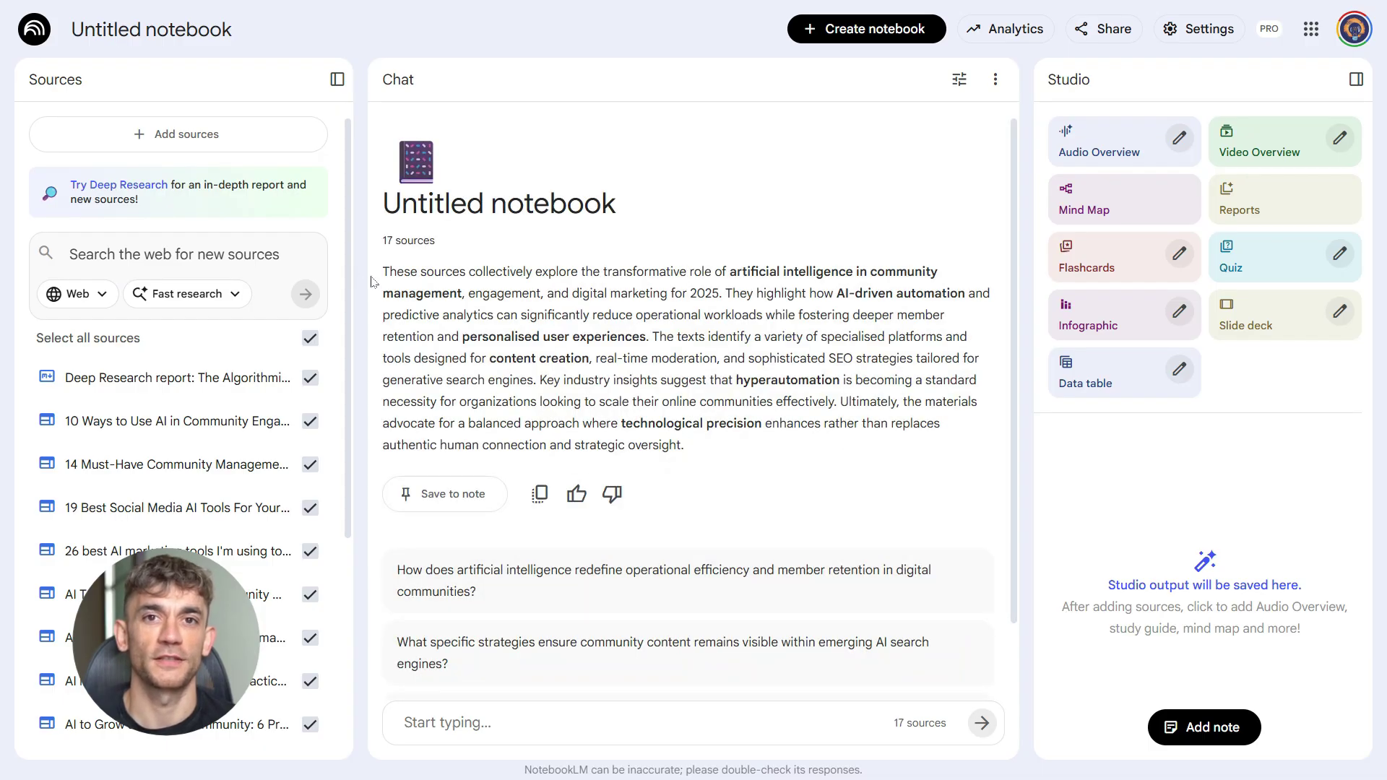
Step: Rename the notebook from Untitled notebook to 'SEO notebook'
{"action": "left_click_drag", "start_coordinate": [382, 269], "coordinate": [722, 442]}
{"action": "scroll", "coordinate": [712, 440], "scroll_direction": "down", "scroll_amount": 2}
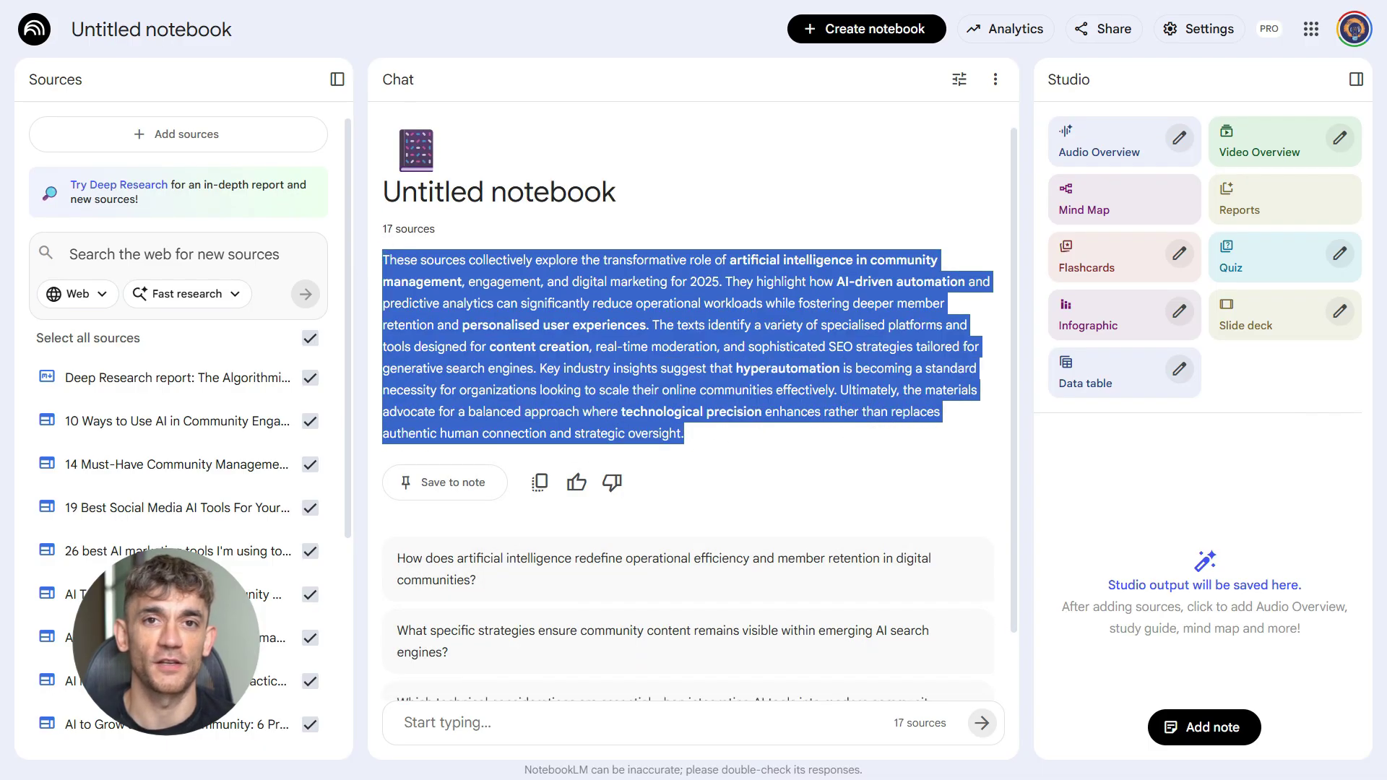
{"action": "scroll", "coordinate": [712, 440], "scroll_direction": "up", "scroll_amount": 2}
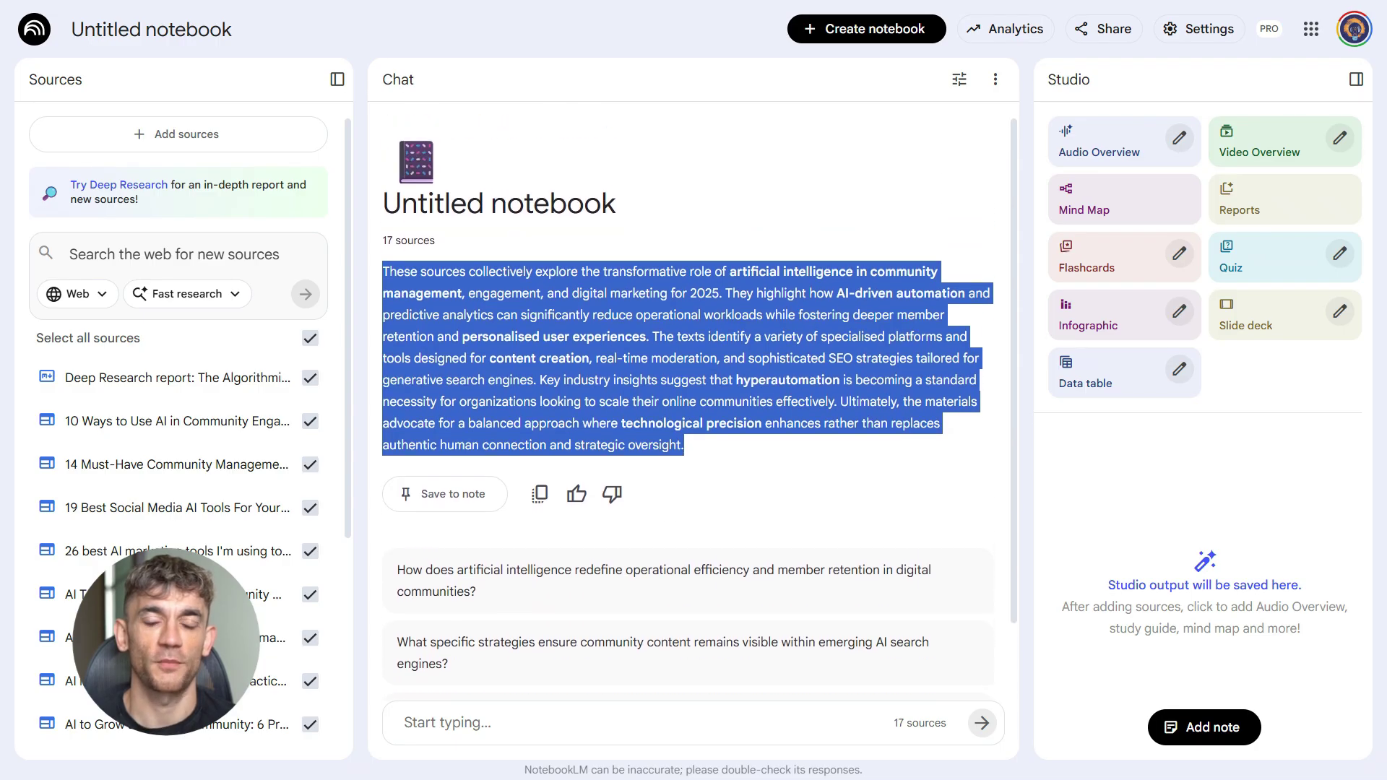
{"action": "left_click", "coordinate": [592, 329]}
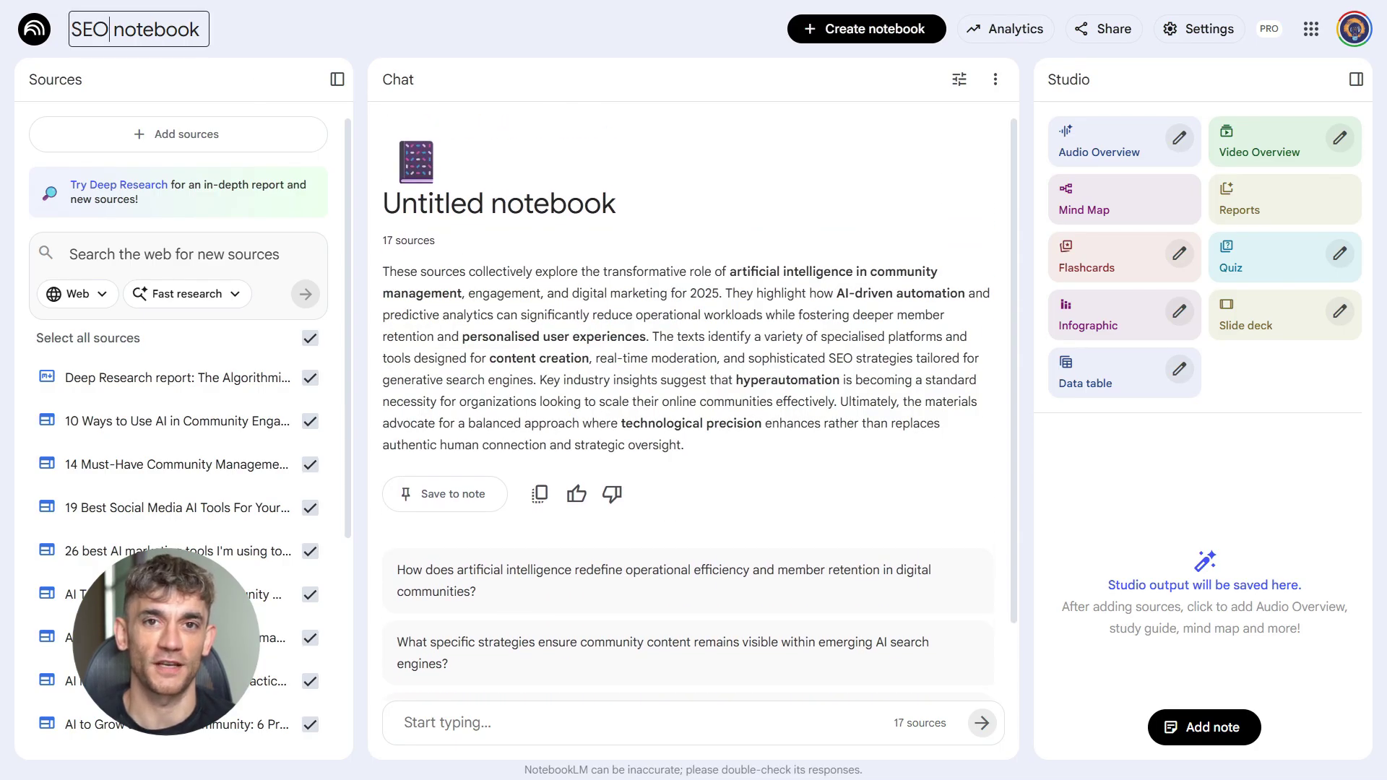
{"action": "left_click", "coordinate": [557, 311]}
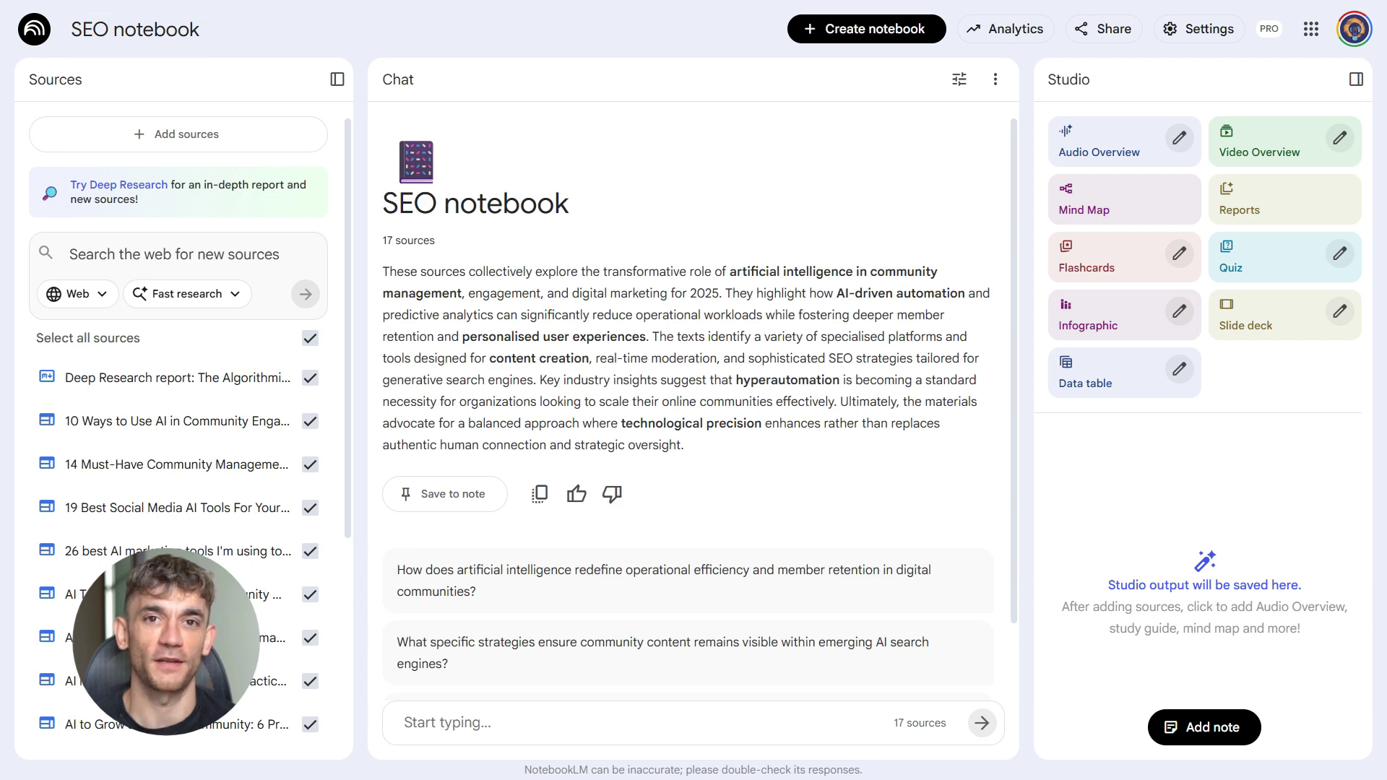
Step: Select the whole summary paragraph, then clear the selection
{"action": "scroll", "coordinate": [401, 261], "scroll_direction": "up", "scroll_amount": 1}
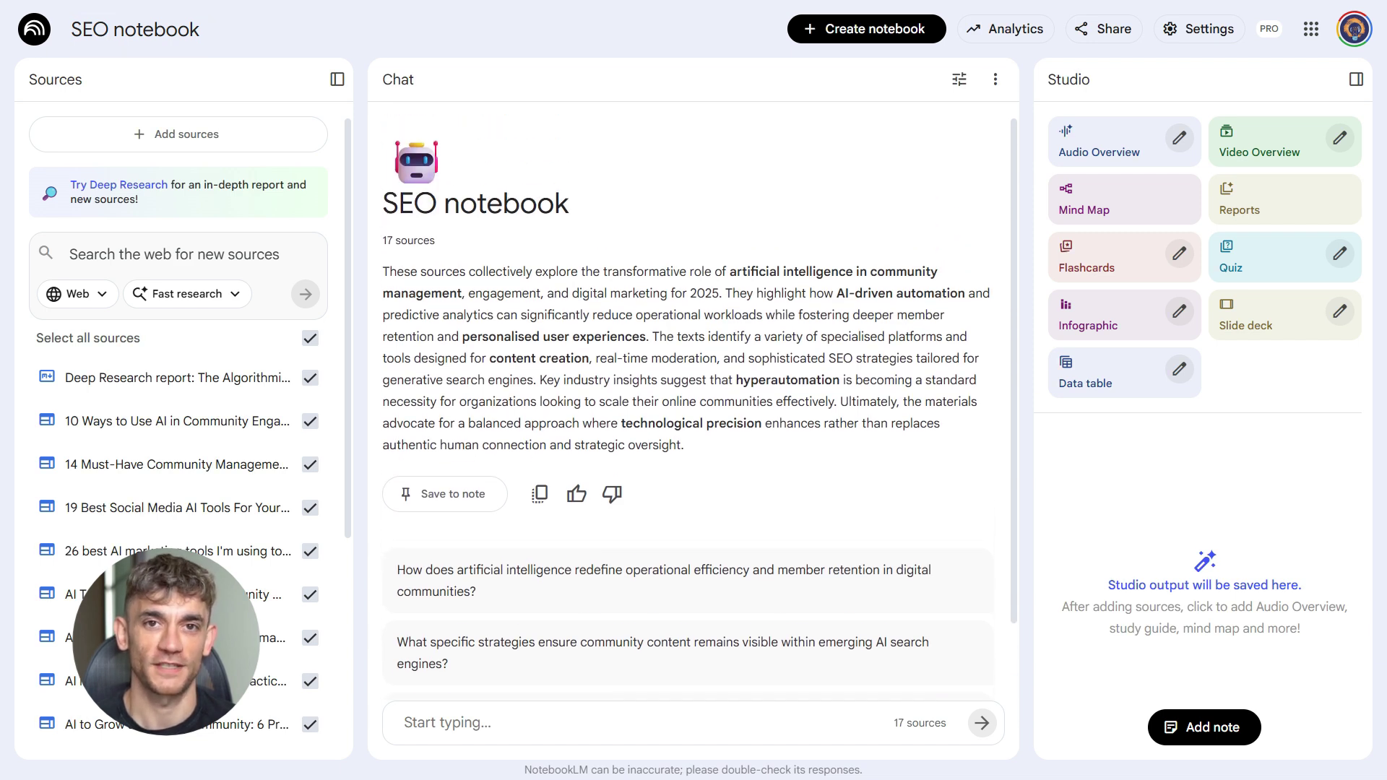
{"action": "left_click_drag", "start_coordinate": [383, 272], "coordinate": [743, 437]}
{"action": "left_click", "coordinate": [742, 434]}
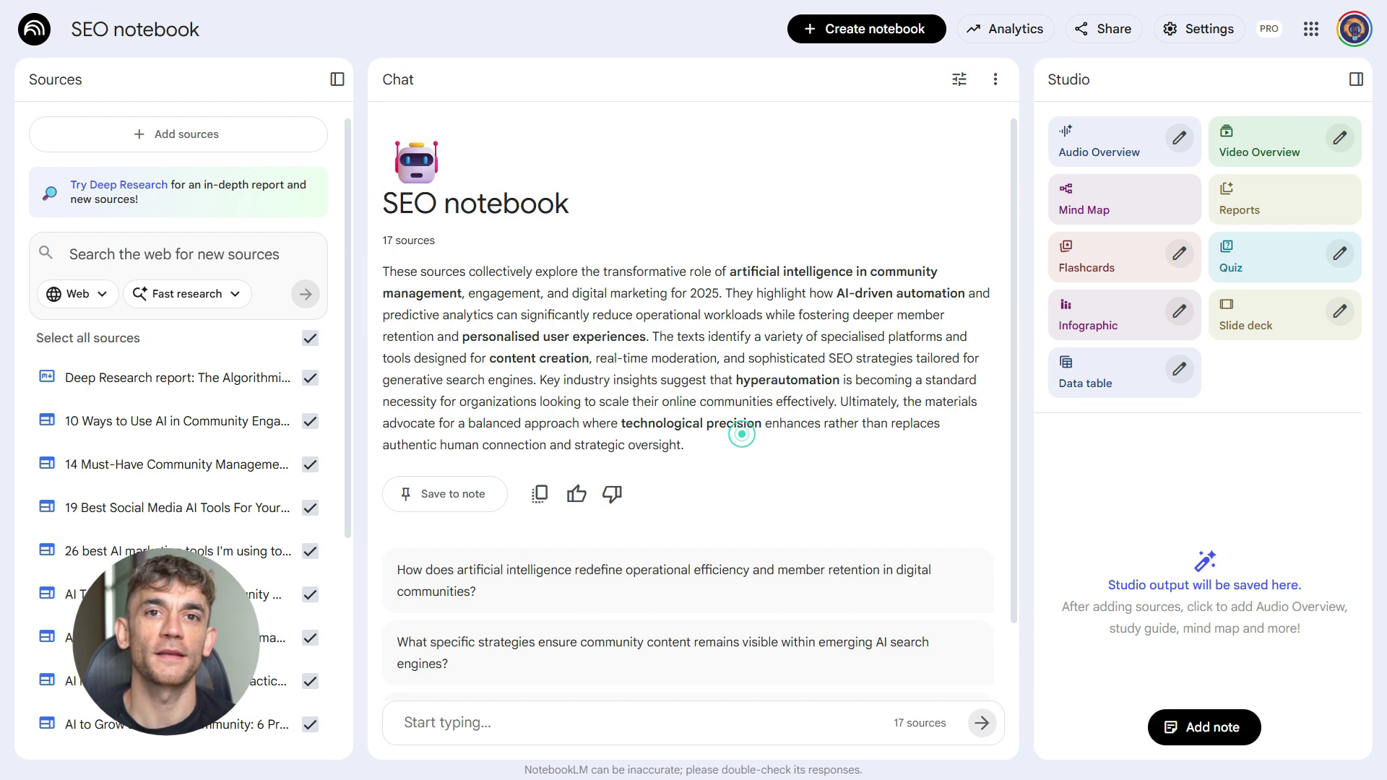
{"action": "left_click", "coordinate": [706, 445]}
{"action": "scroll", "coordinate": [239, 420], "scroll_direction": "down", "scroll_amount": 5}
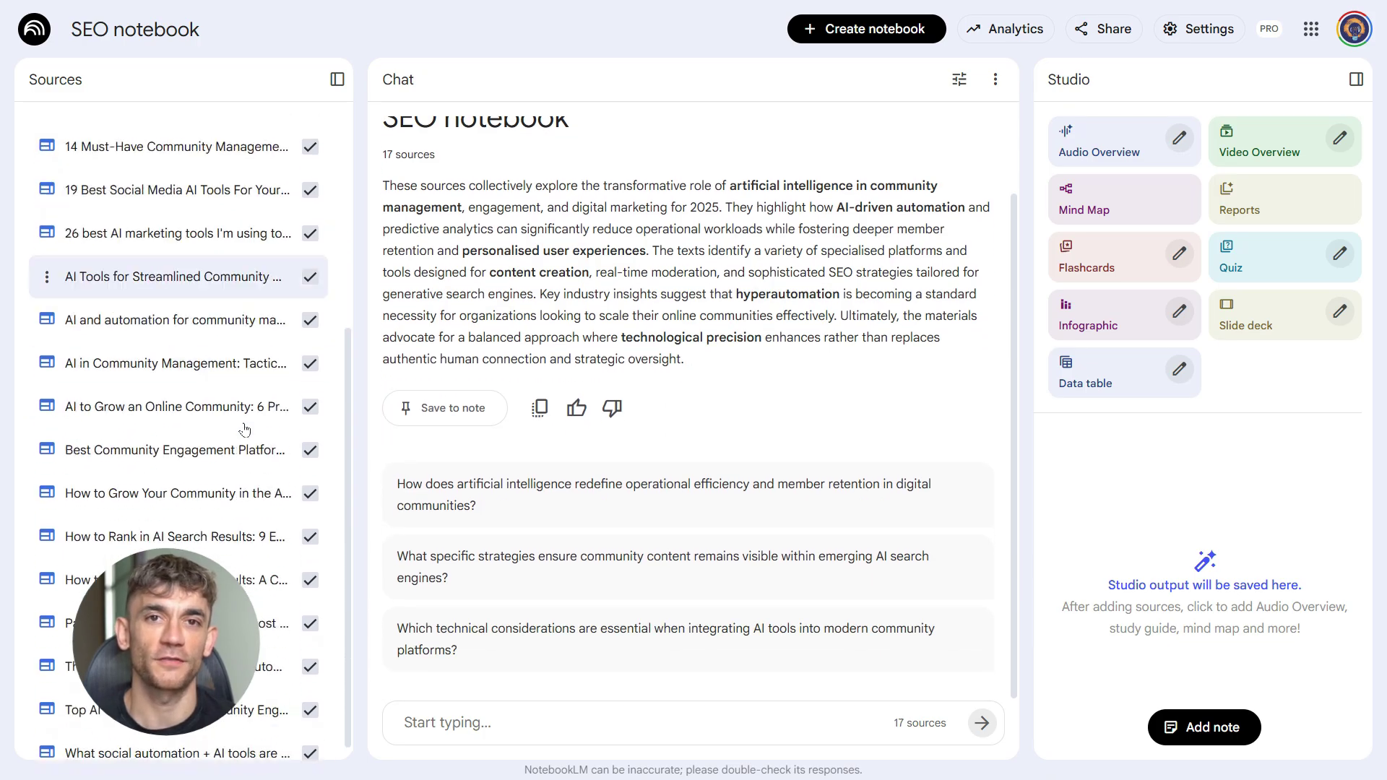
{"action": "scroll", "coordinate": [245, 430], "scroll_direction": "up", "scroll_amount": 5}
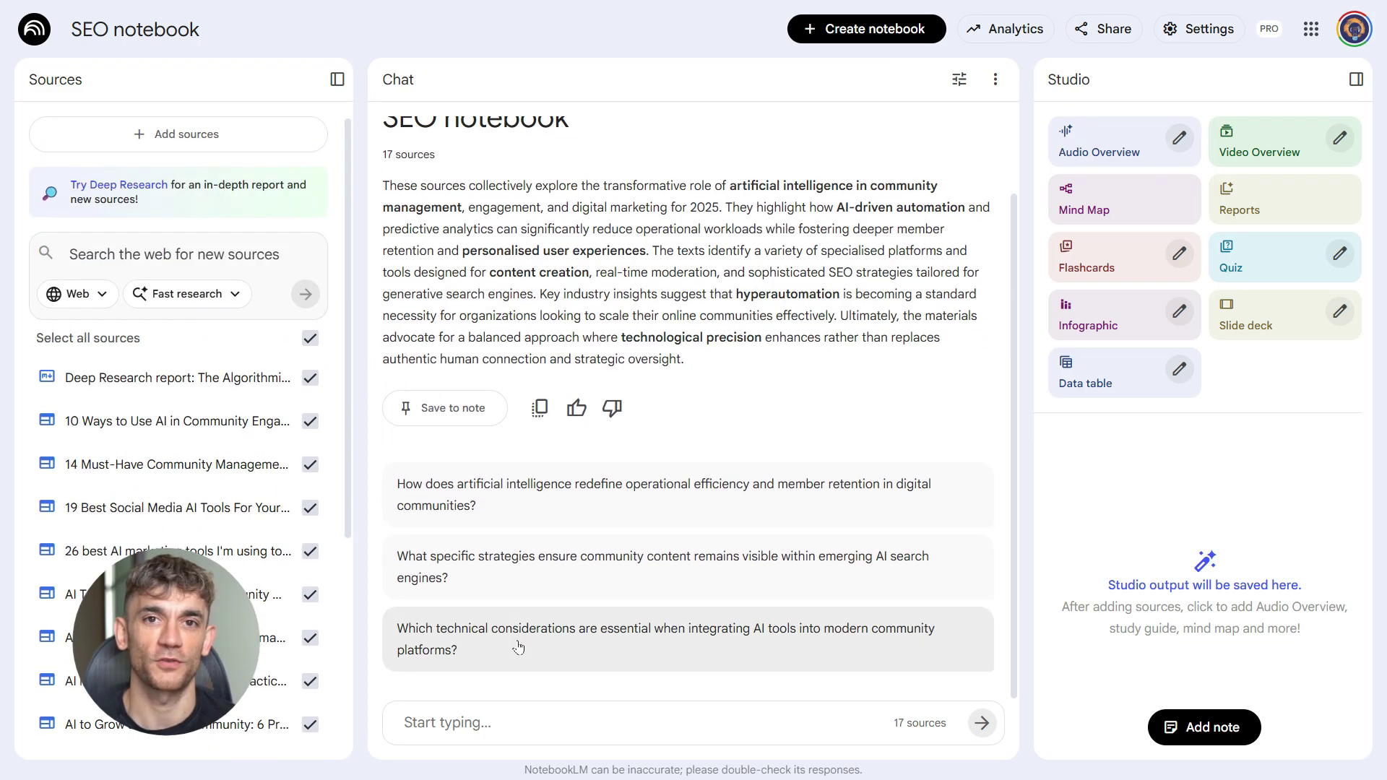
Step: Paste and send the SEO content outline prompt in the chat
{"action": "left_click", "coordinate": [405, 723]}
{"action": "type", "text": "Create an SEO optimized content outline for a blog post about using AI automation to grow online communities, specifically for the AI Profit Boardroom audience. Include target keywords, headings, suggested word count, meta title and description, FAQ ideas, and internal link targets."}
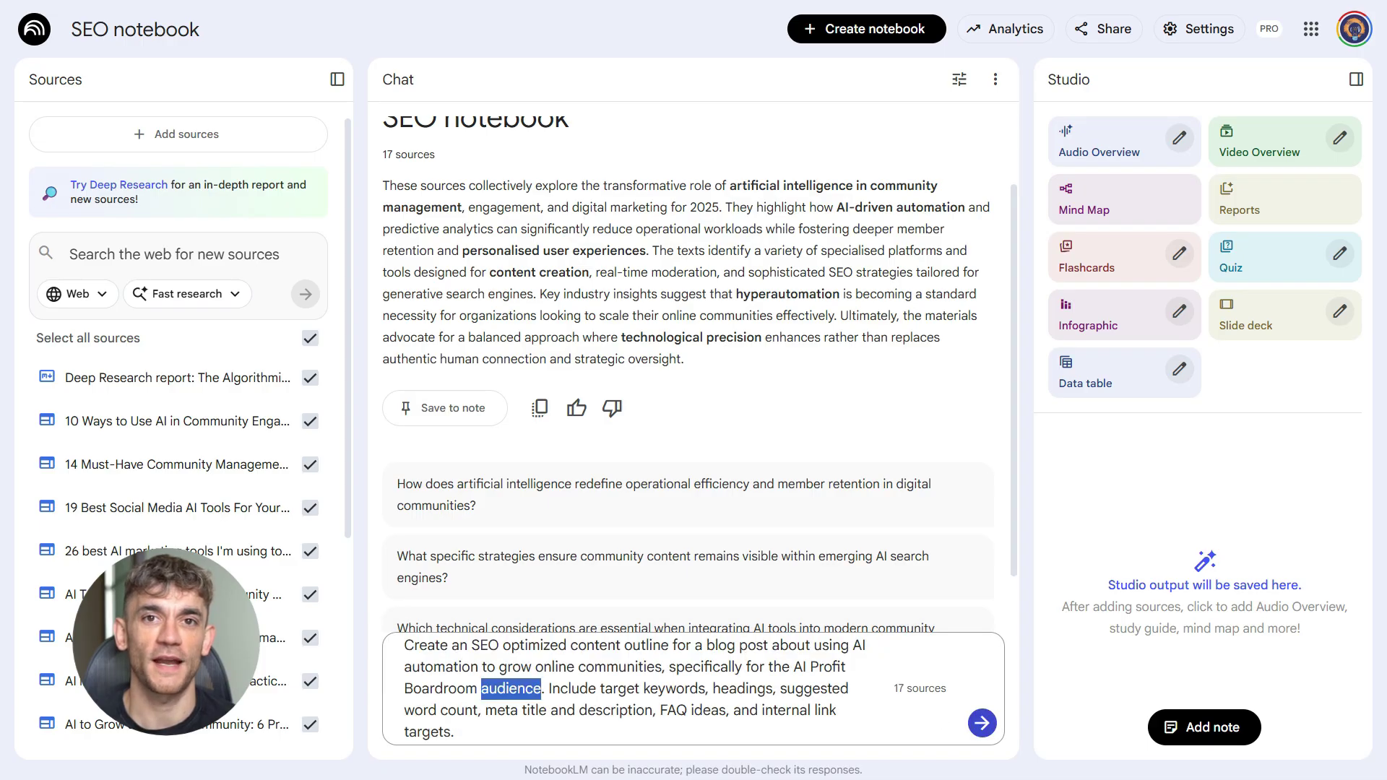
{"action": "key", "text": "ctrl+a"}
{"action": "key", "text": "Right"}
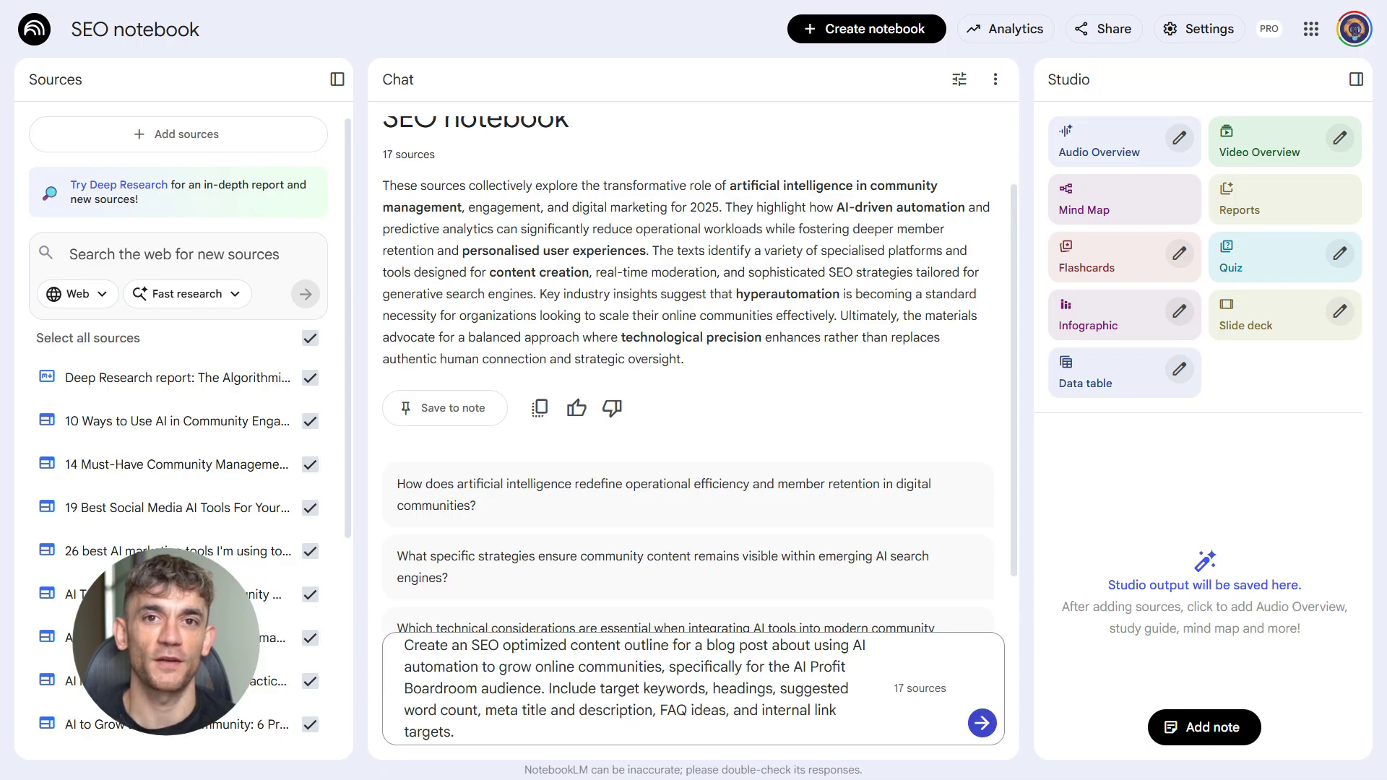
{"action": "left_click", "coordinate": [977, 724]}
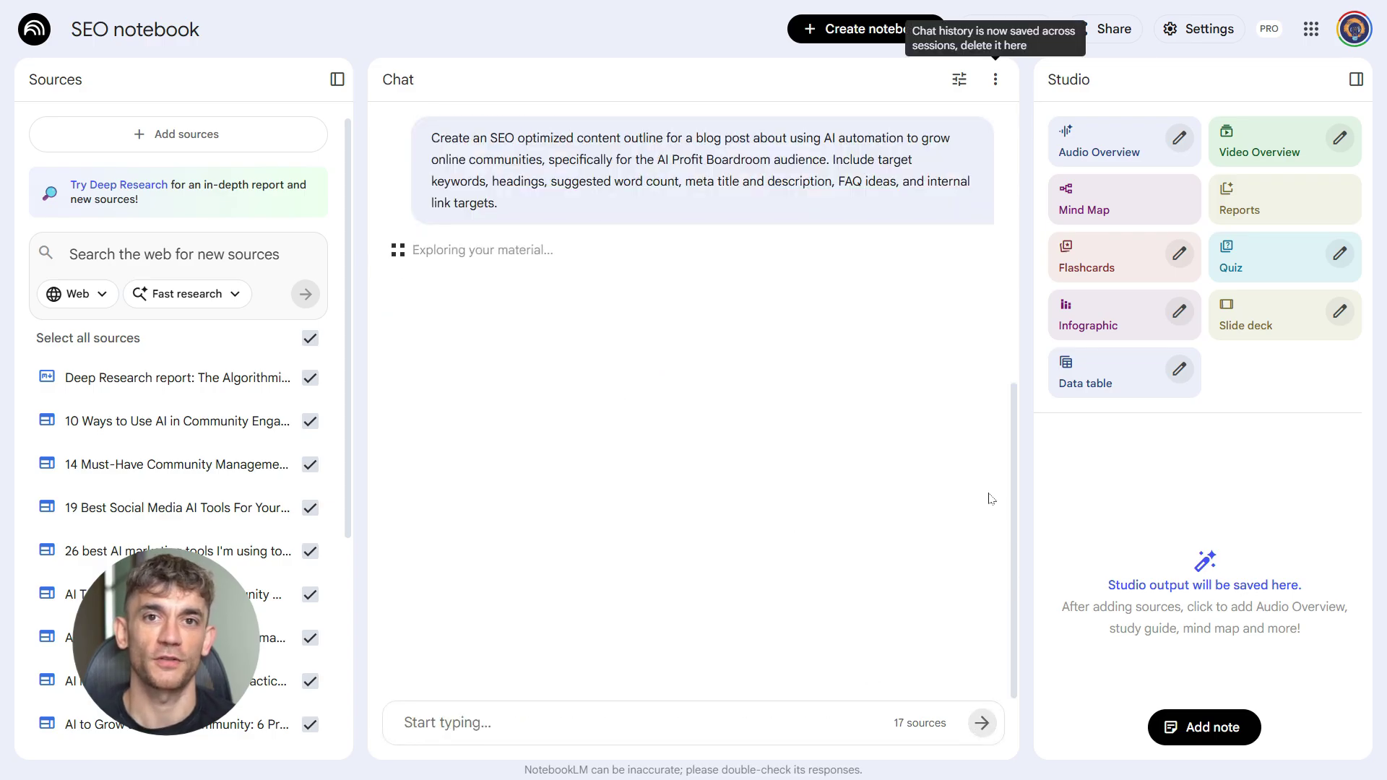
Step: Widen the chat panel and read through the full SEO blog outline reply
{"action": "left_click", "coordinate": [996, 79]}
{"action": "key", "text": "Escape"}
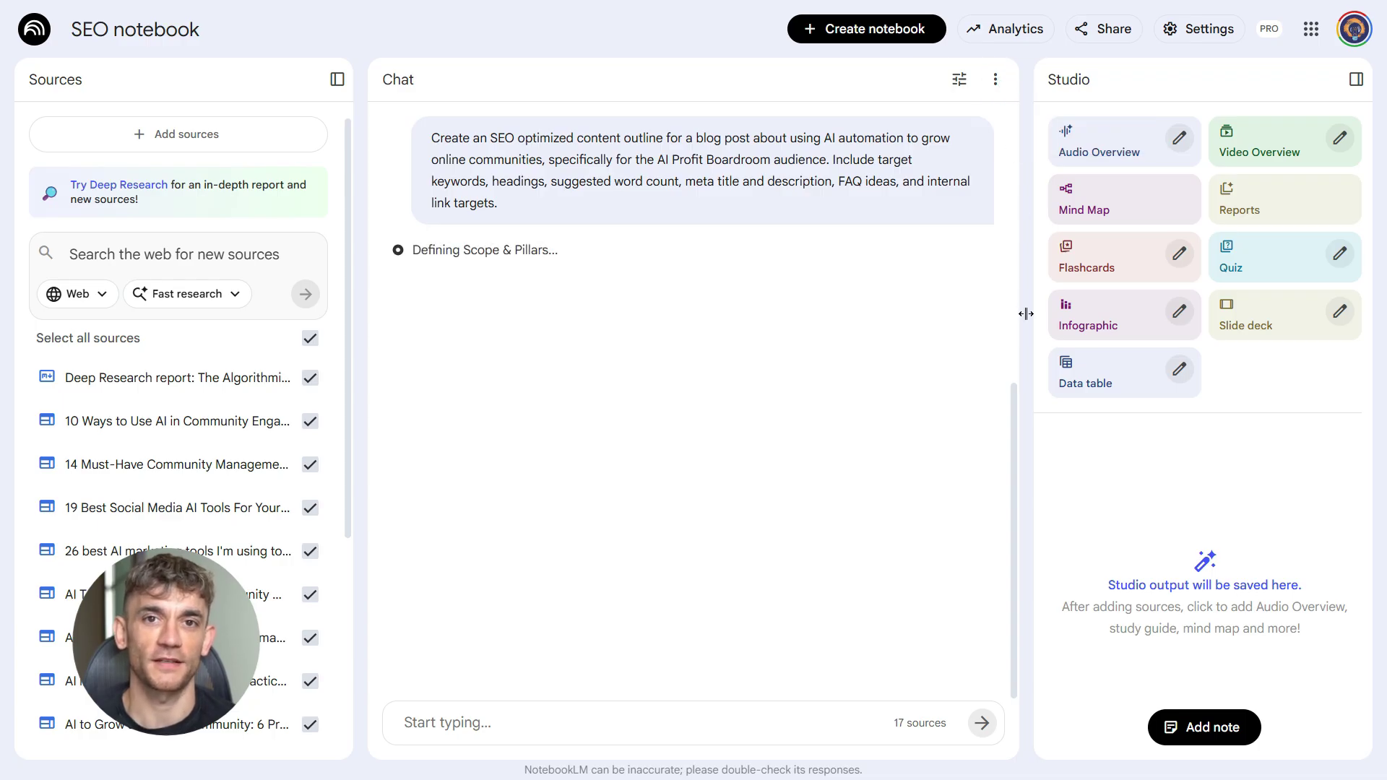
{"action": "left_click_drag", "start_coordinate": [1026, 313], "coordinate": [1055, 315]}
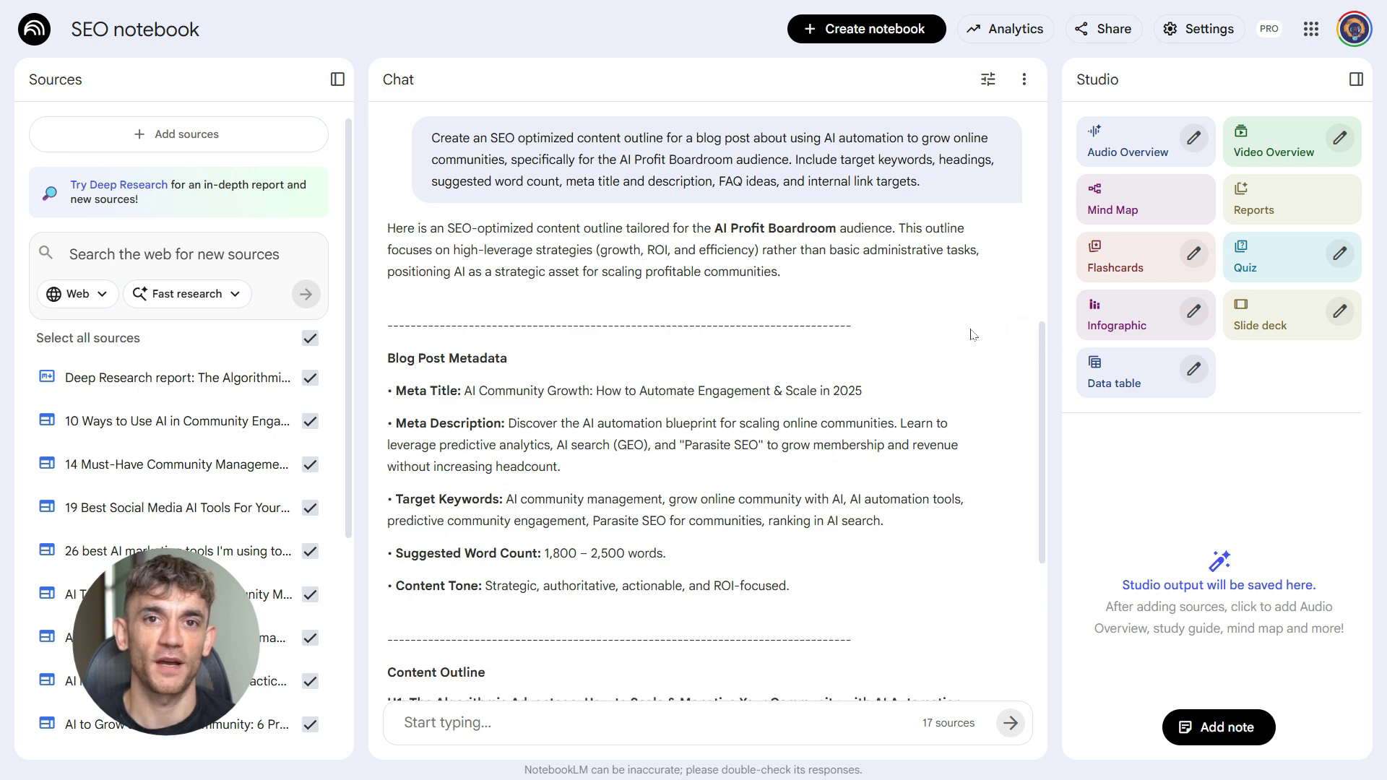
{"action": "scroll", "coordinate": [972, 334], "scroll_direction": "down", "scroll_amount": 7}
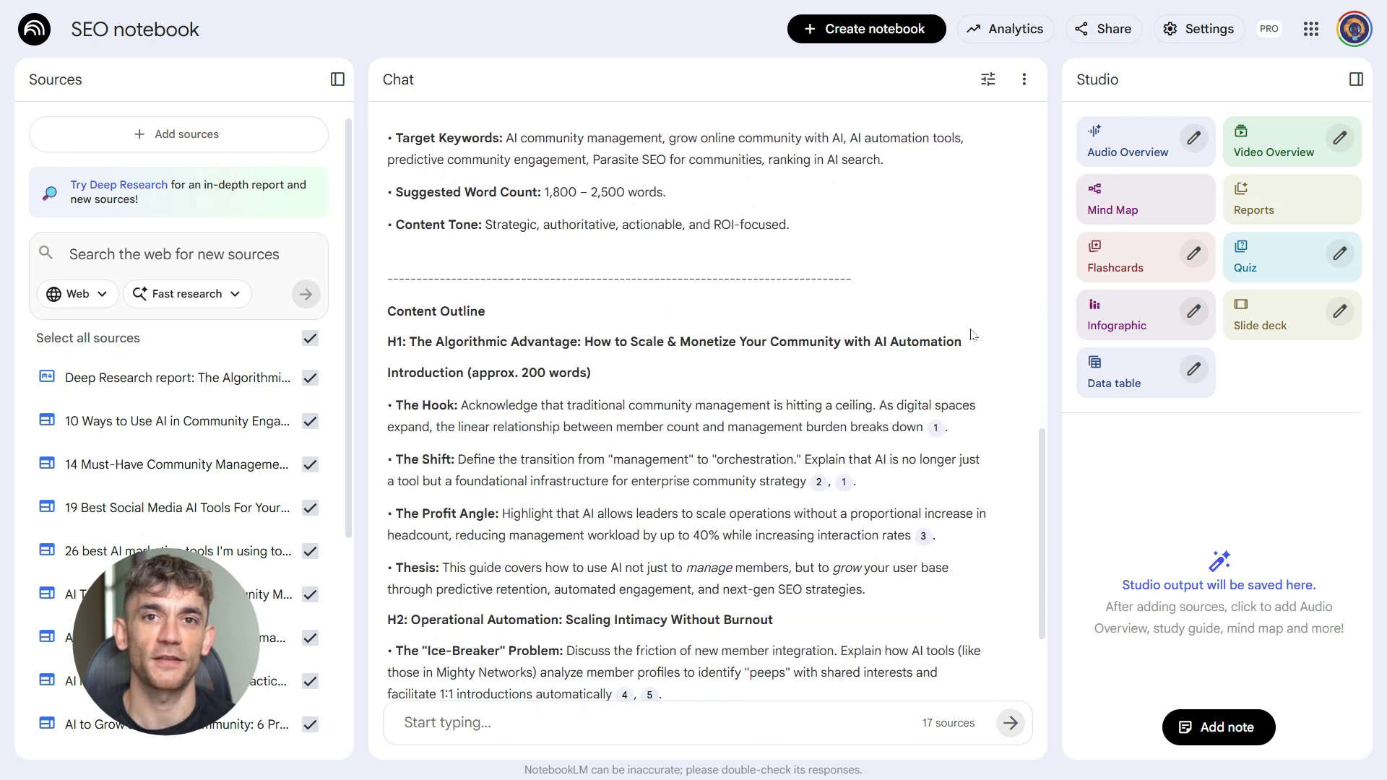
{"action": "scroll", "coordinate": [972, 335], "scroll_direction": "up", "scroll_amount": 5}
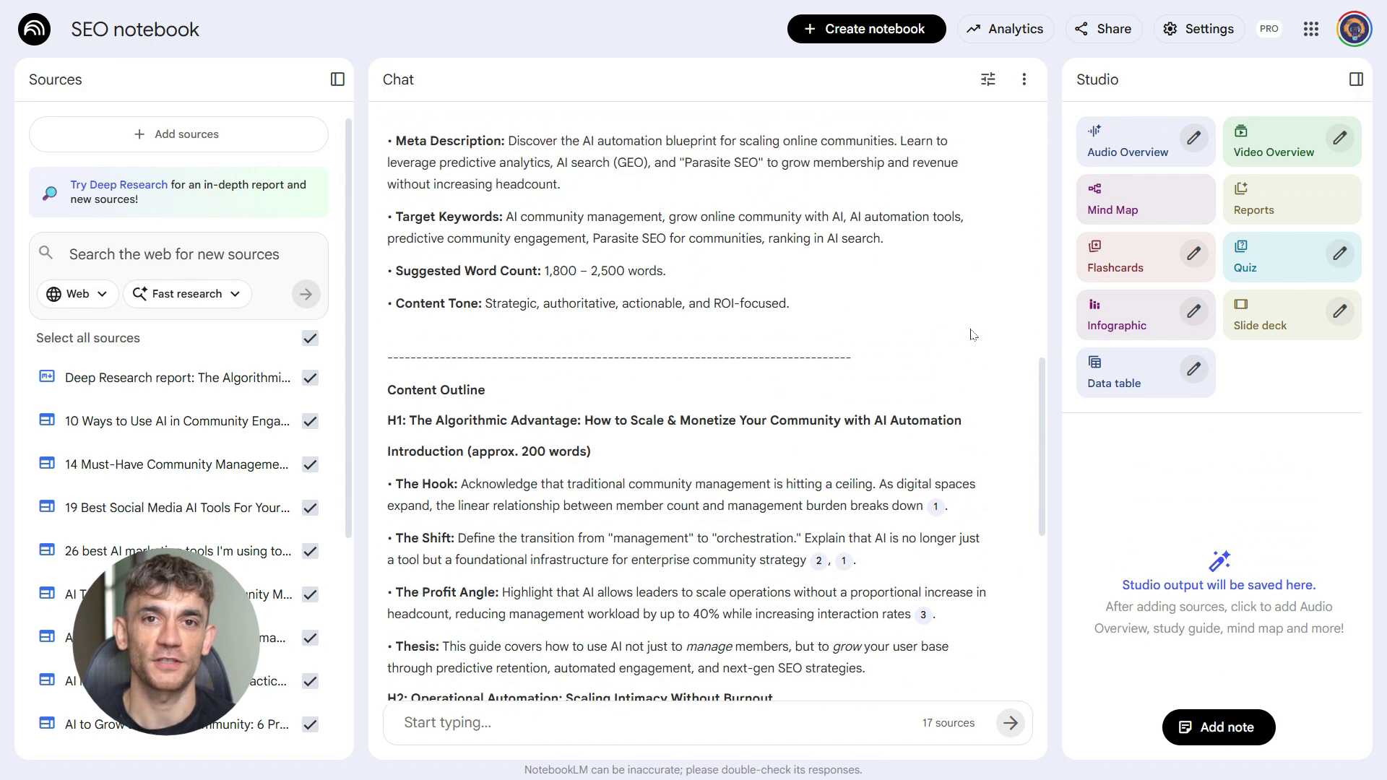
{"action": "scroll", "coordinate": [972, 334], "scroll_direction": "down", "scroll_amount": 3}
{"action": "scroll", "coordinate": [972, 334], "scroll_direction": "down", "scroll_amount": 8}
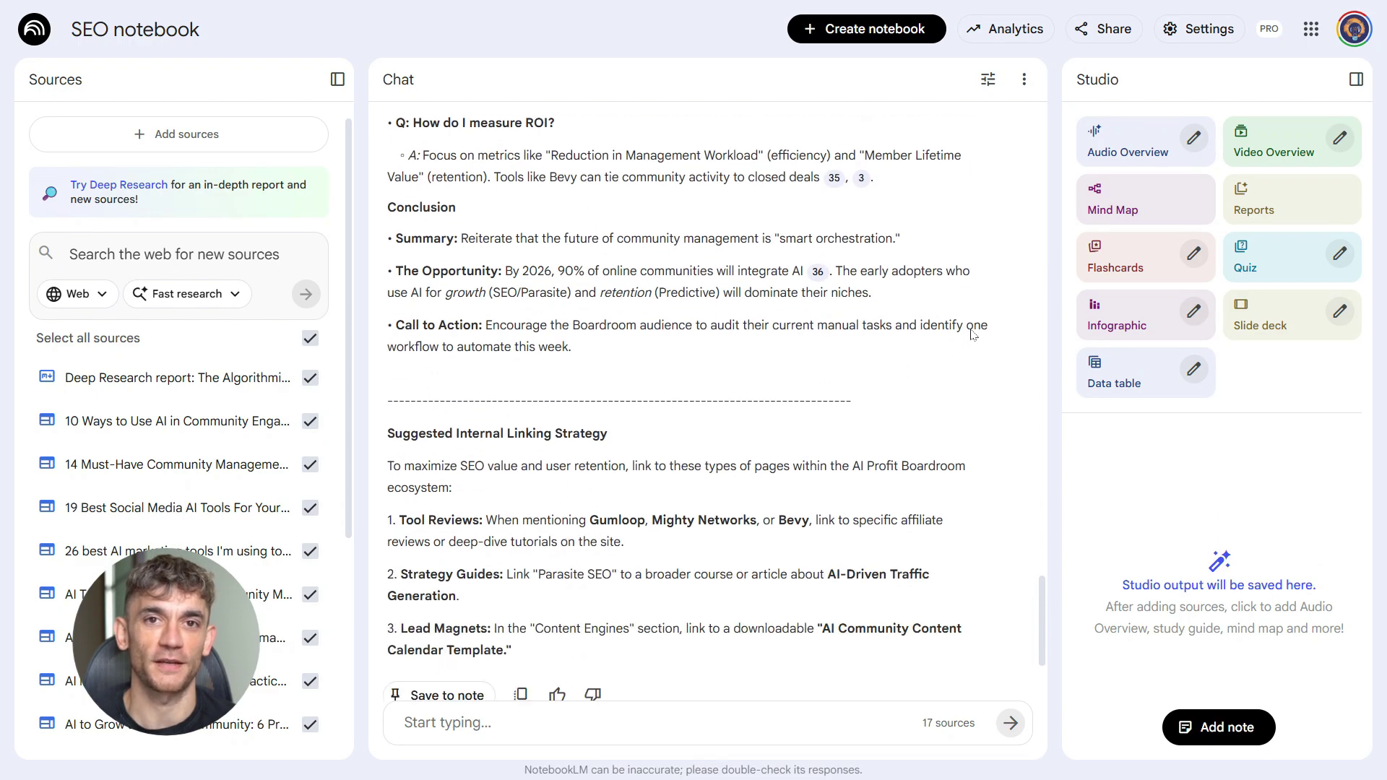
{"action": "scroll", "coordinate": [974, 335], "scroll_direction": "up", "scroll_amount": 1}
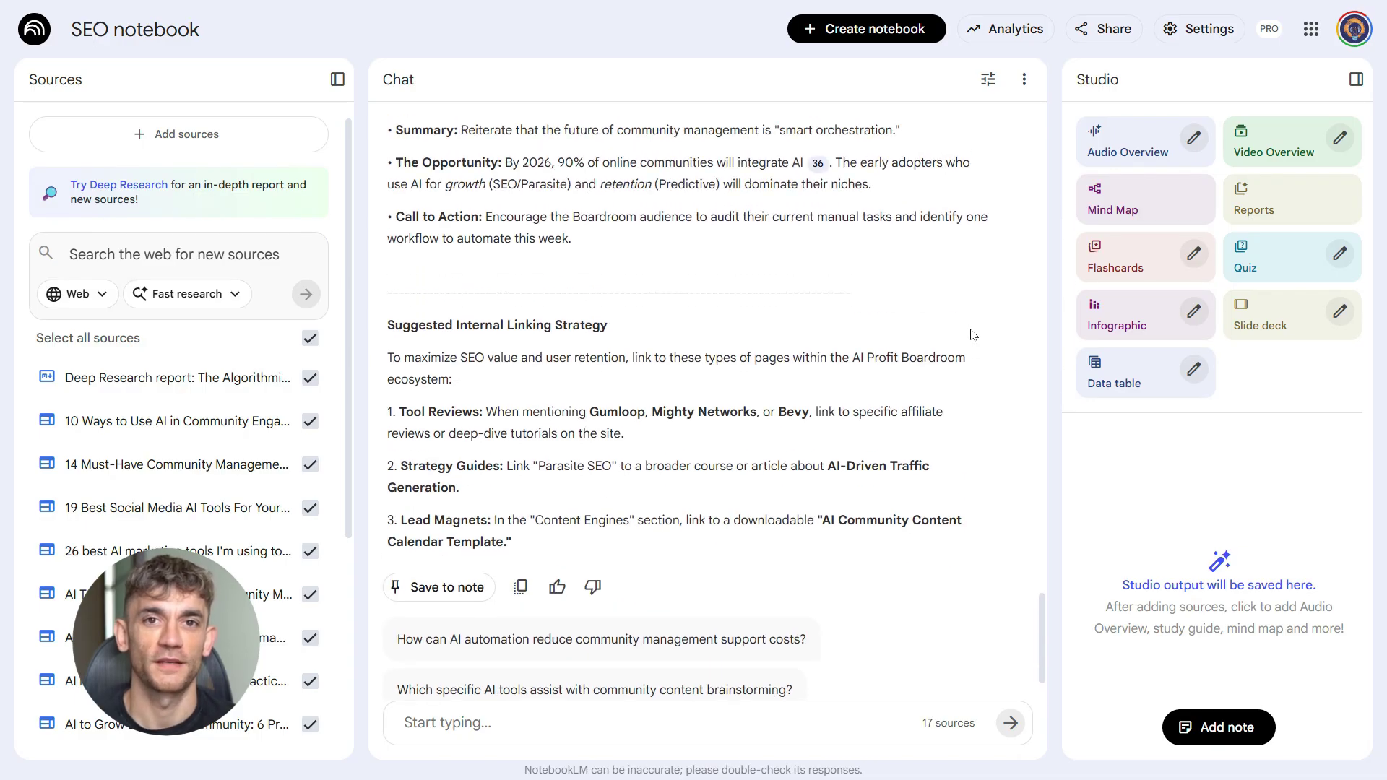
{"action": "scroll", "coordinate": [974, 335], "scroll_direction": "up", "scroll_amount": 18}
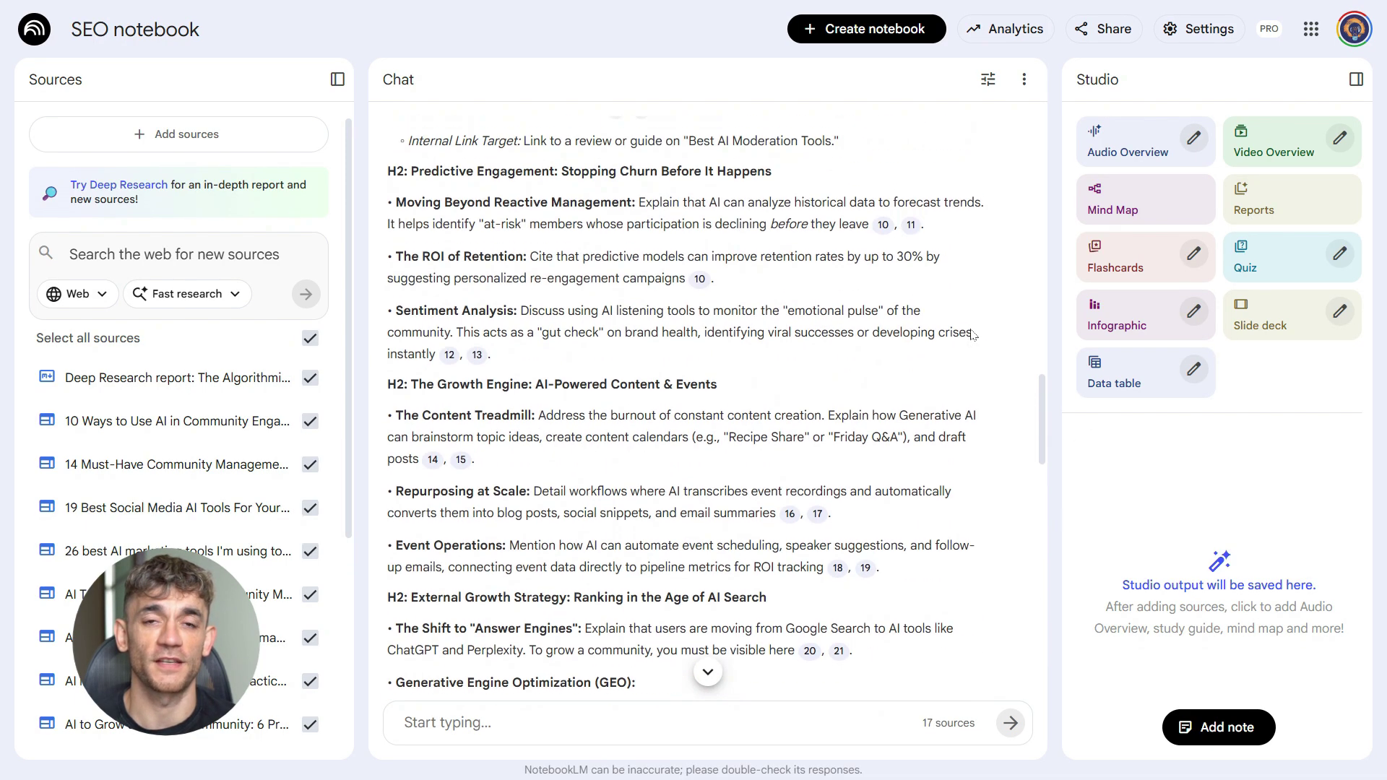
{"action": "scroll", "coordinate": [974, 335], "scroll_direction": "up", "scroll_amount": 15}
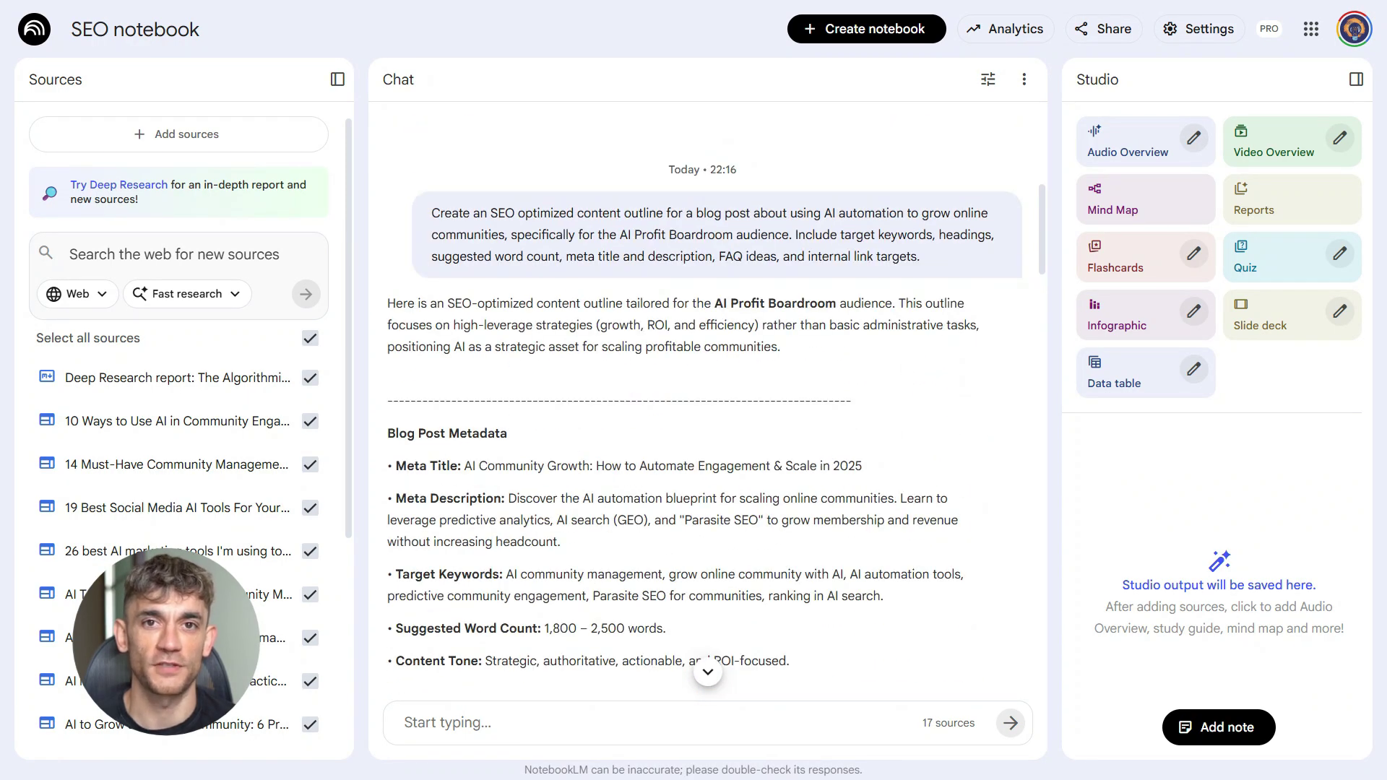
{"action": "scroll", "coordinate": [523, 516], "scroll_direction": "down", "scroll_amount": 6}
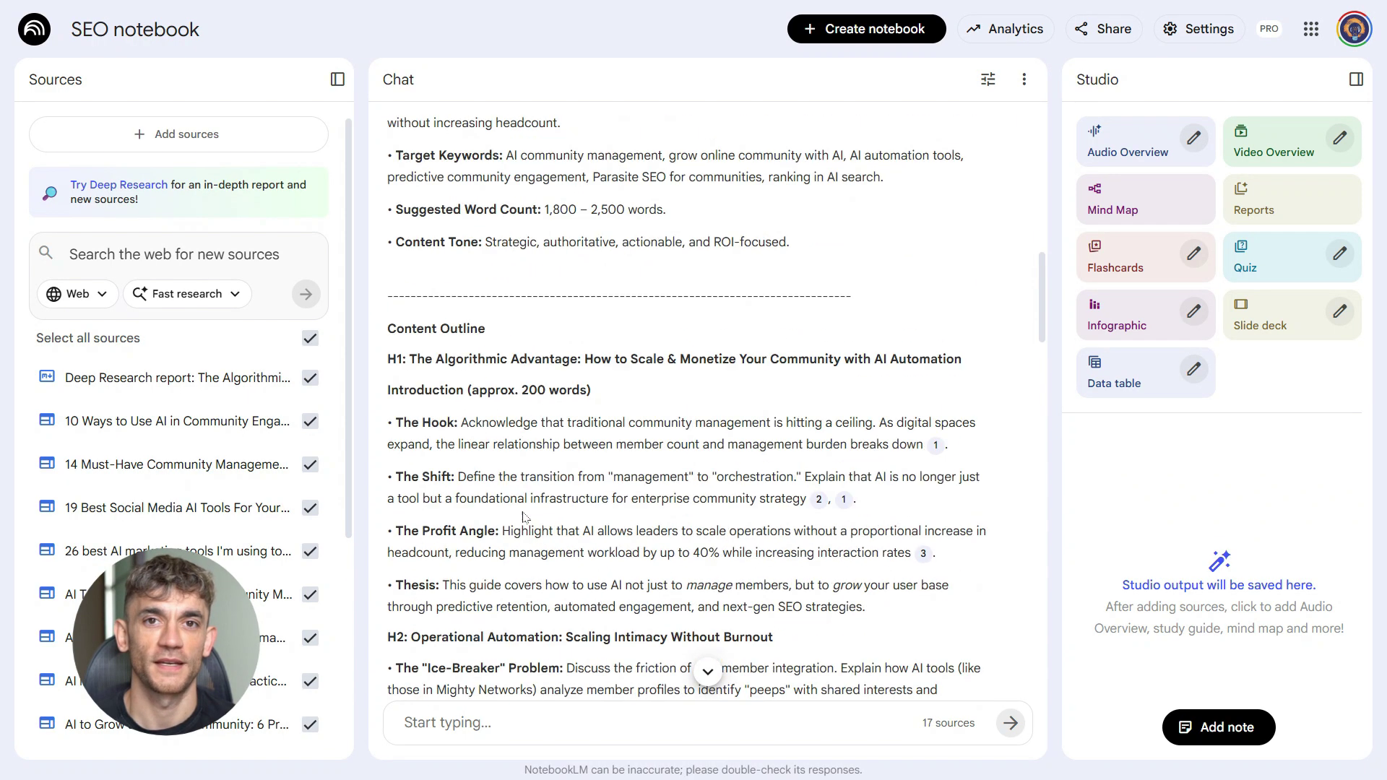
{"action": "scroll", "coordinate": [523, 516], "scroll_direction": "down", "scroll_amount": 5}
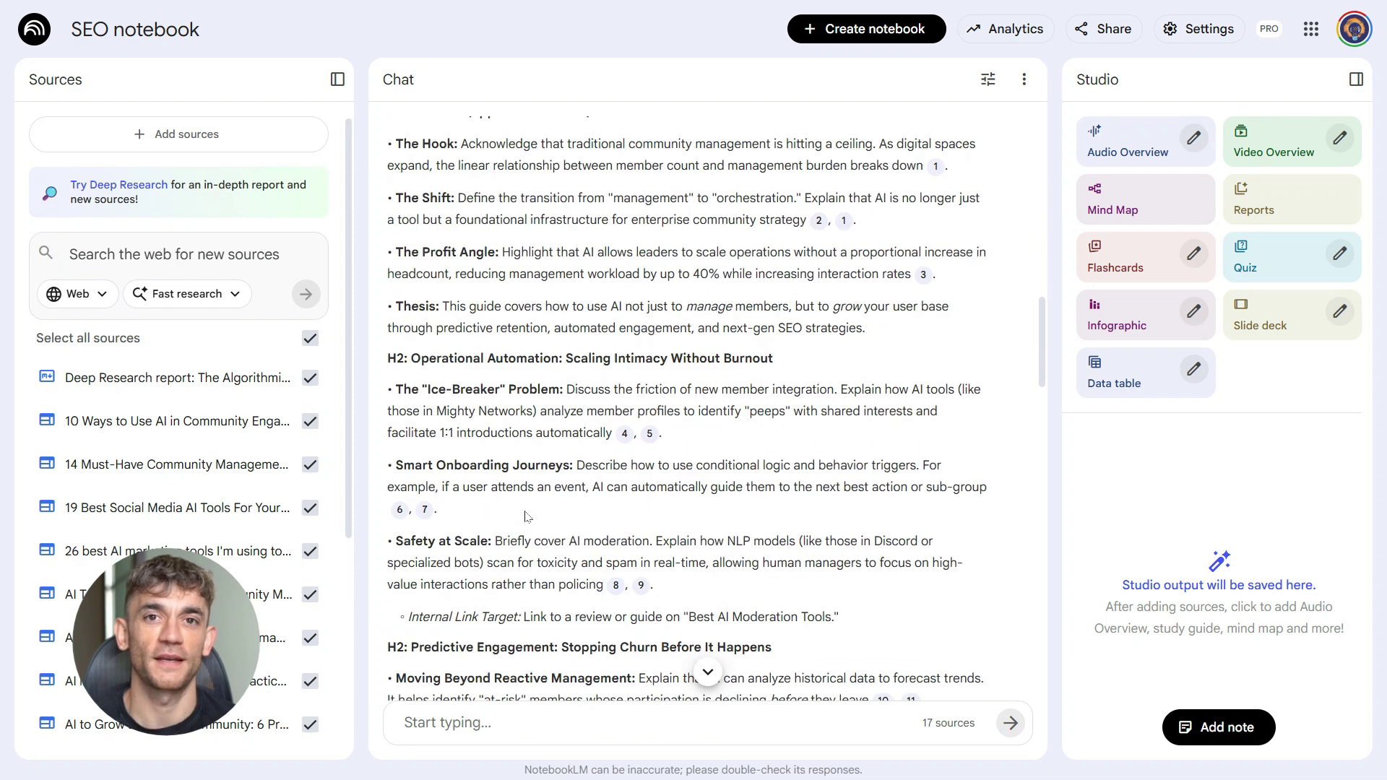
{"action": "scroll", "coordinate": [523, 516], "scroll_direction": "down", "scroll_amount": 7}
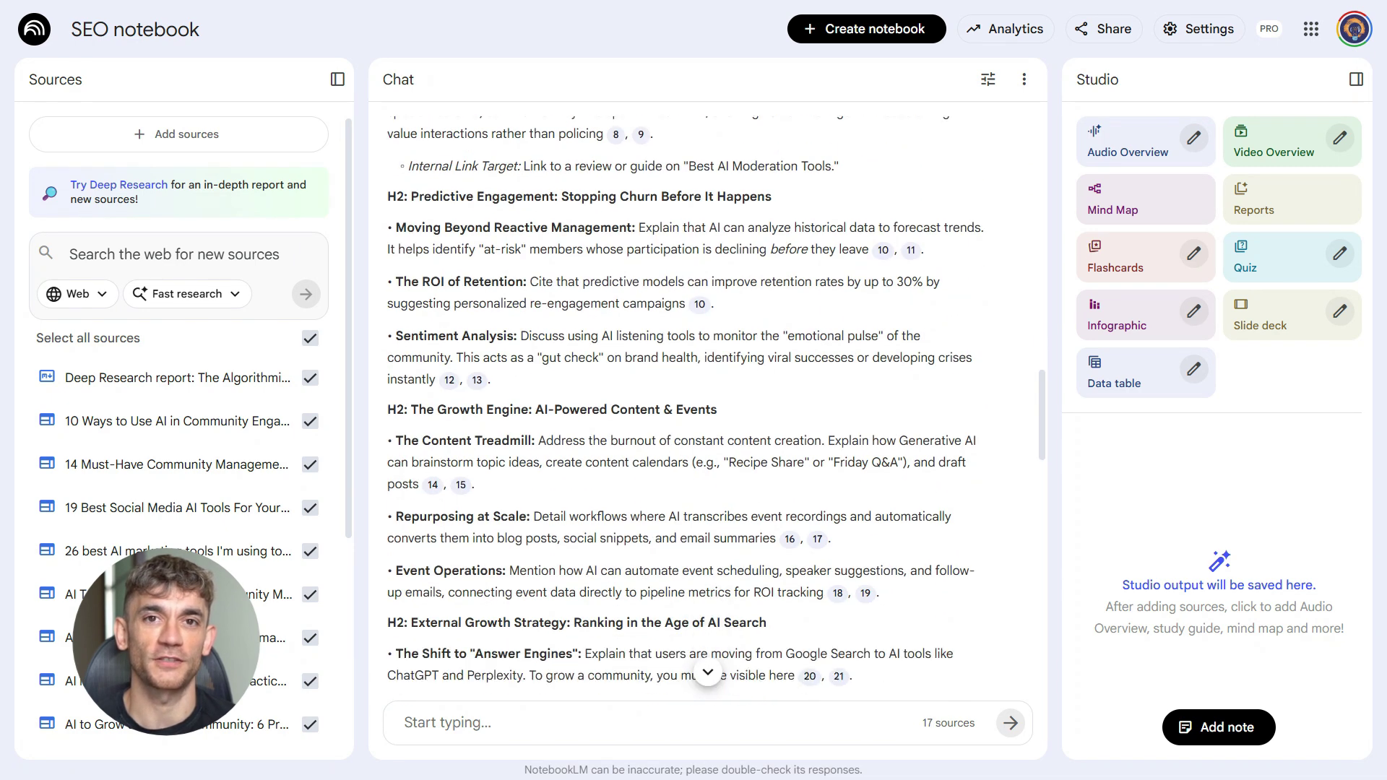
{"action": "scroll", "coordinate": [715, 411], "scroll_direction": "down", "scroll_amount": 5}
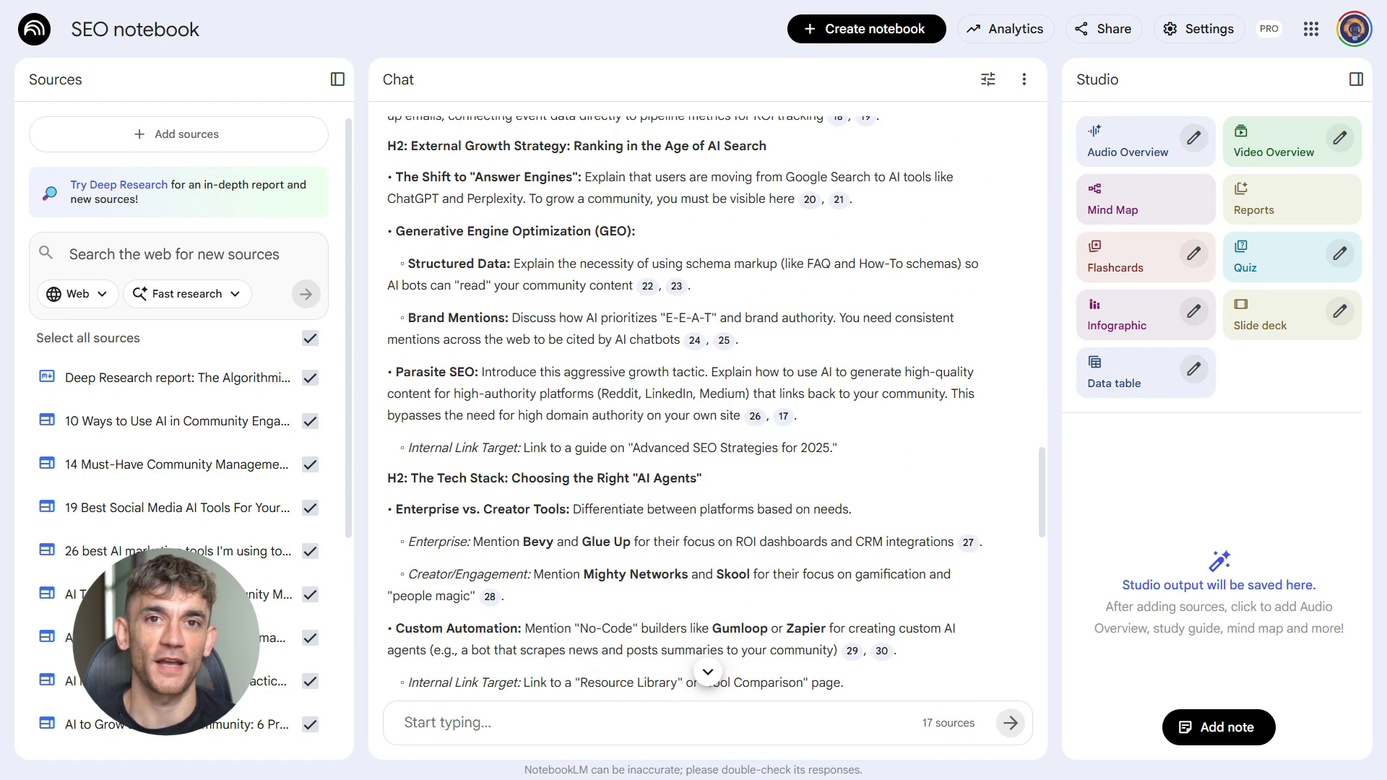
{"action": "scroll", "coordinate": [715, 410], "scroll_direction": "down", "scroll_amount": 8}
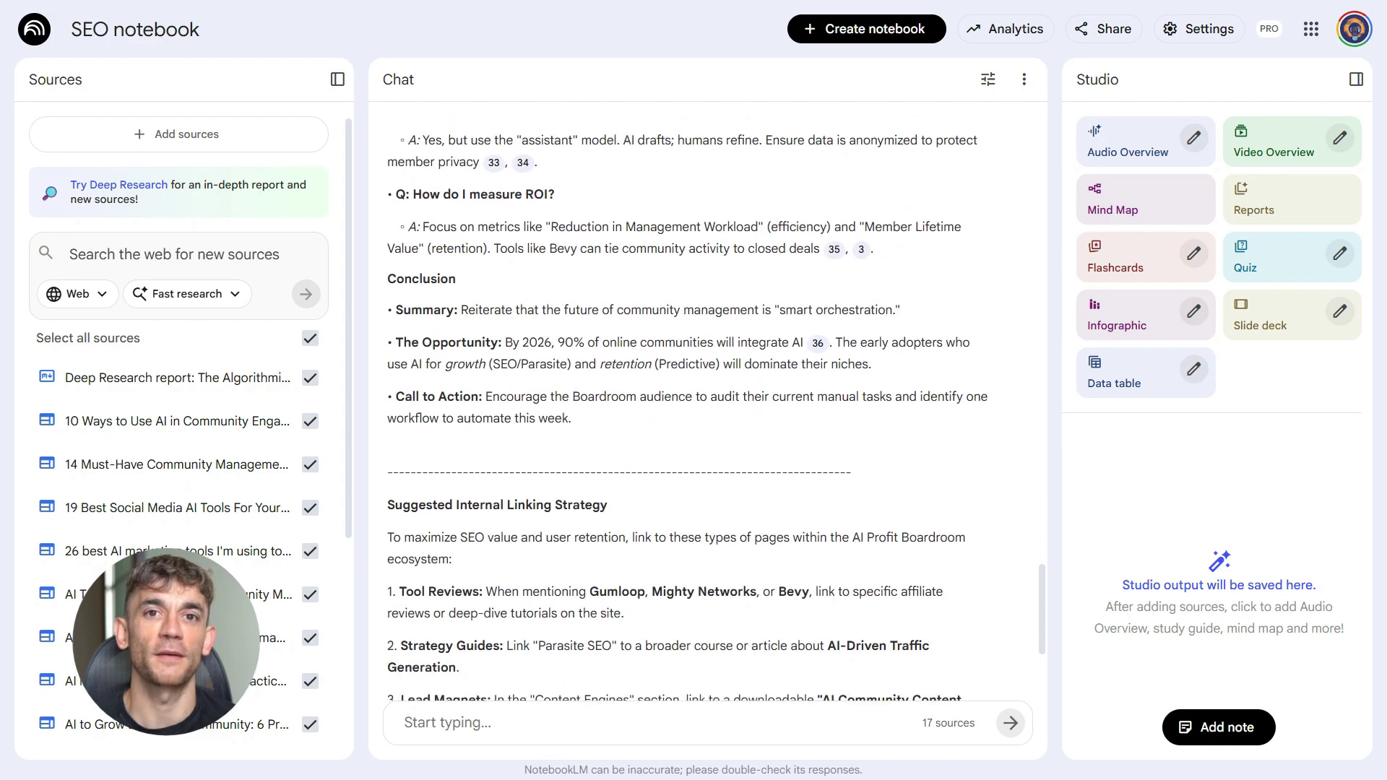
{"action": "scroll", "coordinate": [715, 411], "scroll_direction": "down", "scroll_amount": 4}
Step: Paste the blog-draft request, remove its leading space, and send it to the chat
{"action": "key", "text": "ctrl+v"}
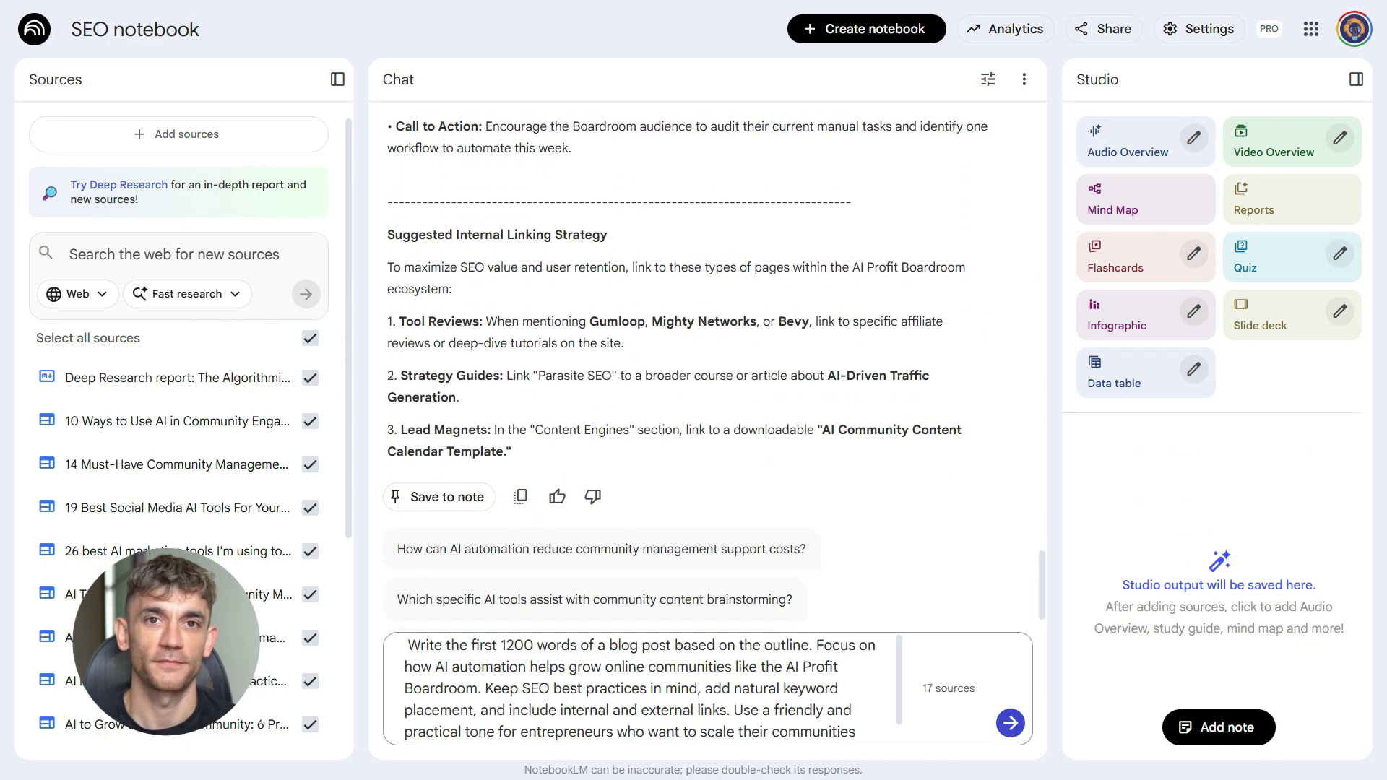
{"action": "left_click", "coordinate": [406, 644]}
{"action": "key", "text": "BackSpace"}
{"action": "key", "text": "ctrl+End"}
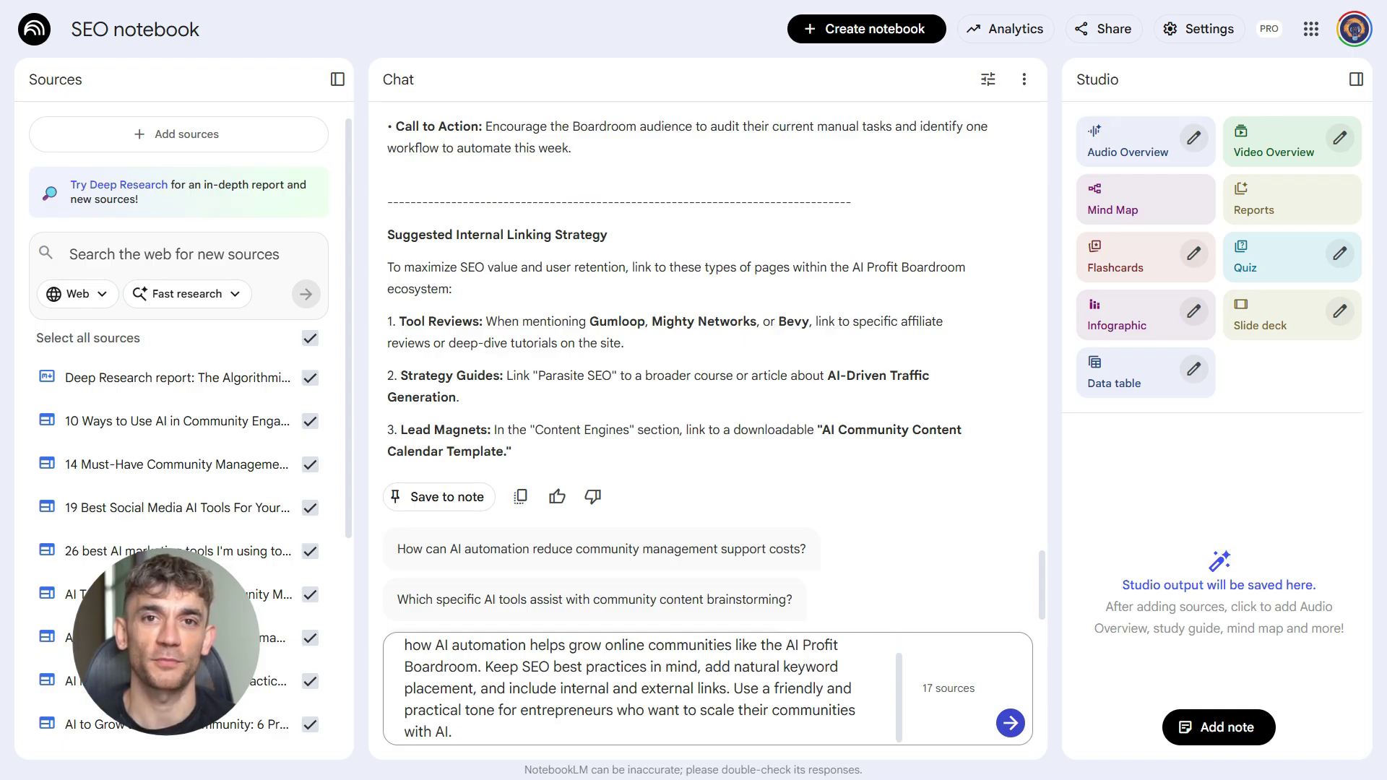
{"action": "key", "text": "ctrl+Home"}
{"action": "left_click", "coordinate": [1011, 723]}
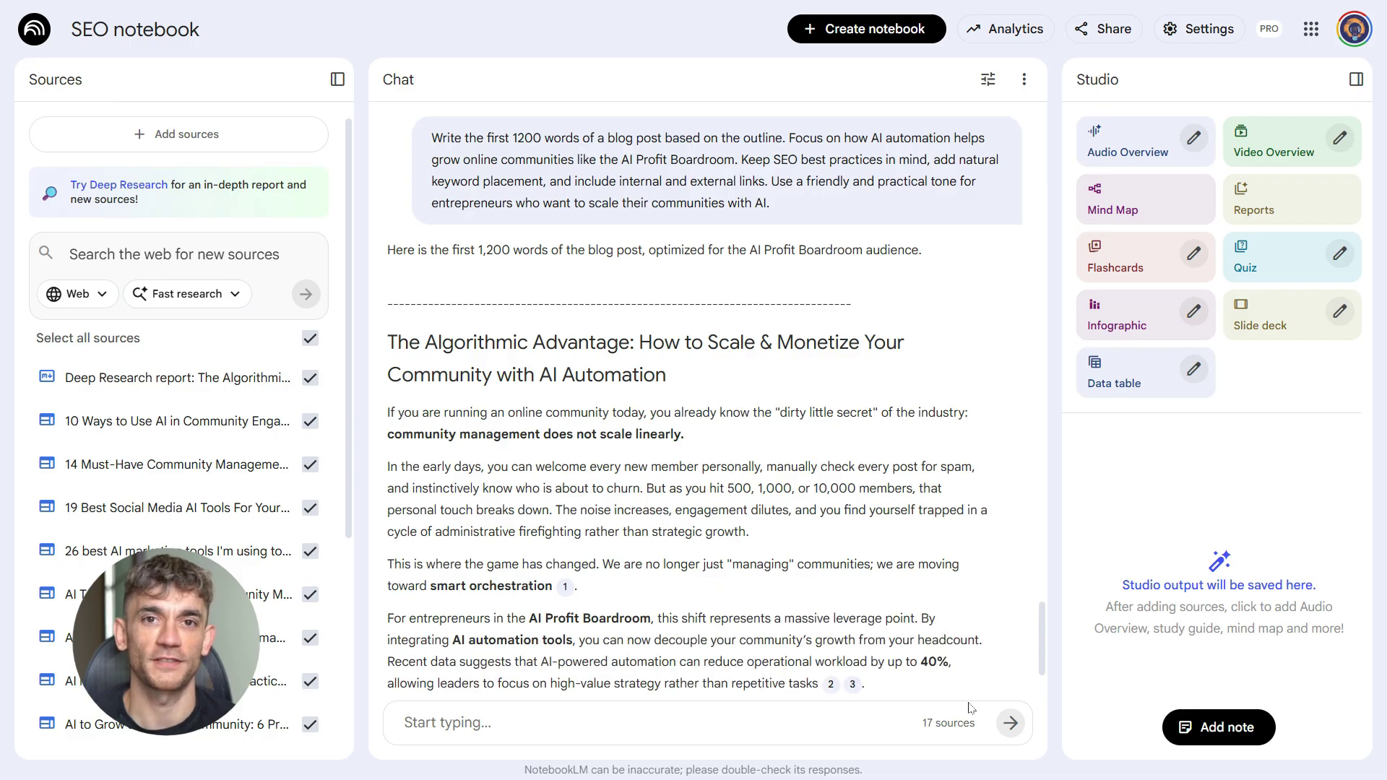
Step: Scroll through the generated 1,200-word draft 'The Algorithmic Advantage'
{"action": "scroll", "coordinate": [923, 544], "scroll_direction": "down", "scroll_amount": 4}
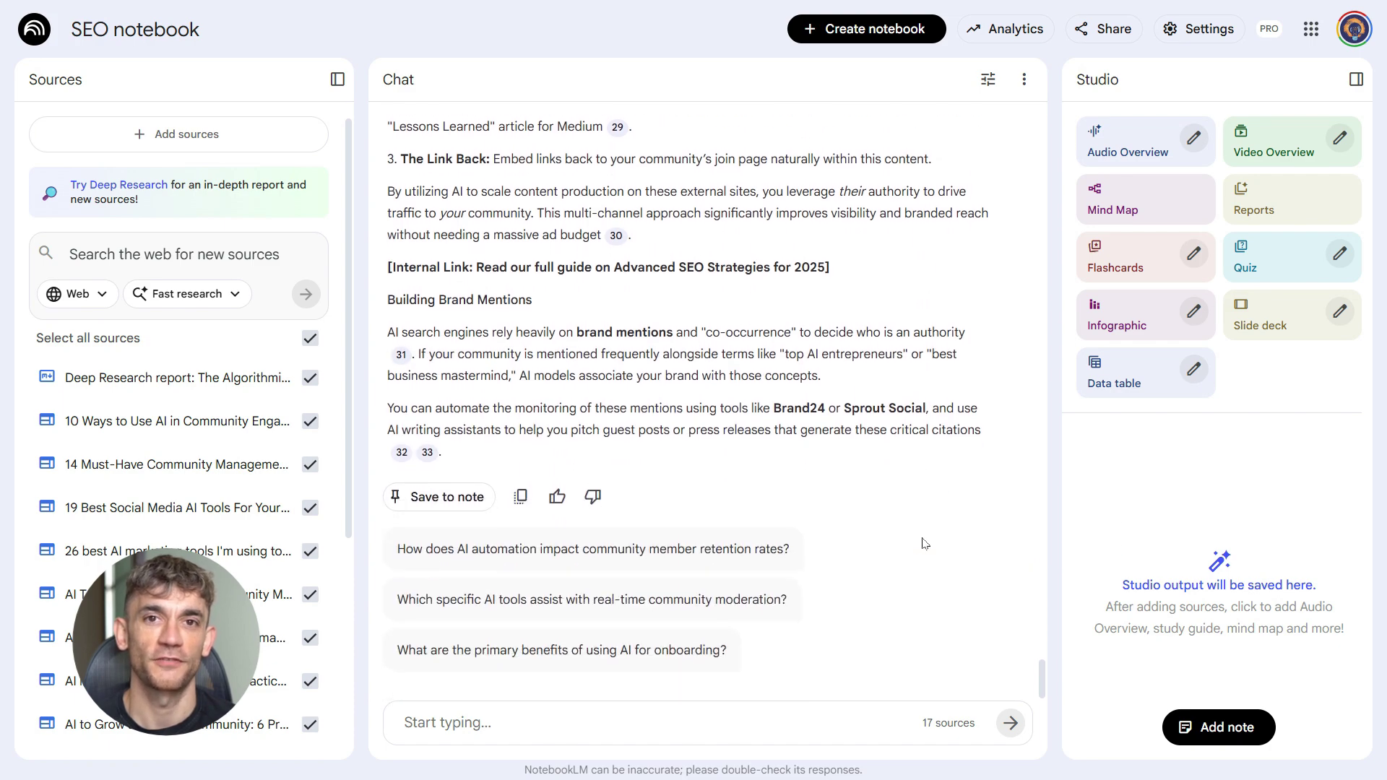
{"action": "scroll", "coordinate": [923, 543], "scroll_direction": "up", "scroll_amount": 15}
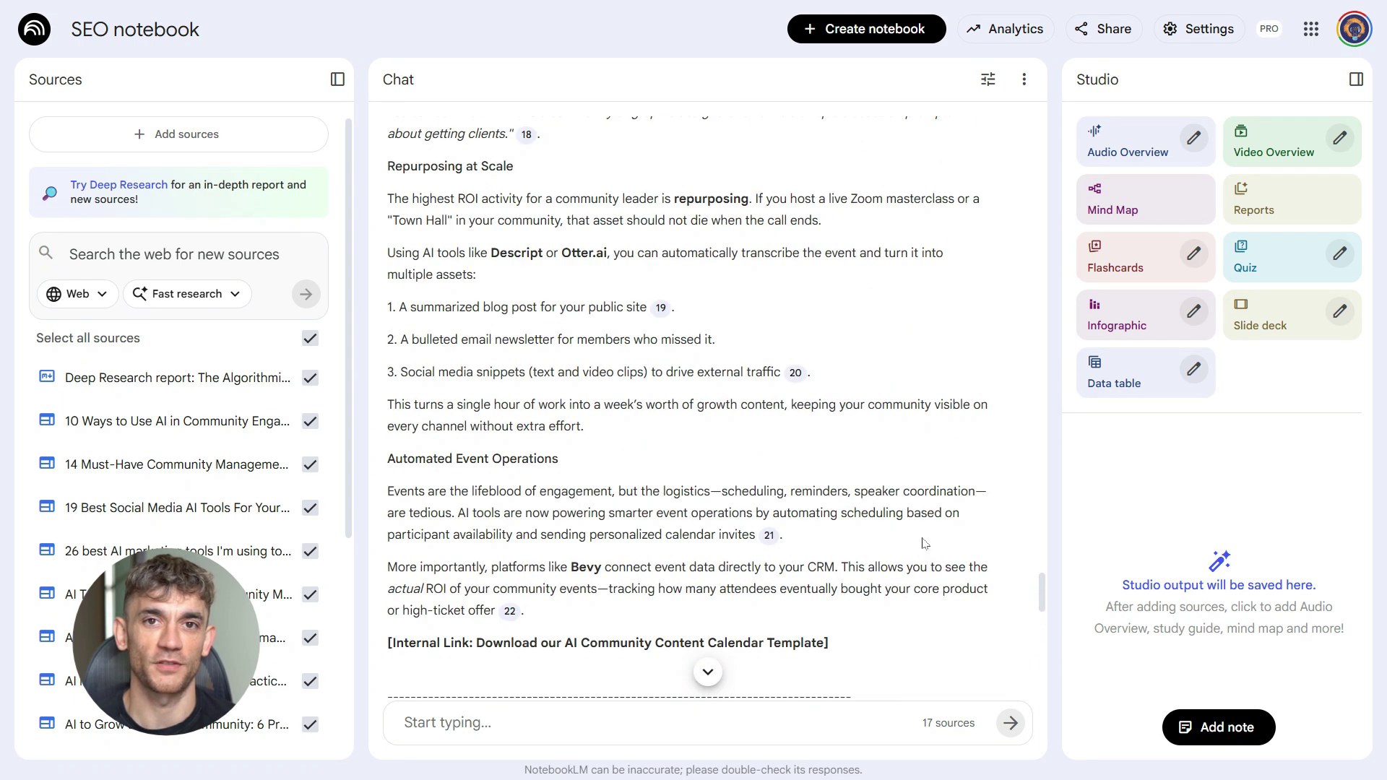
{"action": "scroll", "coordinate": [923, 544], "scroll_direction": "up", "scroll_amount": 15}
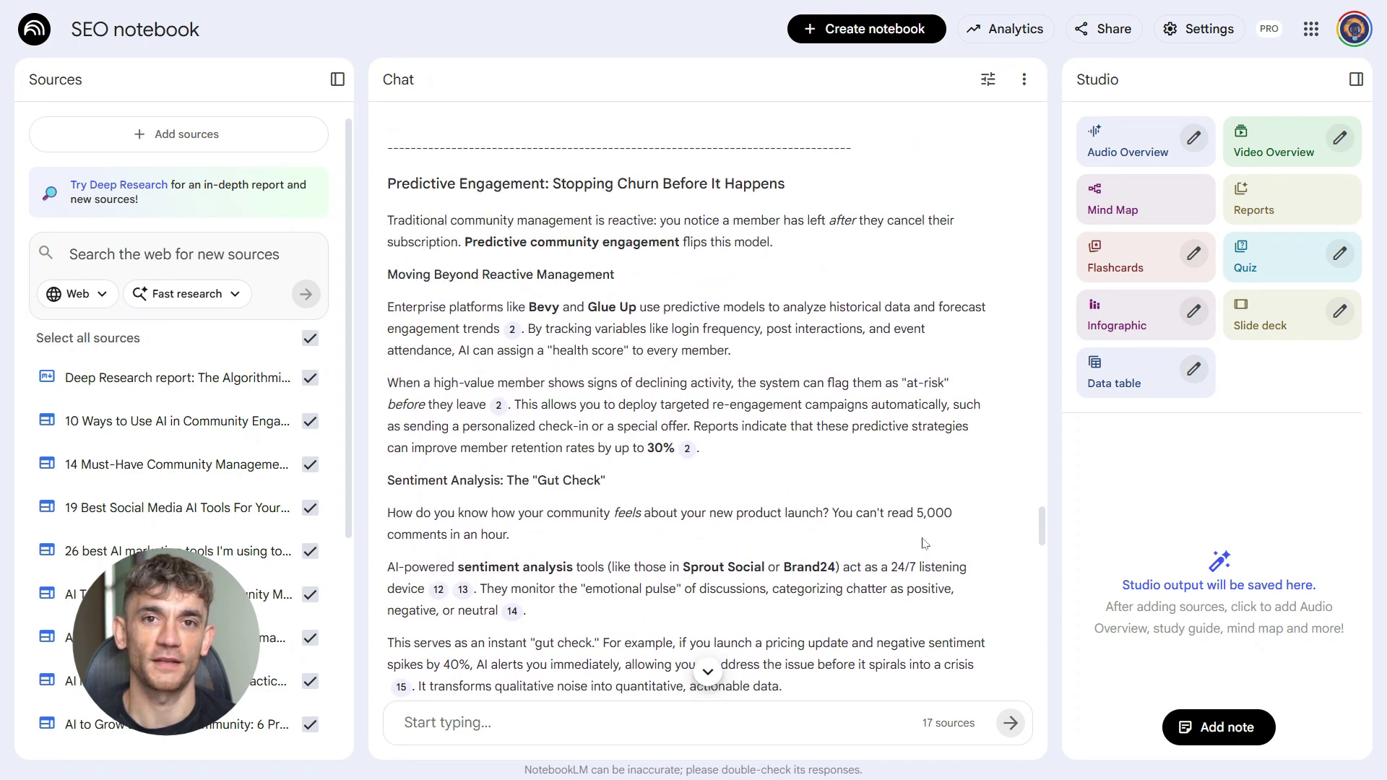
{"action": "scroll", "coordinate": [923, 544], "scroll_direction": "up", "scroll_amount": 15}
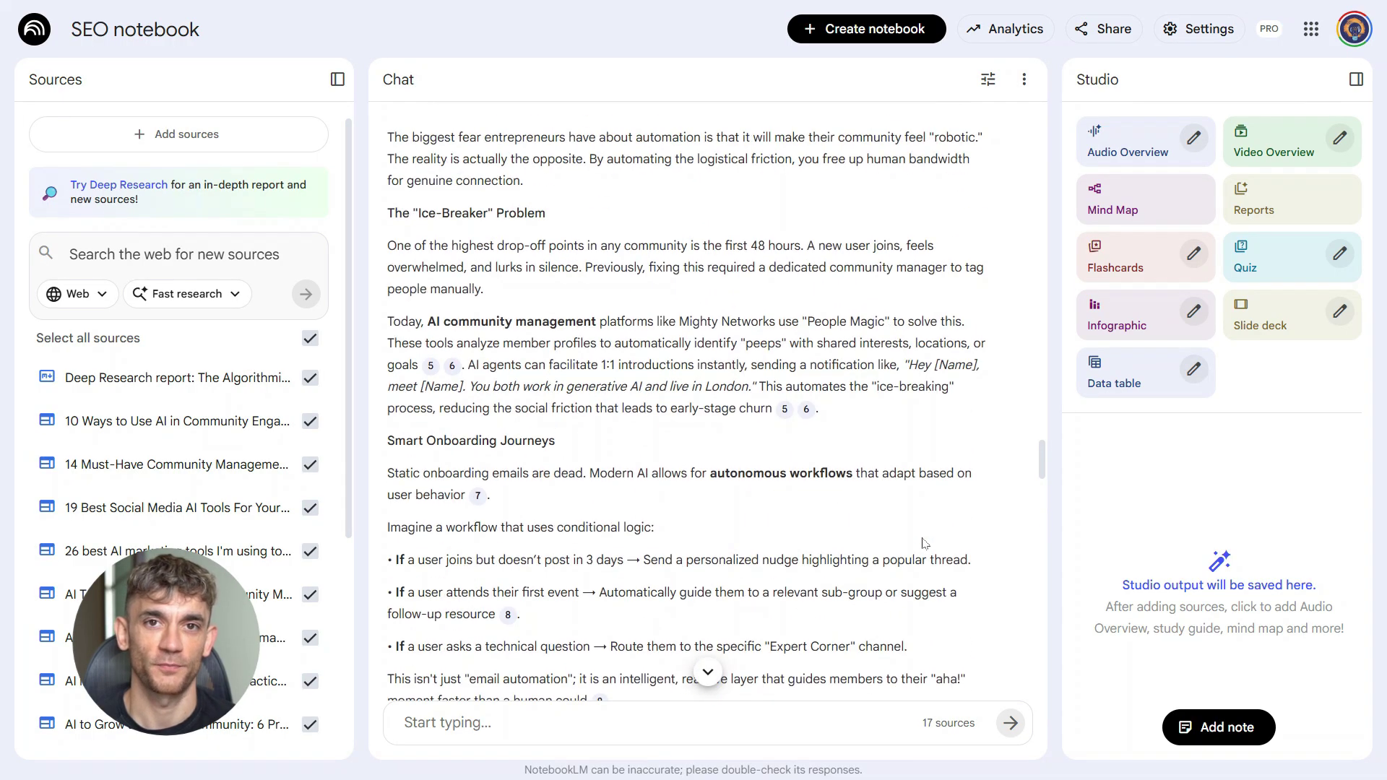
{"action": "scroll", "coordinate": [923, 544], "scroll_direction": "up", "scroll_amount": 15}
Step: Submit the SEO review request for a checklist, meta tags, schema and analytics plan
{"action": "type", "text": "Review the draft blog post about AI automation for growing online communities. Improve SEO quality including readability, keyword density, and topic coverage. Produce an SEO checklist, meta tags, and structured data suggestions. Also generate a brief analytics plan to track performance after publishing."}
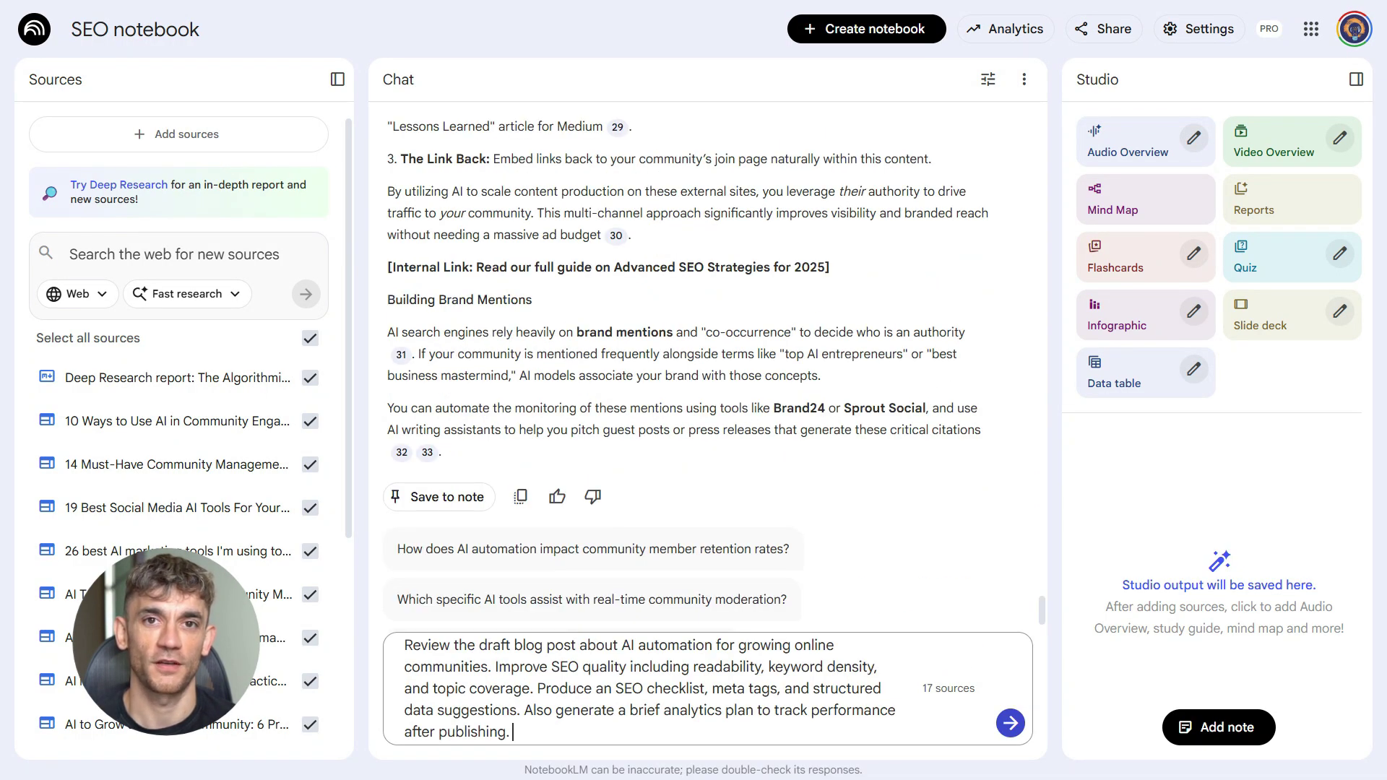
{"action": "left_click", "coordinate": [1009, 724]}
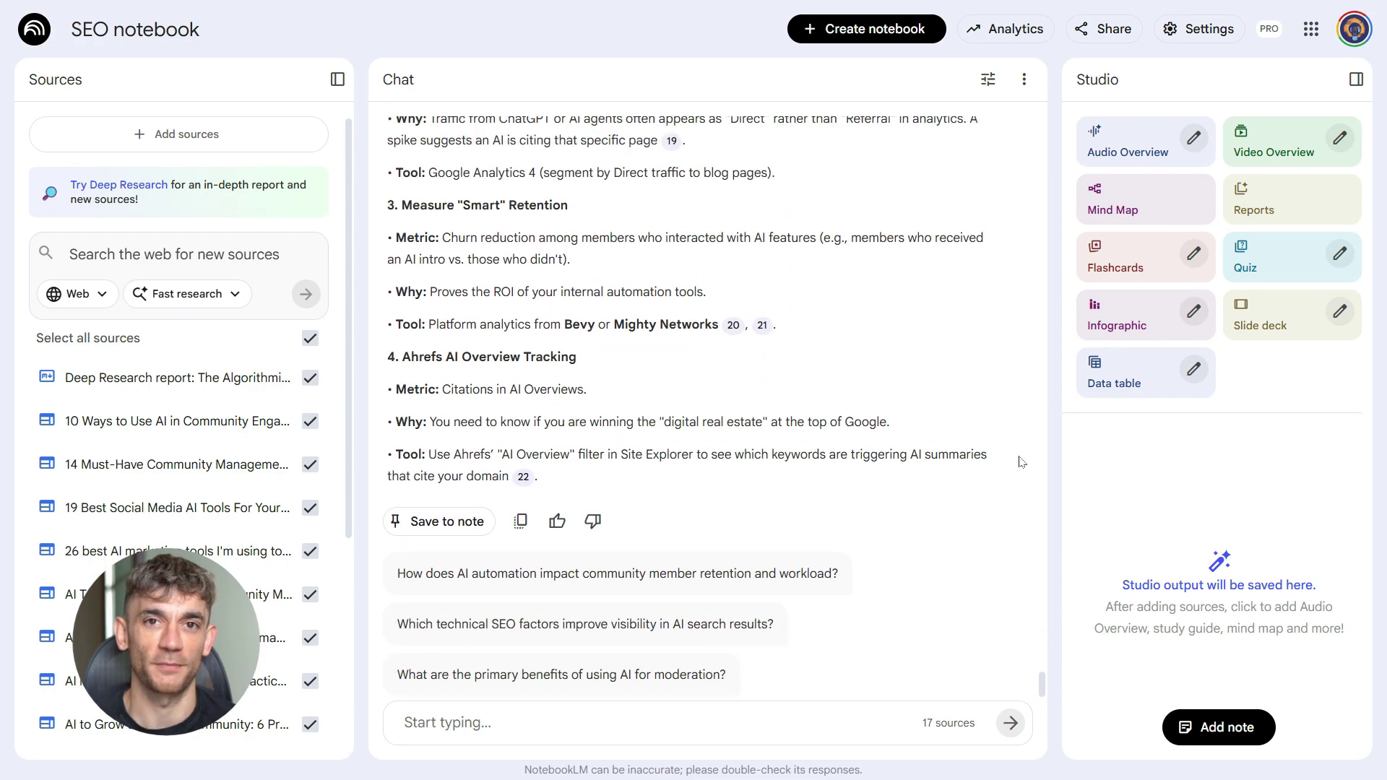
{"action": "scroll", "coordinate": [1021, 461], "scroll_direction": "up", "scroll_amount": 3}
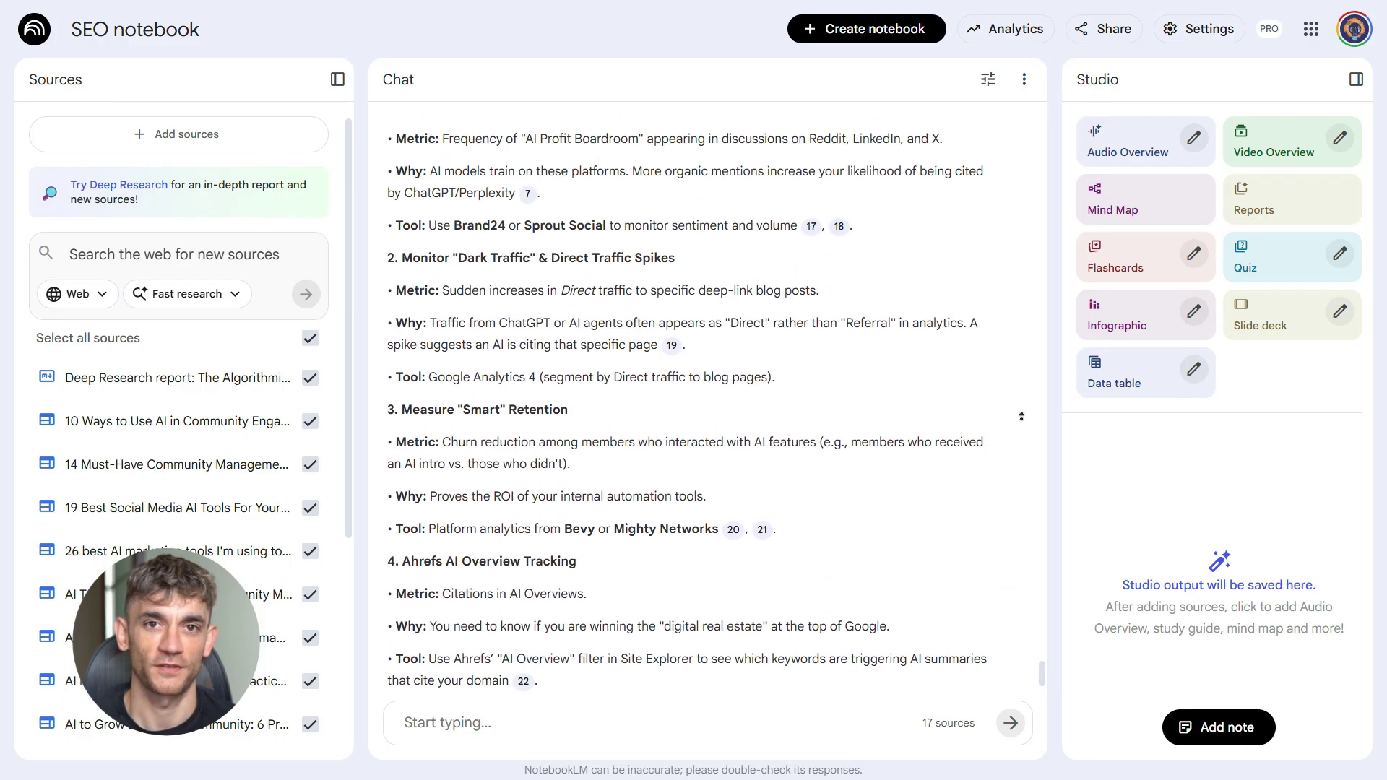
{"action": "scroll", "coordinate": [1021, 416], "scroll_direction": "up", "scroll_amount": 1}
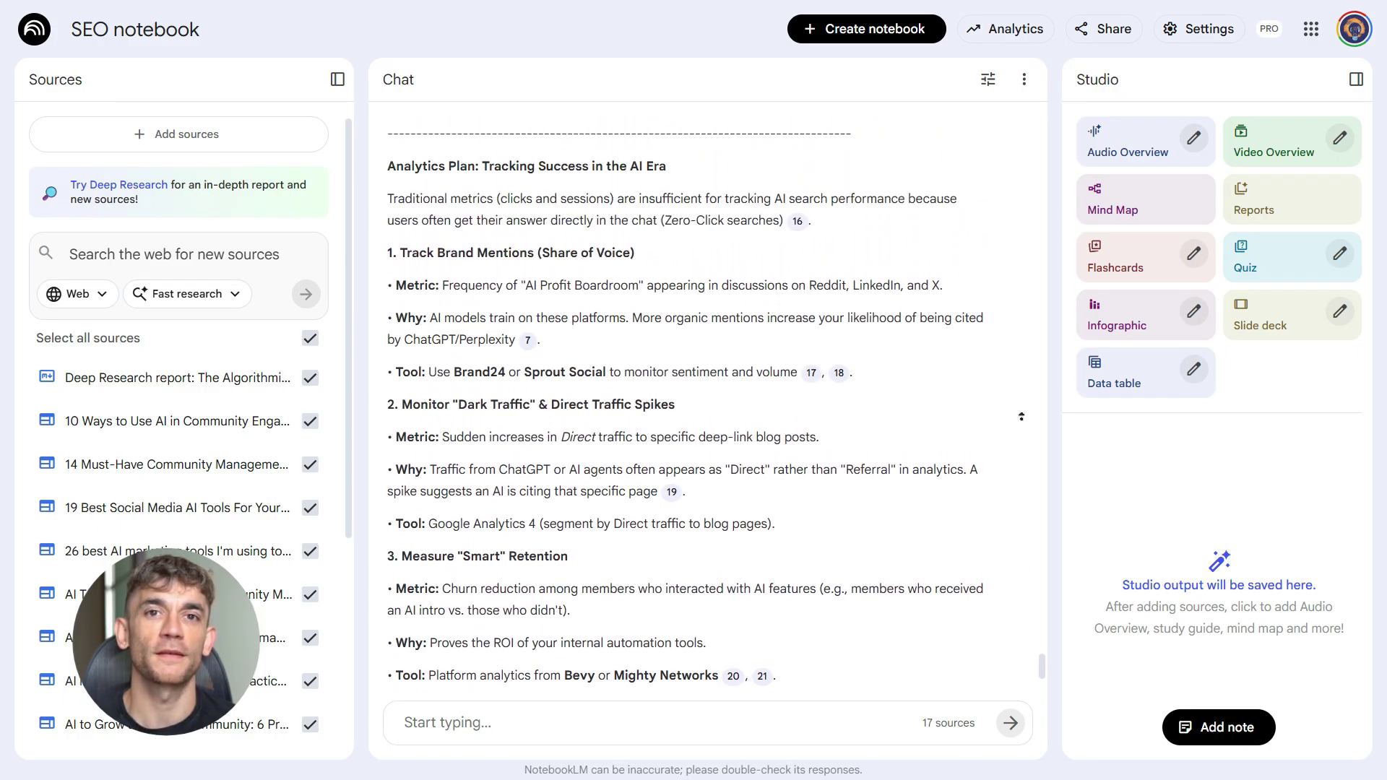
{"action": "scroll", "coordinate": [1021, 416], "scroll_direction": "up", "scroll_amount": 2}
{"action": "scroll", "coordinate": [1021, 416], "scroll_direction": "up", "scroll_amount": 1}
{"action": "scroll", "coordinate": [1022, 416], "scroll_direction": "up", "scroll_amount": 2}
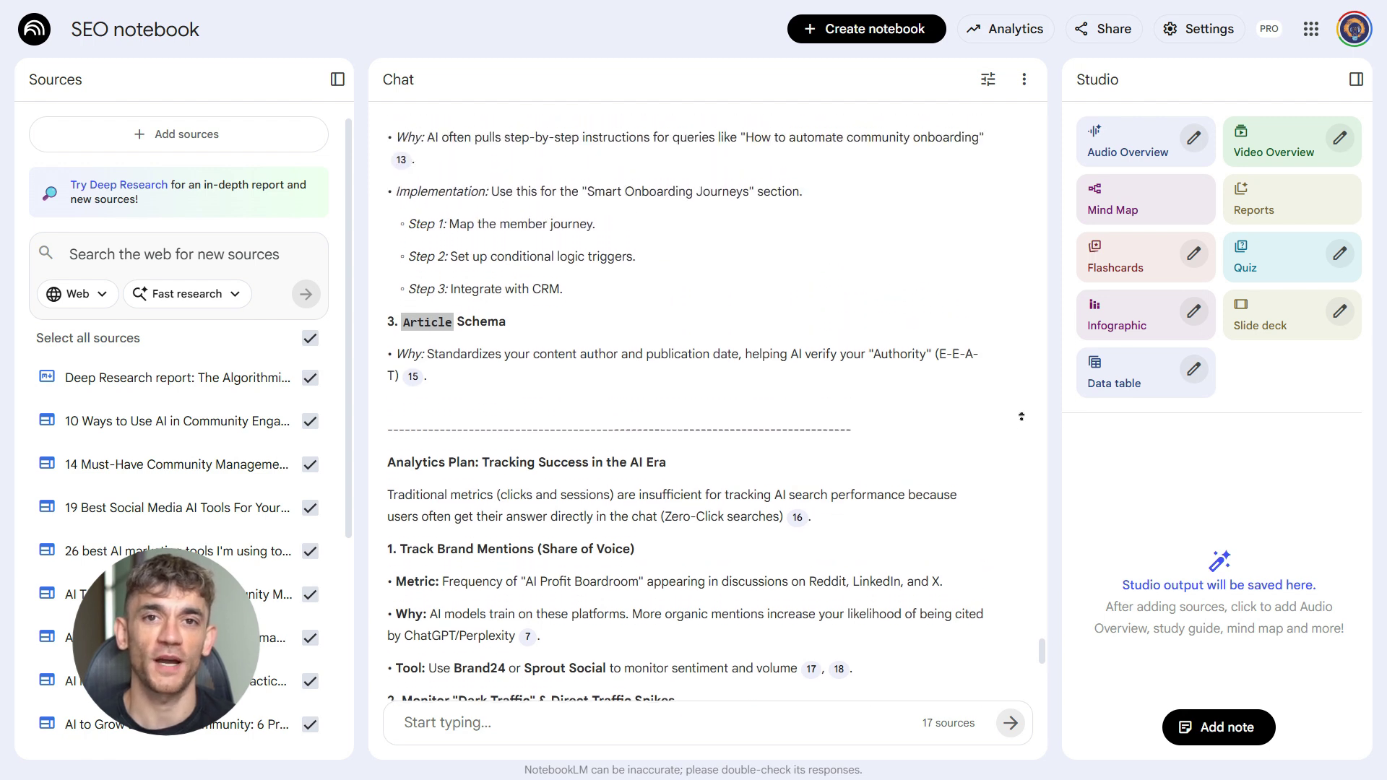
{"action": "scroll", "coordinate": [1021, 416], "scroll_direction": "up", "scroll_amount": 3}
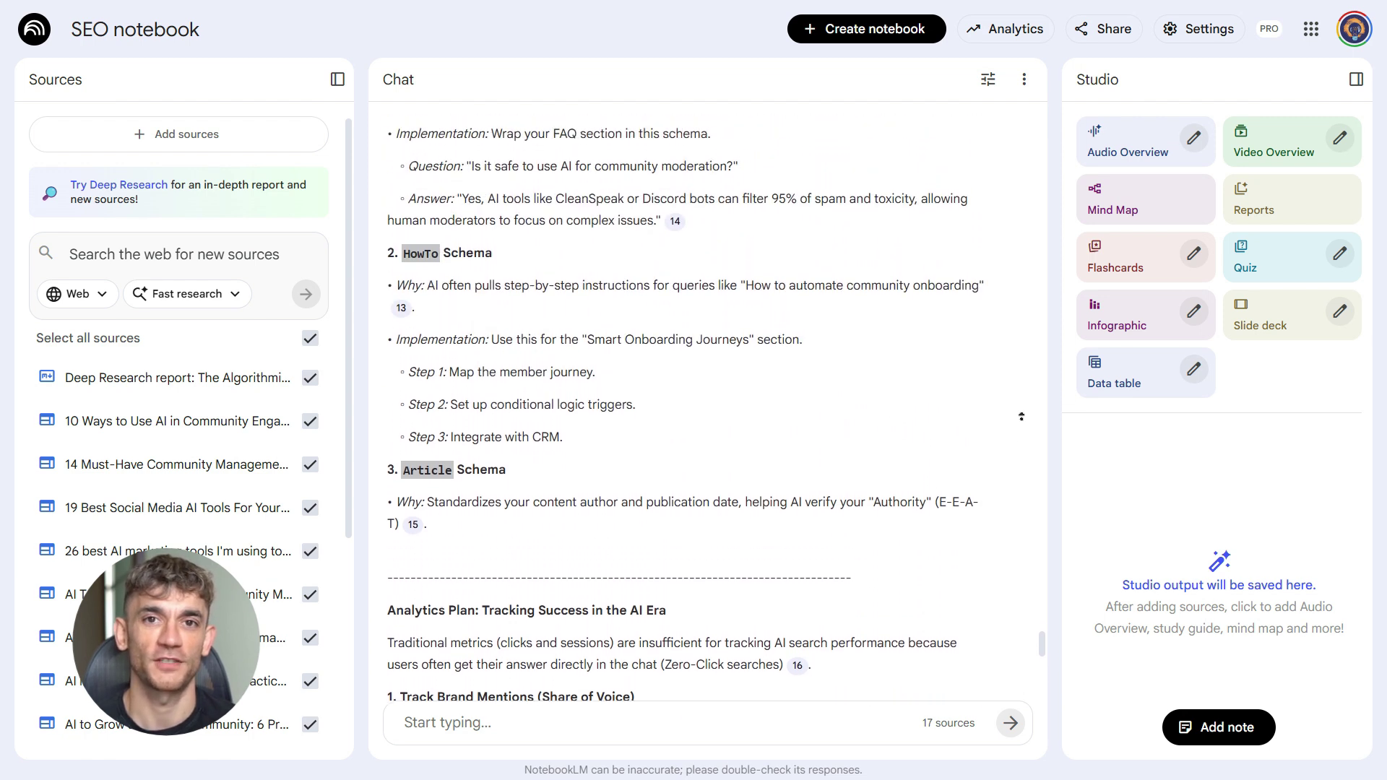
{"action": "scroll", "coordinate": [1021, 417], "scroll_direction": "up", "scroll_amount": 3}
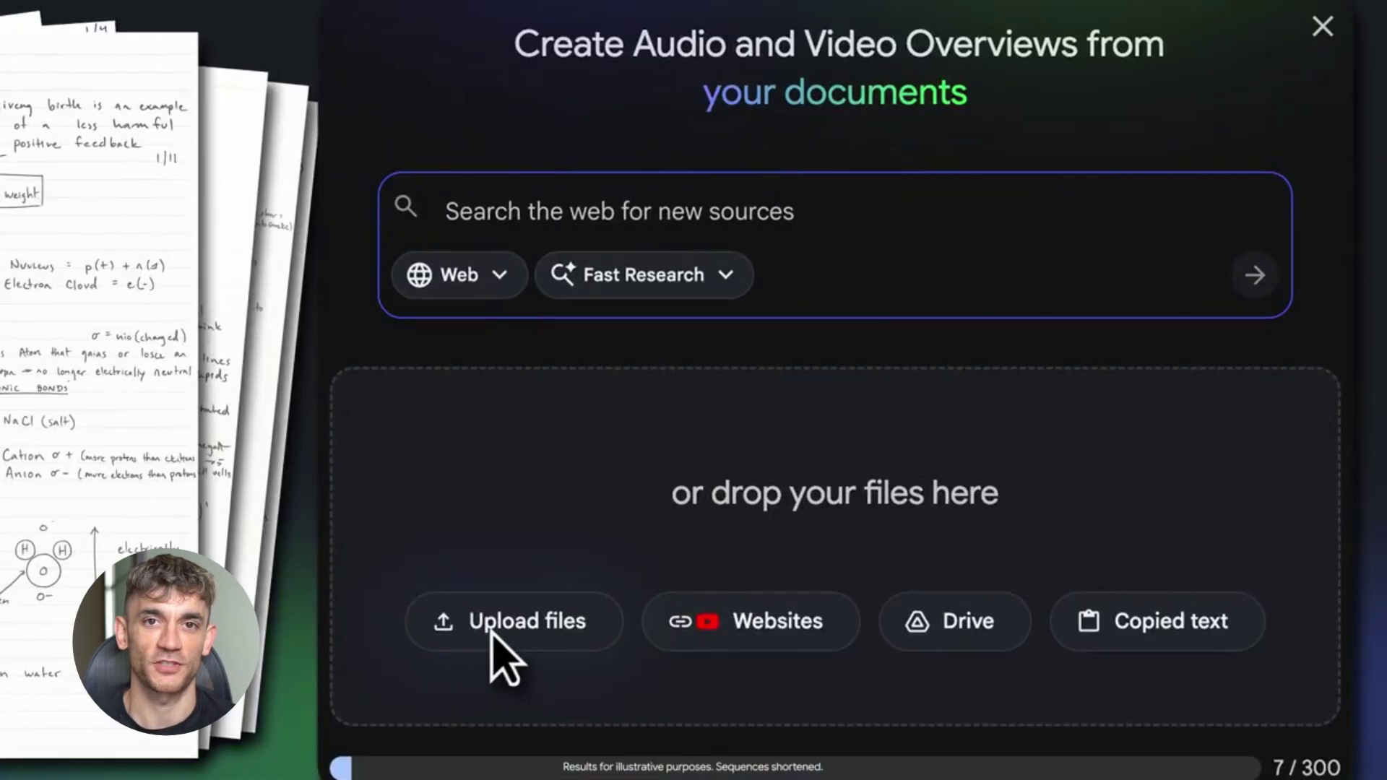
Step: Add the seven PhysioNotes page images to the Anatomy and Physiology notebook and start its Audio Overview
{"action": "left_click", "coordinate": [488, 630]}
{"action": "left_click", "coordinate": [745, 243]}
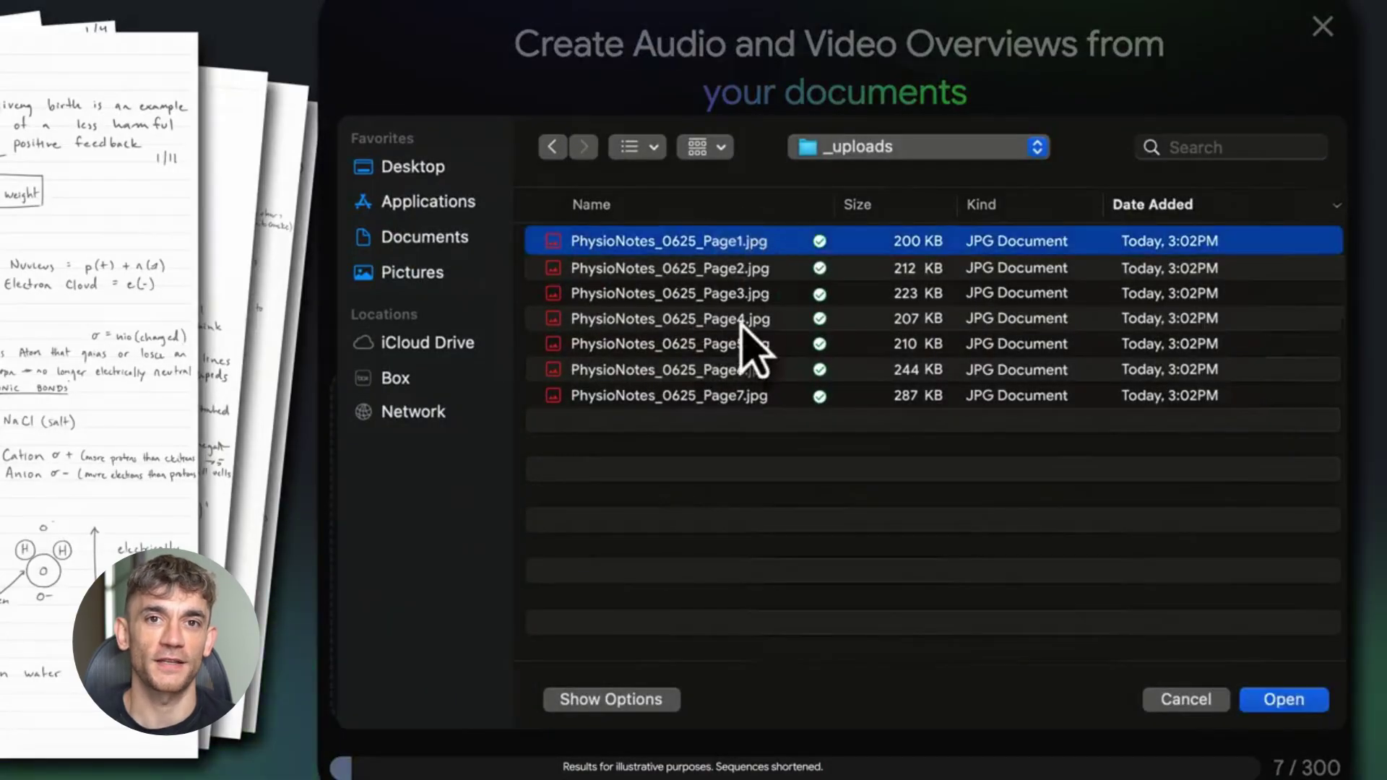
{"action": "left_click", "coordinate": [745, 396], "text": "shift"}
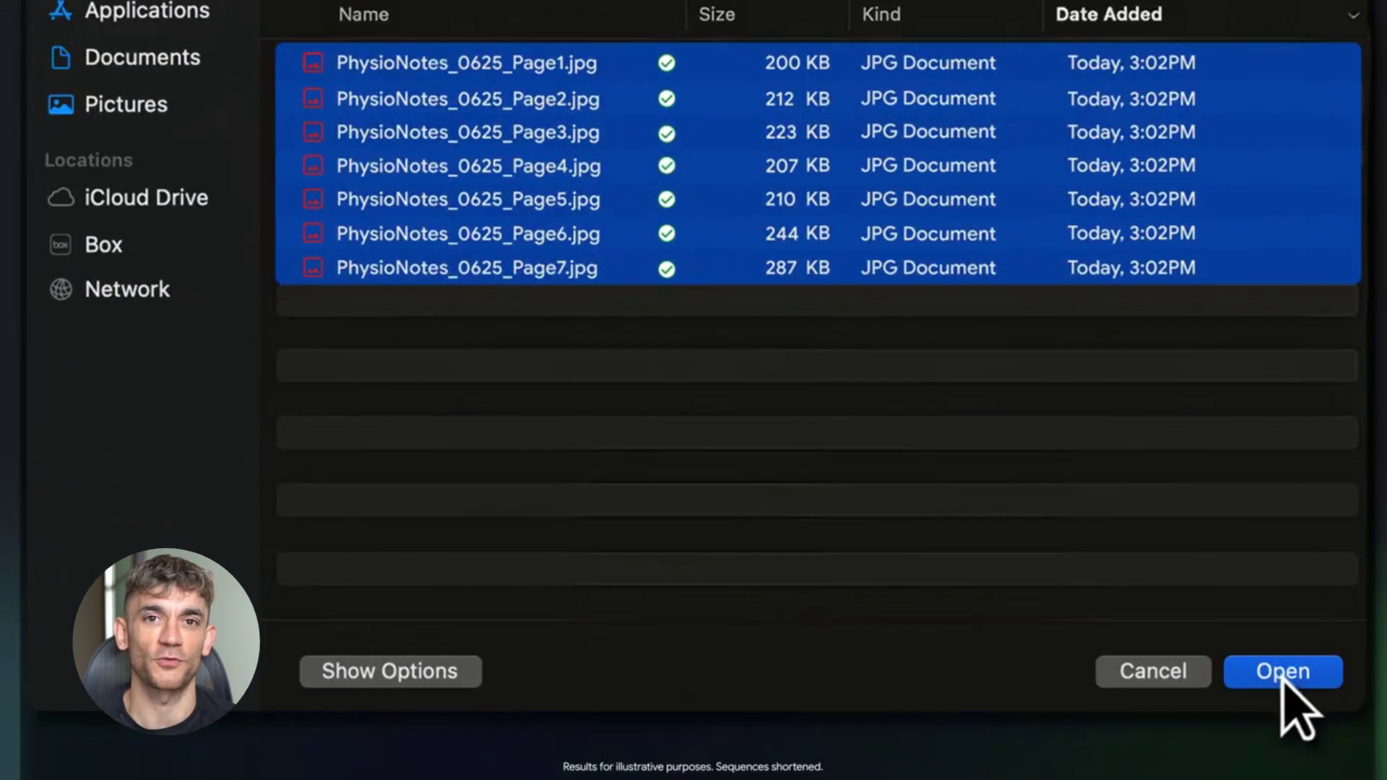
{"action": "left_click", "coordinate": [1284, 681]}
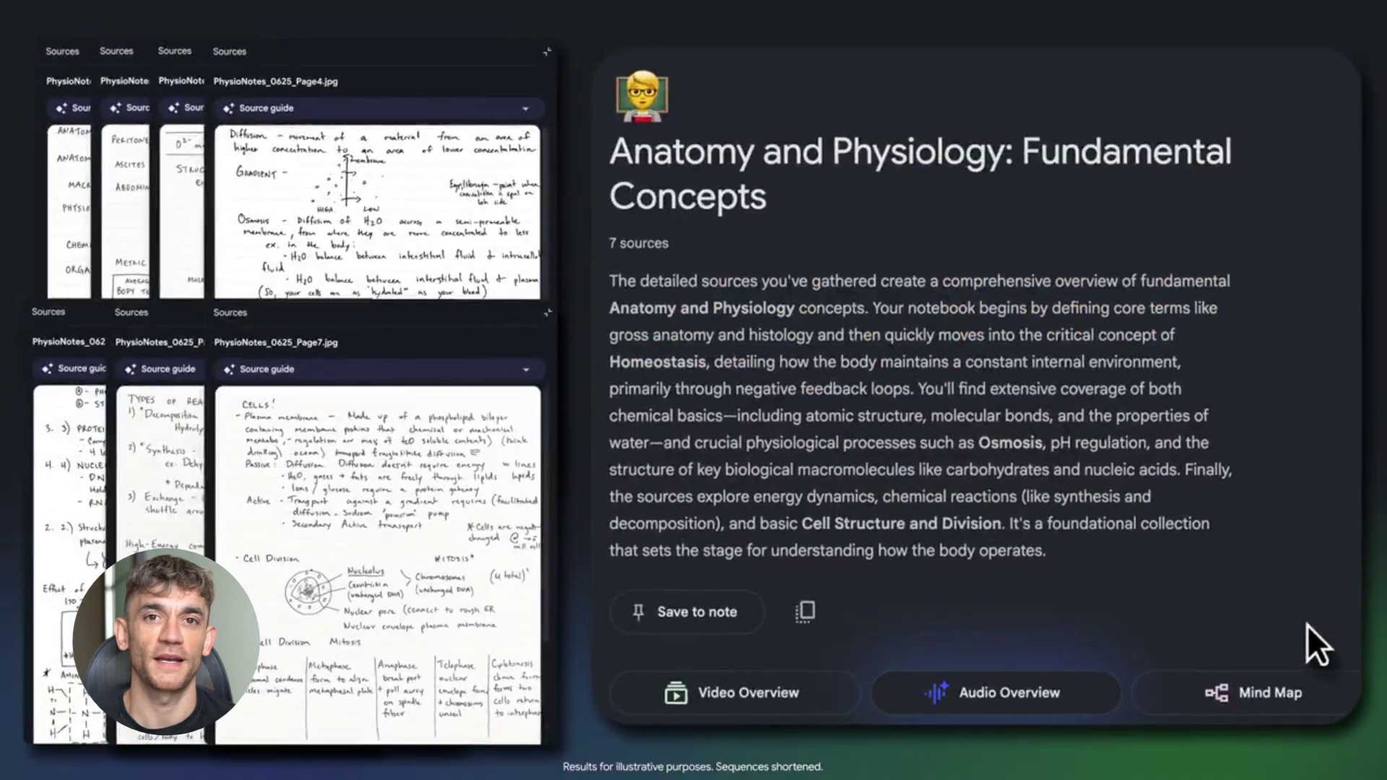
{"action": "left_click", "coordinate": [1092, 692]}
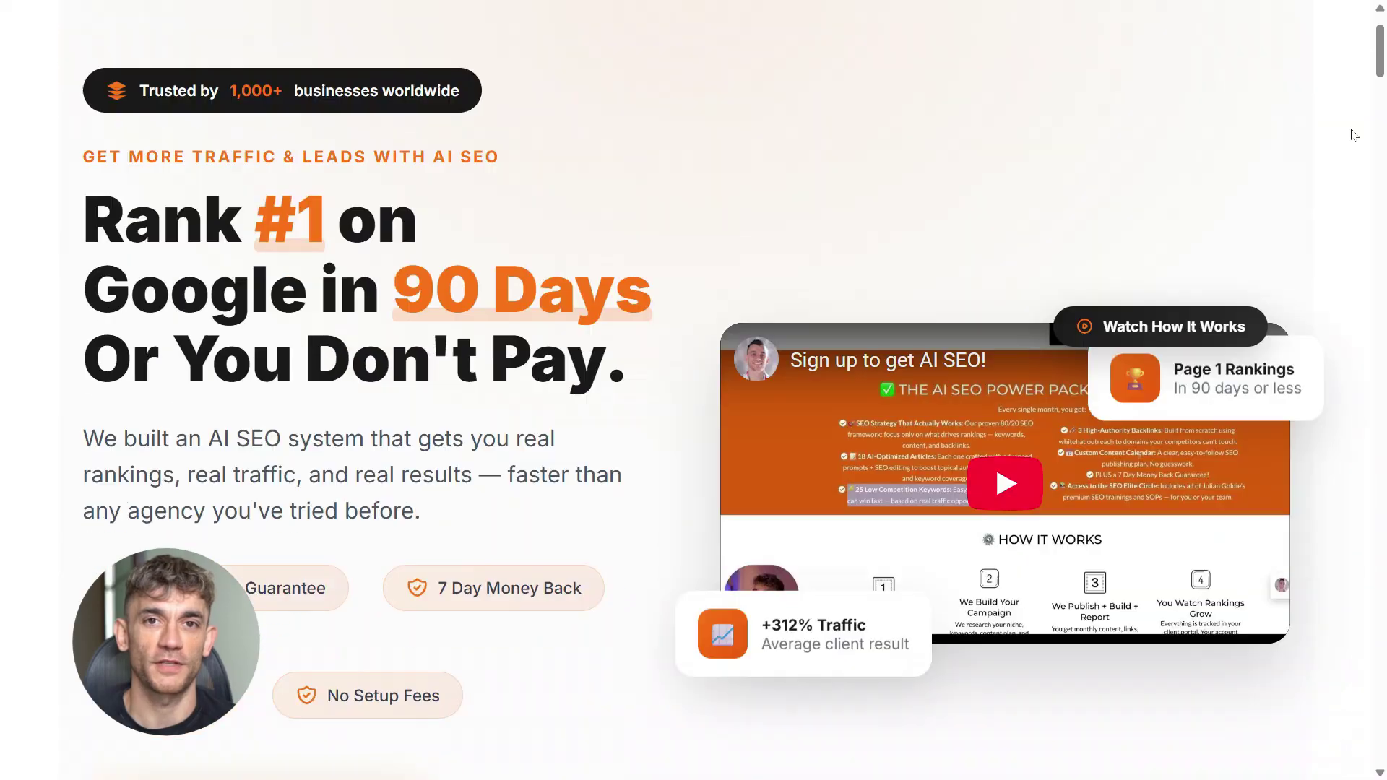
Step: Scroll the Goldie Agency sales page and step the Problem carousel through to The Solution slide
{"action": "scroll", "coordinate": [1353, 134], "scroll_direction": "down", "scroll_amount": 4}
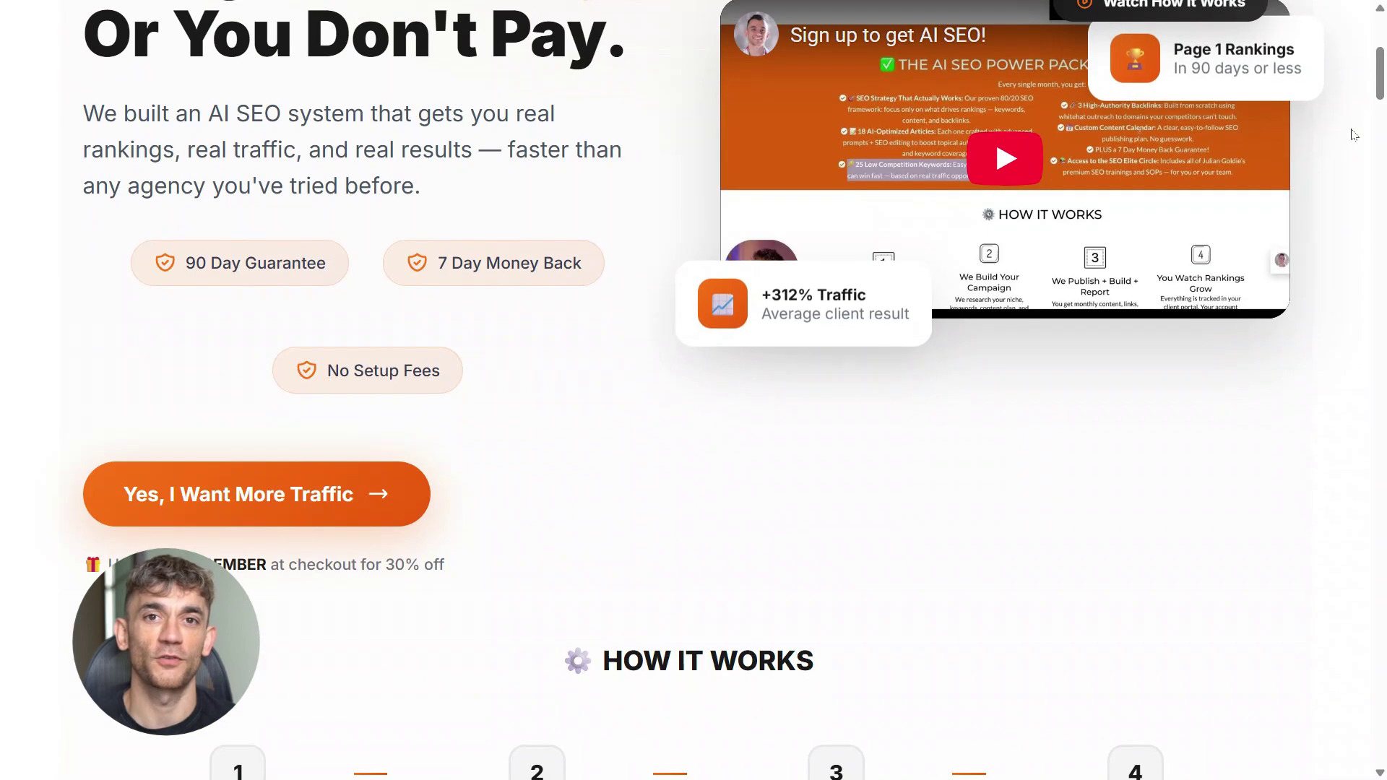
{"action": "scroll", "coordinate": [1353, 134], "scroll_direction": "down", "scroll_amount": 10}
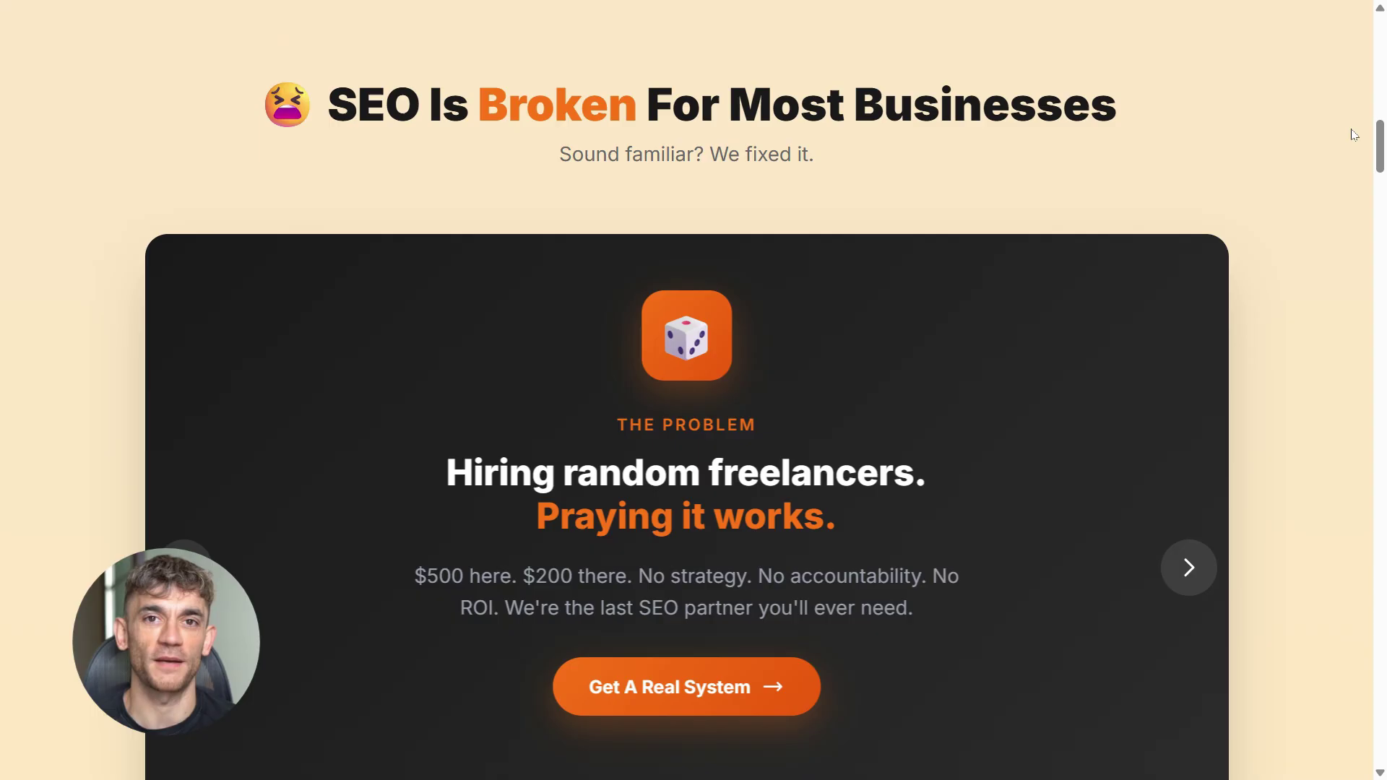
{"action": "scroll", "coordinate": [1353, 134], "scroll_direction": "down", "scroll_amount": 3}
{"action": "scroll", "coordinate": [693, 631], "scroll_direction": "down", "scroll_amount": 1}
{"action": "scroll", "coordinate": [672, 613], "scroll_direction": "up", "scroll_amount": 4}
{"action": "scroll", "coordinate": [643, 656], "scroll_direction": "down", "scroll_amount": 3}
{"action": "left_click", "coordinate": [660, 658]}
{"action": "left_click", "coordinate": [632, 657]}
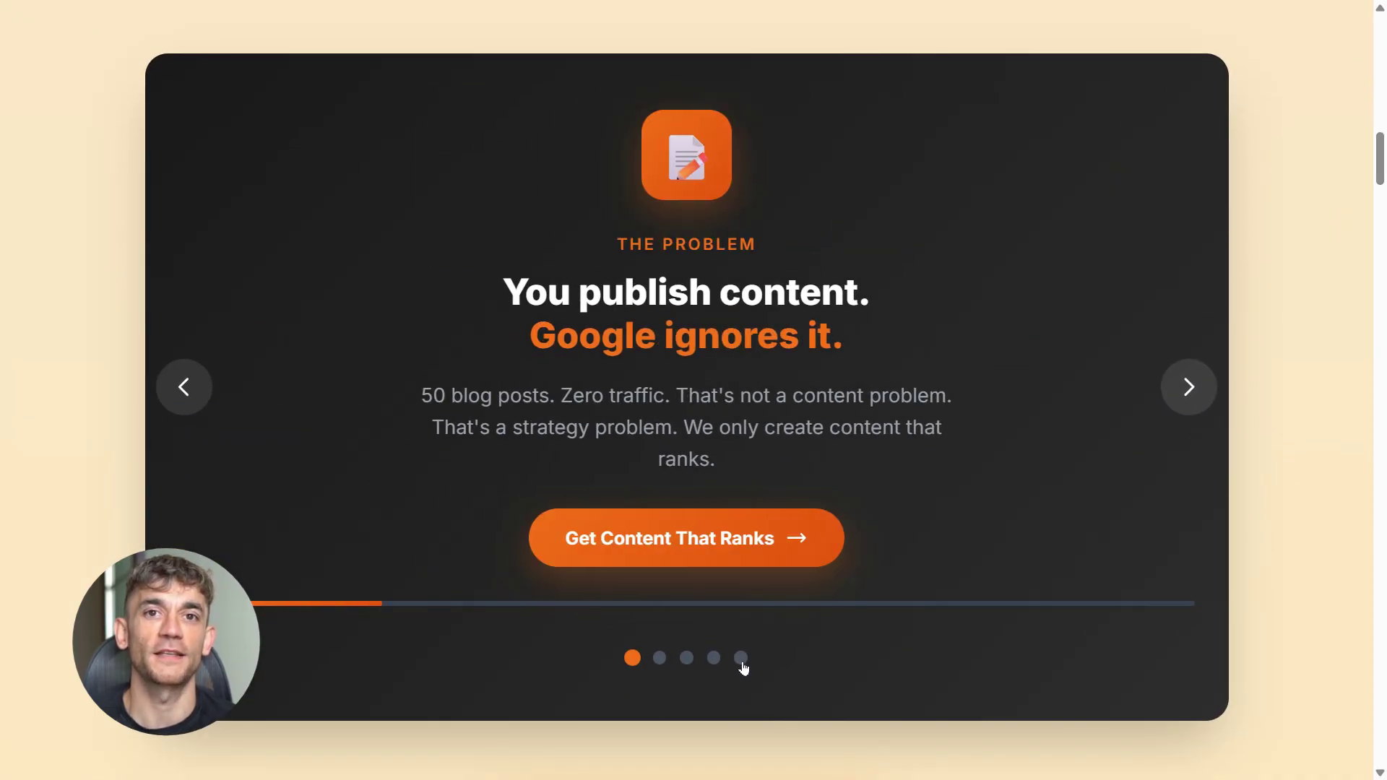
{"action": "left_click", "coordinate": [741, 658]}
Step: Continue down the sales page to the 'You're Busy. We Get It.' section
{"action": "scroll", "coordinate": [1301, 347], "scroll_direction": "down", "scroll_amount": 15}
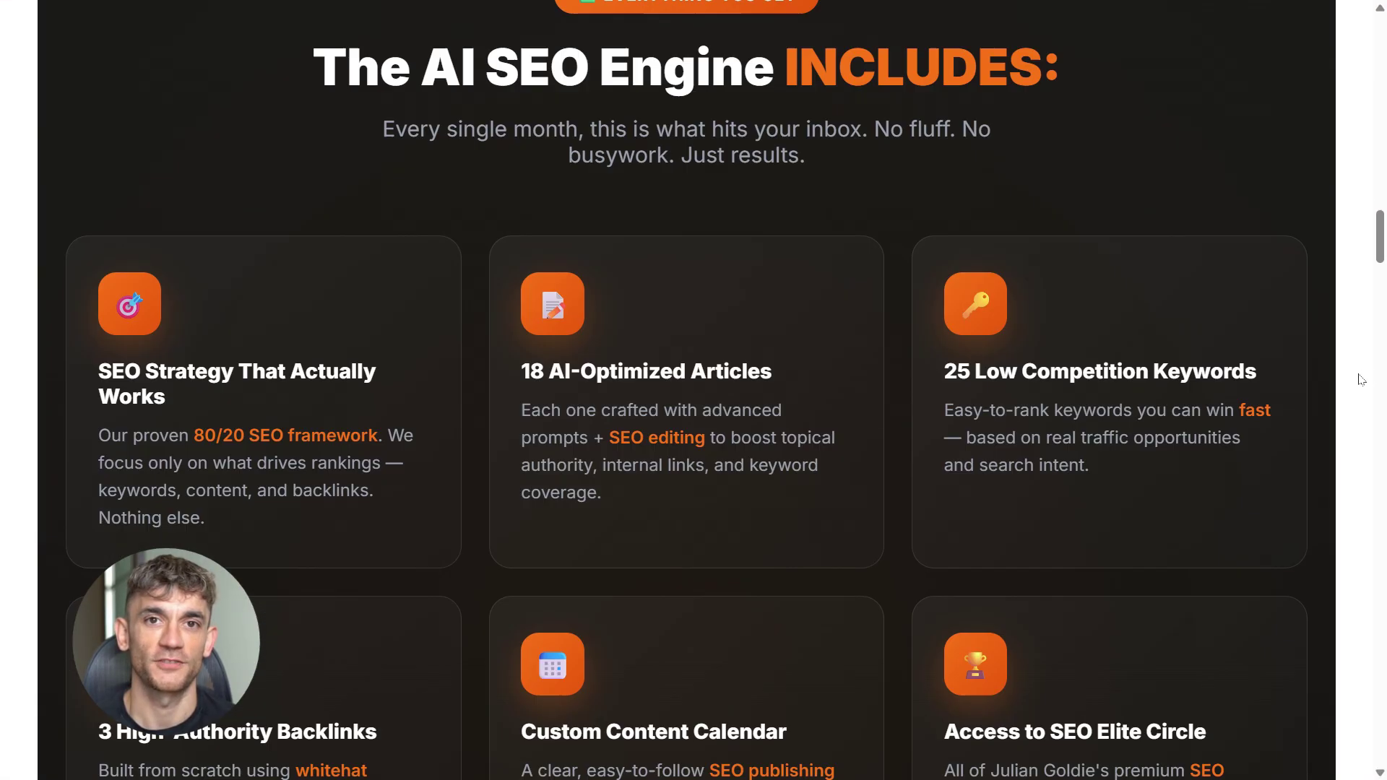
{"action": "scroll", "coordinate": [1361, 381], "scroll_direction": "down", "scroll_amount": 2}
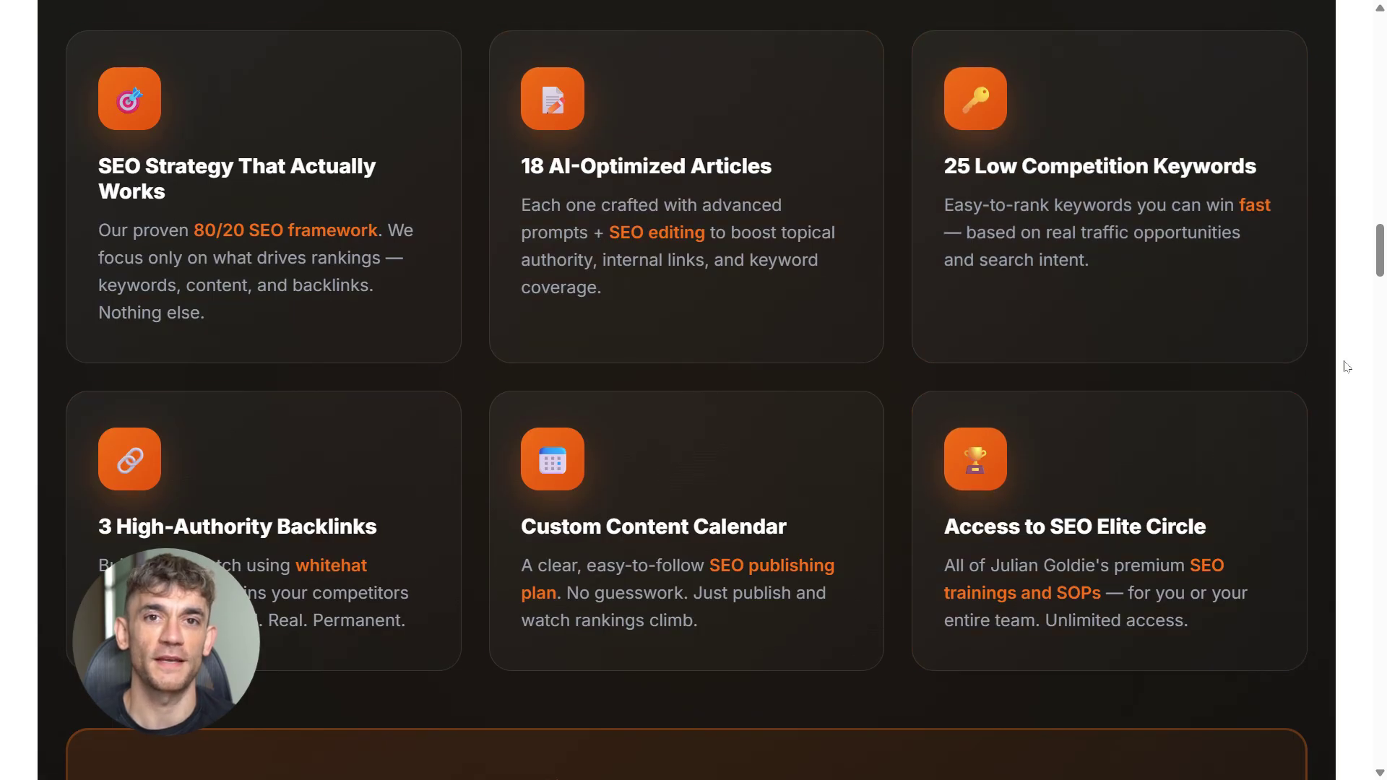
{"action": "scroll", "coordinate": [1345, 369], "scroll_direction": "down", "scroll_amount": 20}
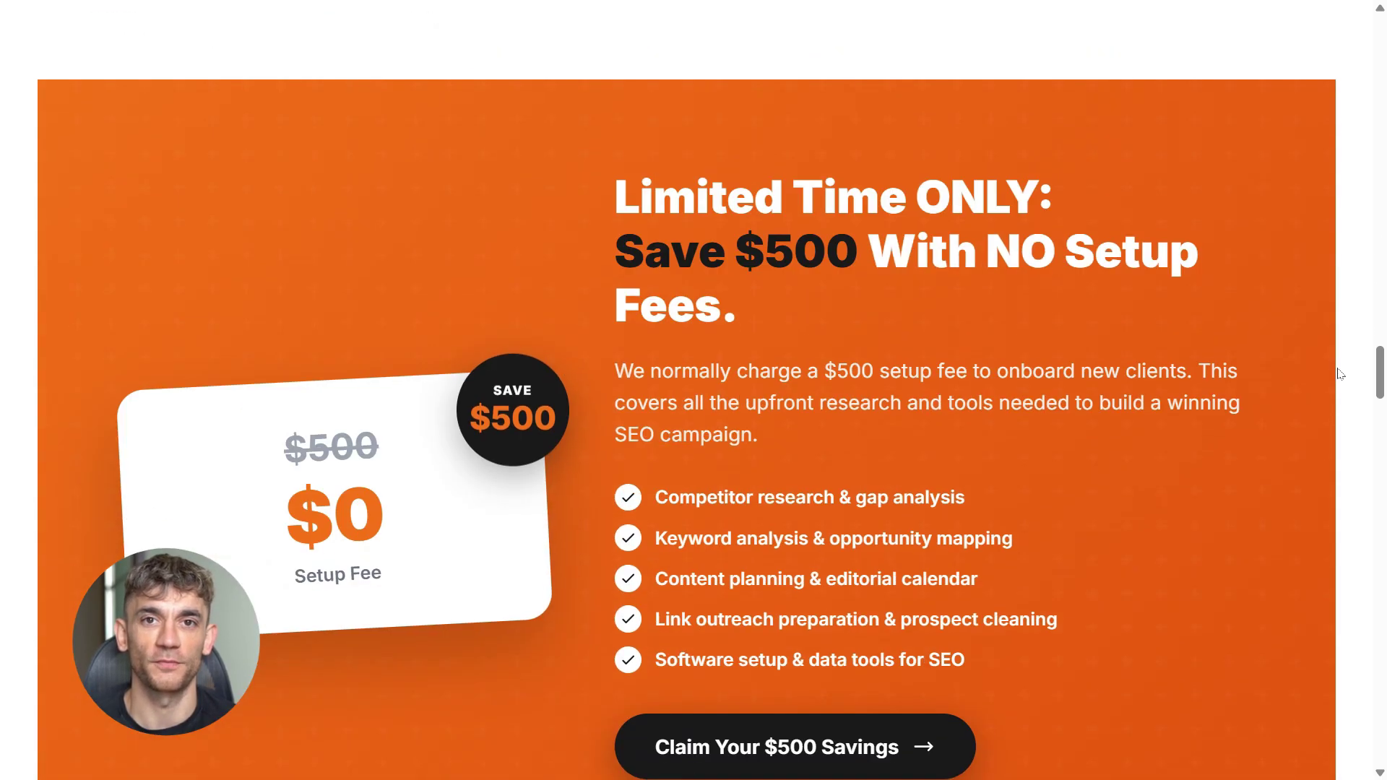
{"action": "scroll", "coordinate": [1340, 374], "scroll_direction": "down", "scroll_amount": 16}
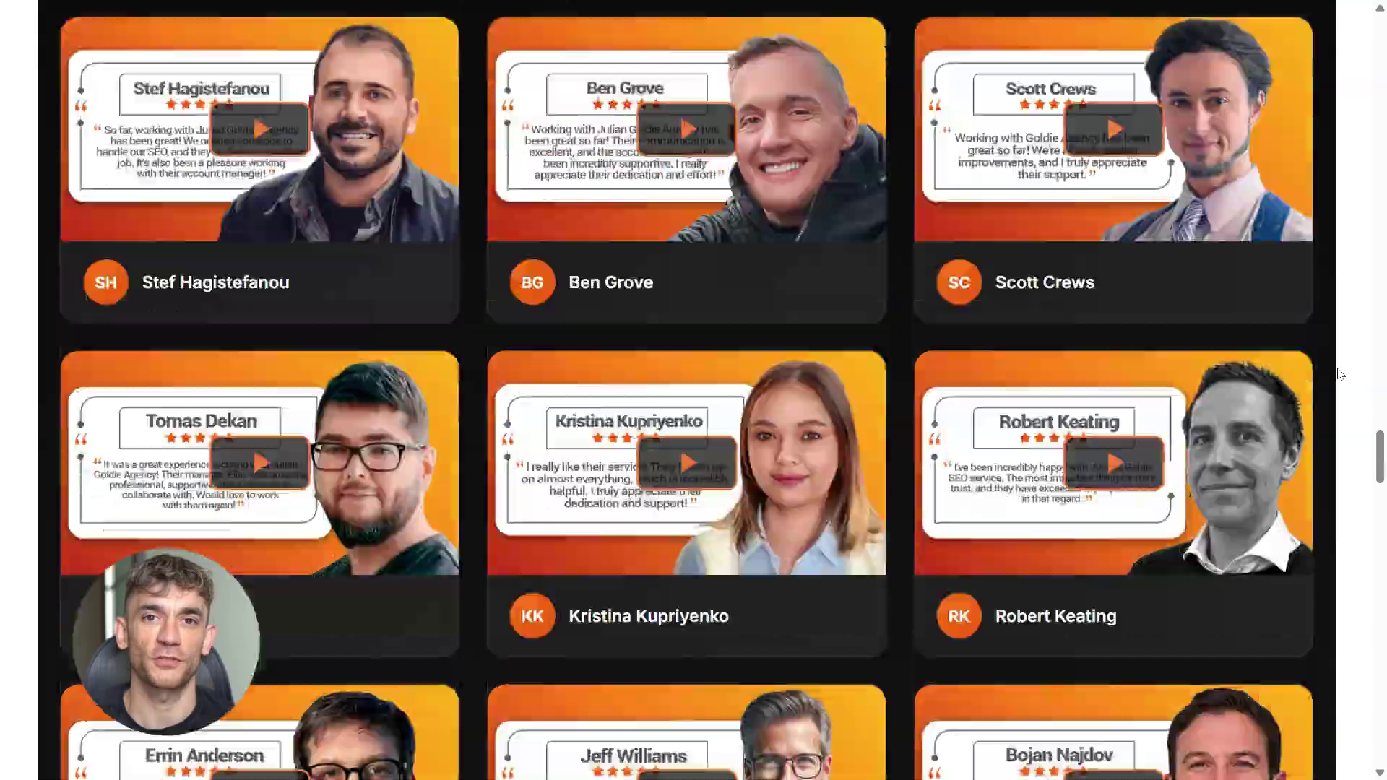
{"action": "scroll", "coordinate": [1340, 374], "scroll_direction": "down", "scroll_amount": 18}
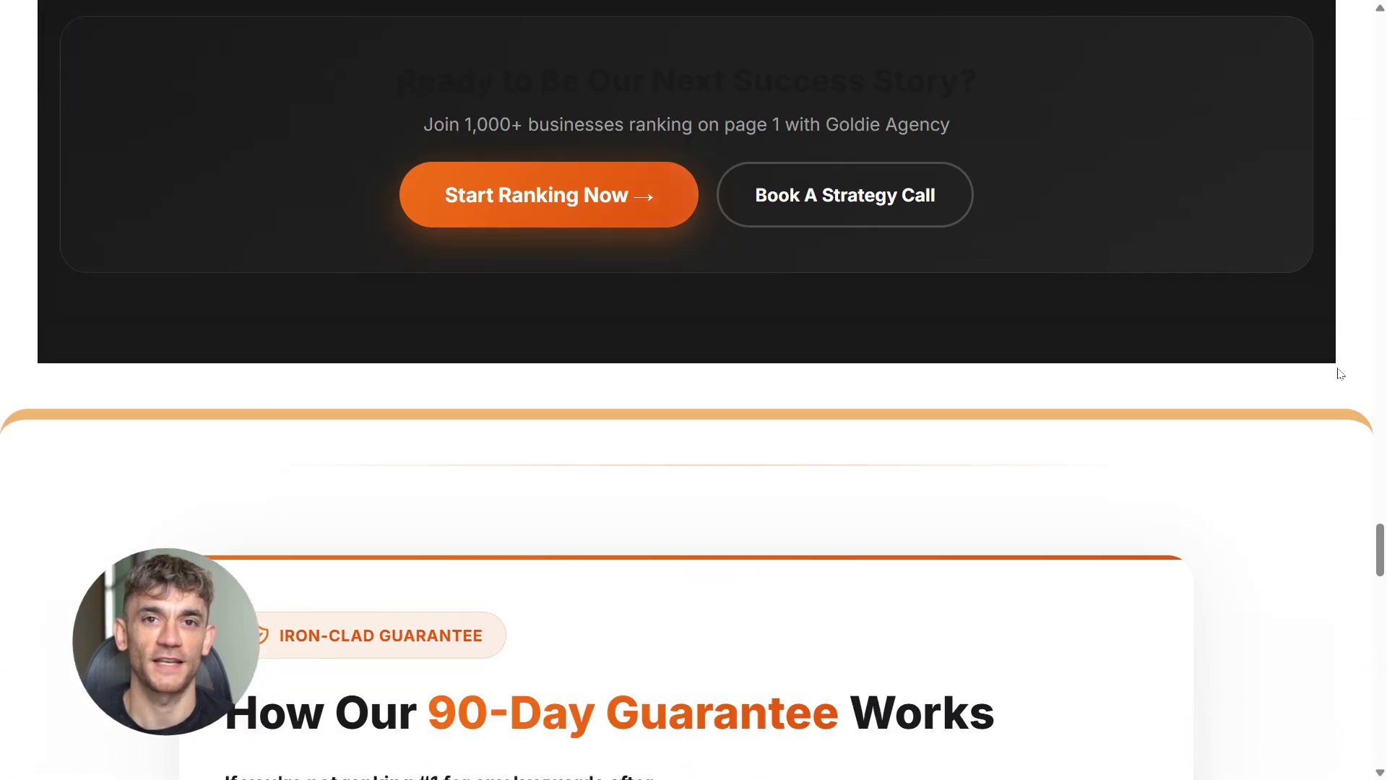
{"action": "scroll", "coordinate": [1340, 374], "scroll_direction": "down", "scroll_amount": 17}
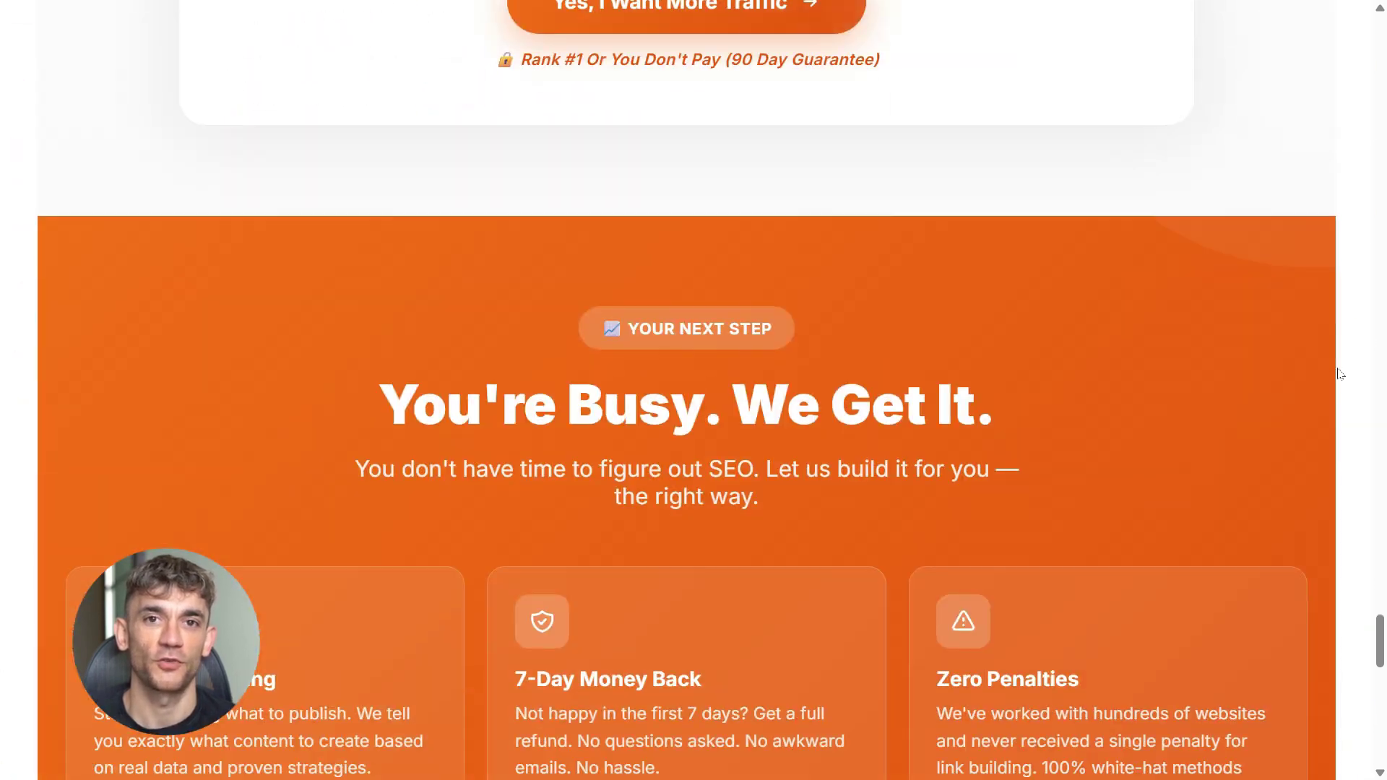
{"action": "scroll", "coordinate": [1340, 374], "scroll_direction": "down", "scroll_amount": 4}
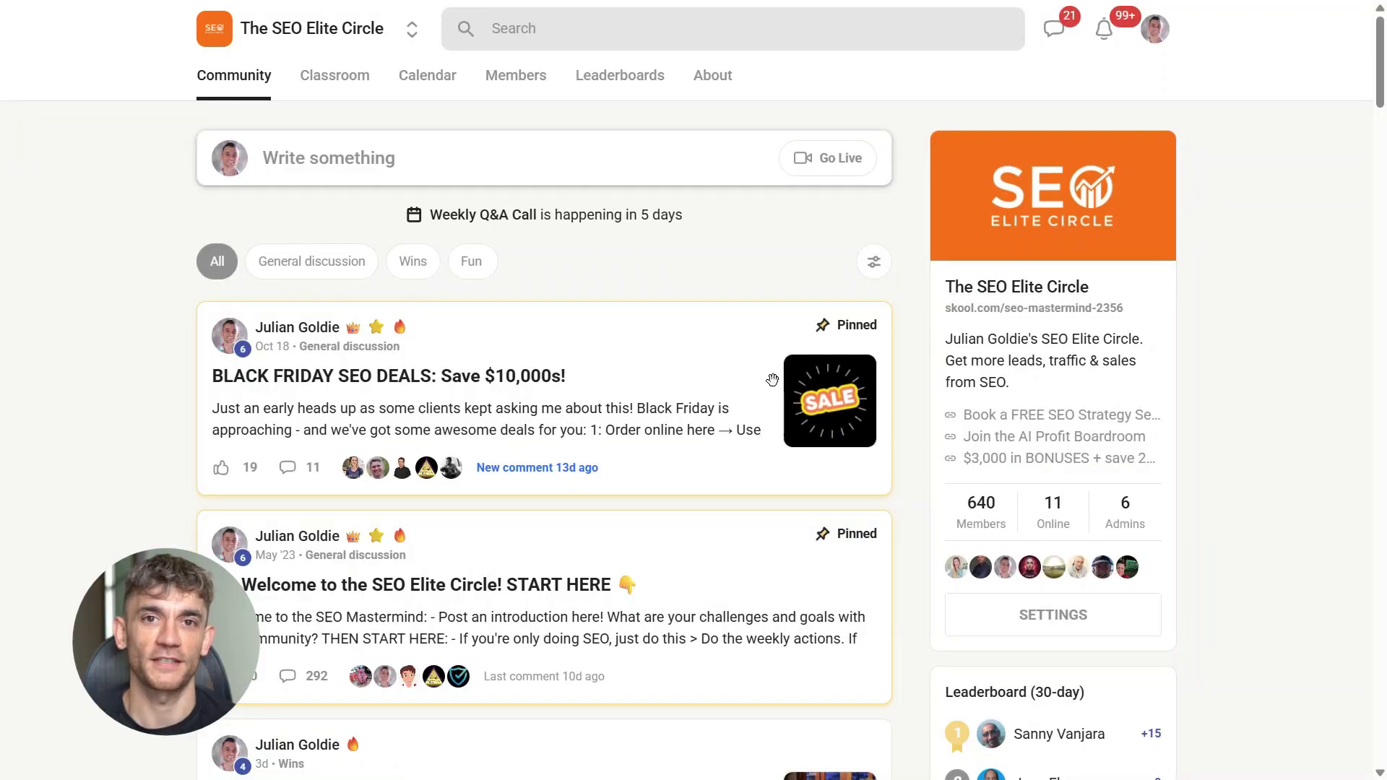
Step: Browse the SEO Elite Circle community feed on Skool
{"action": "scroll", "coordinate": [772, 380], "scroll_direction": "down", "scroll_amount": 9}
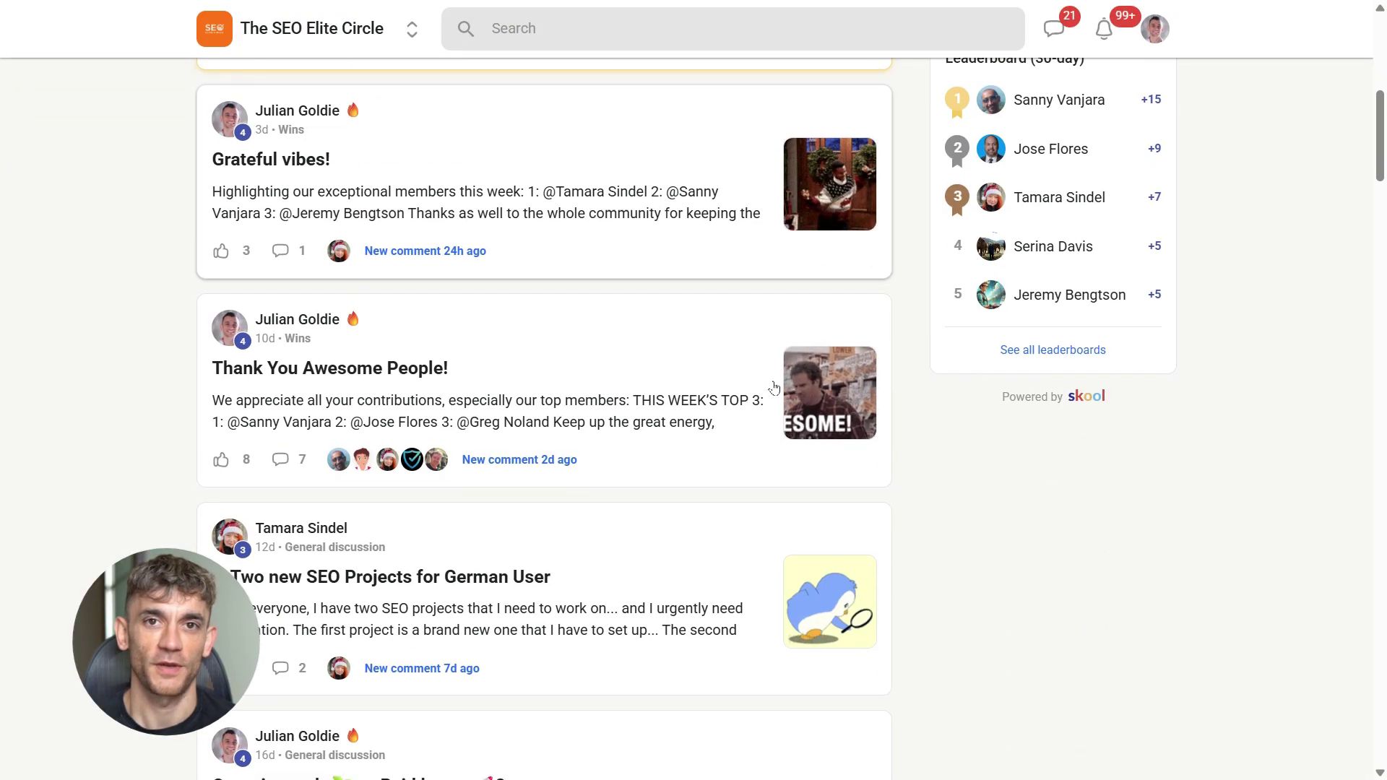
{"action": "scroll", "coordinate": [774, 388], "scroll_direction": "down", "scroll_amount": 4}
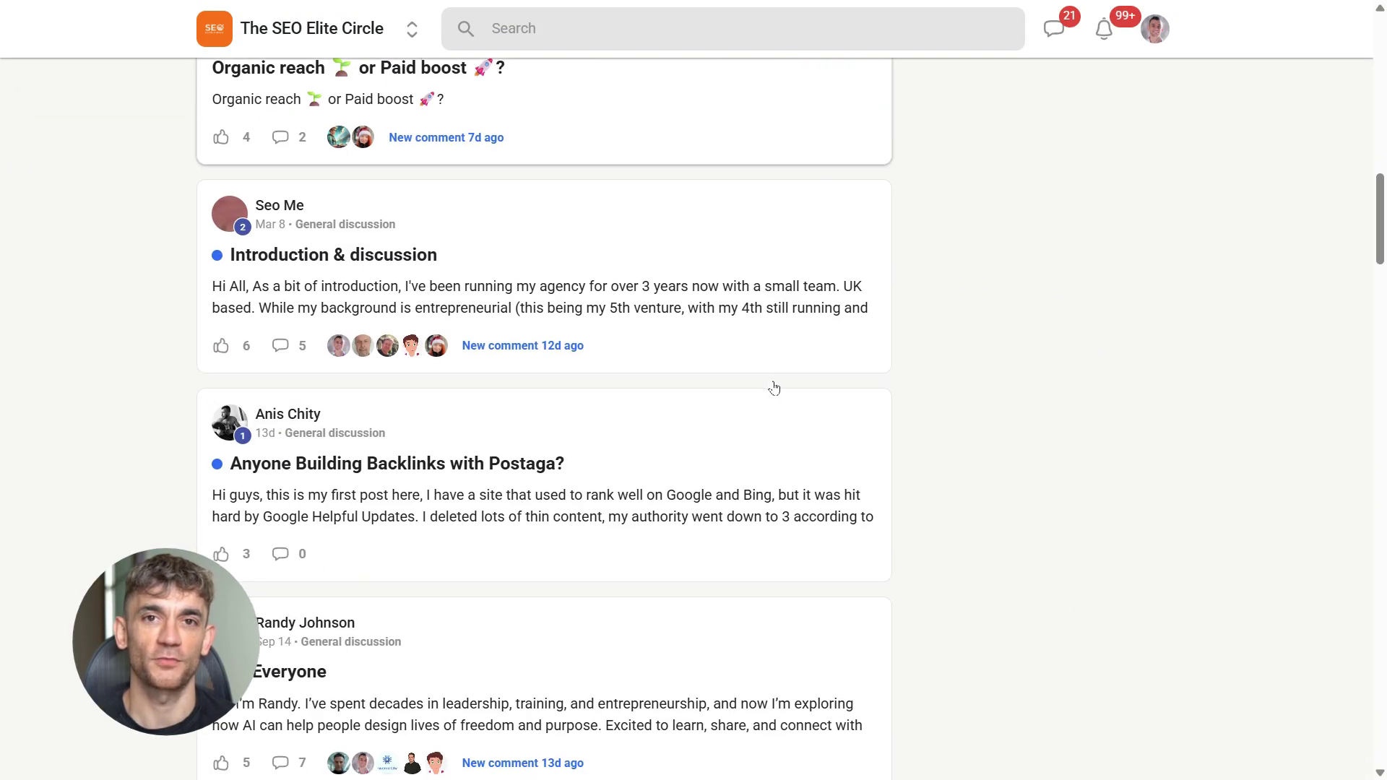
{"action": "scroll", "coordinate": [774, 388], "scroll_direction": "up", "scroll_amount": 4}
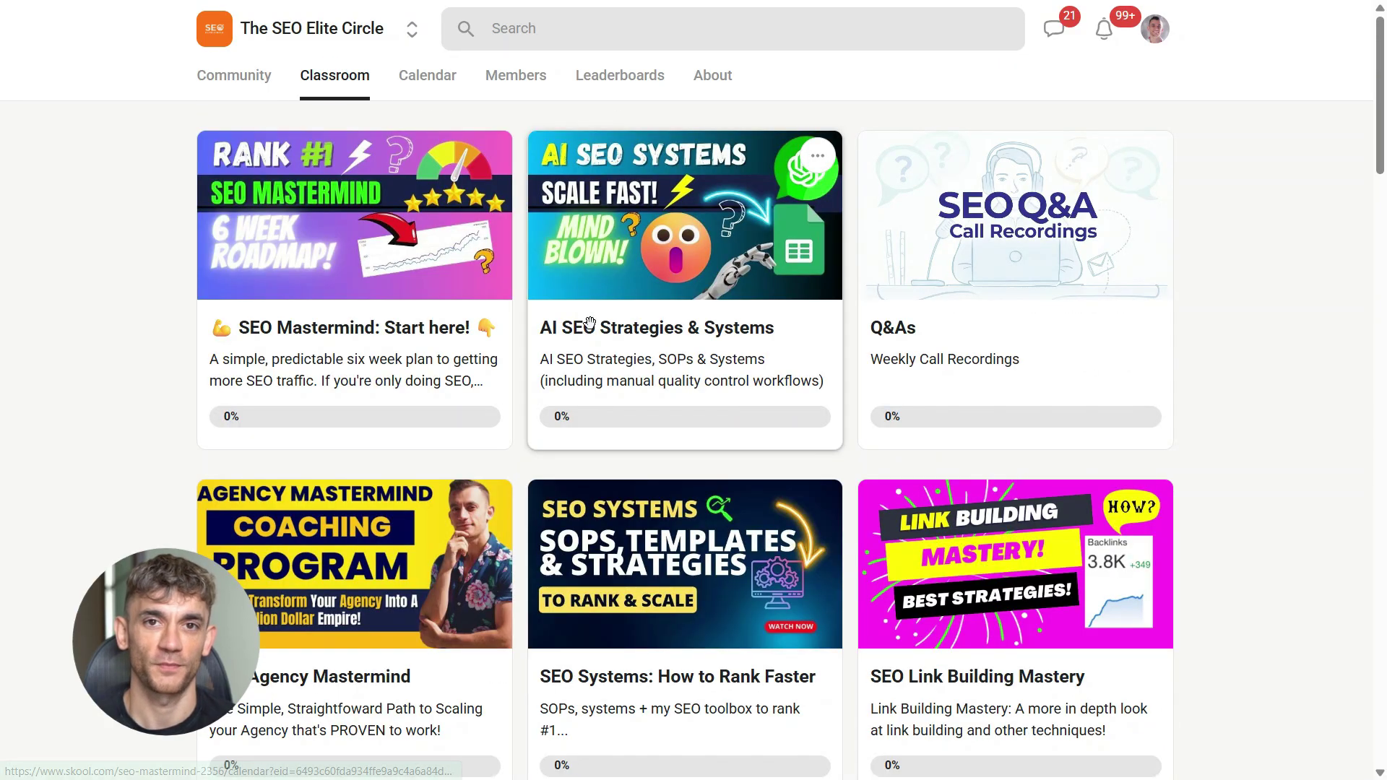
{"action": "scroll", "coordinate": [620, 330], "scroll_direction": "down", "scroll_amount": 9}
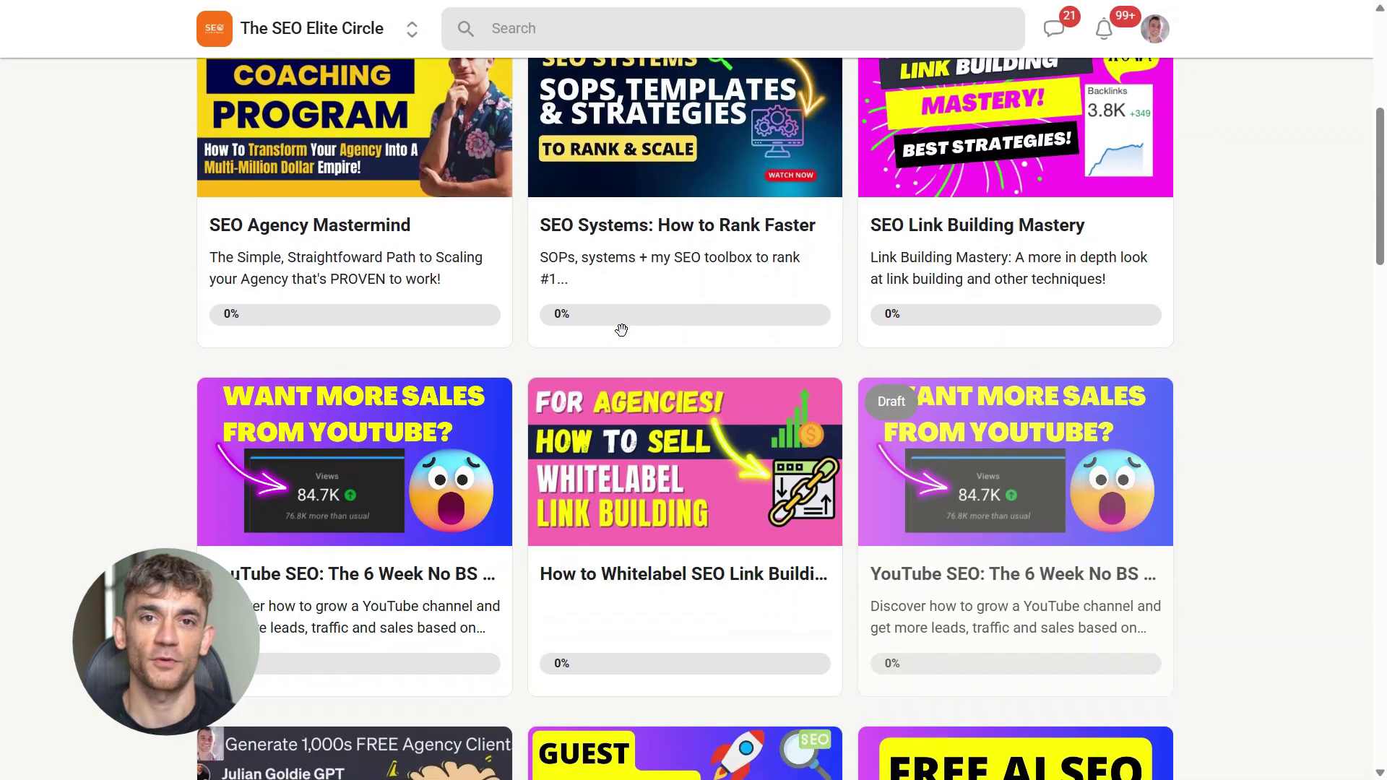
{"action": "scroll", "coordinate": [621, 329], "scroll_direction": "down", "scroll_amount": 16}
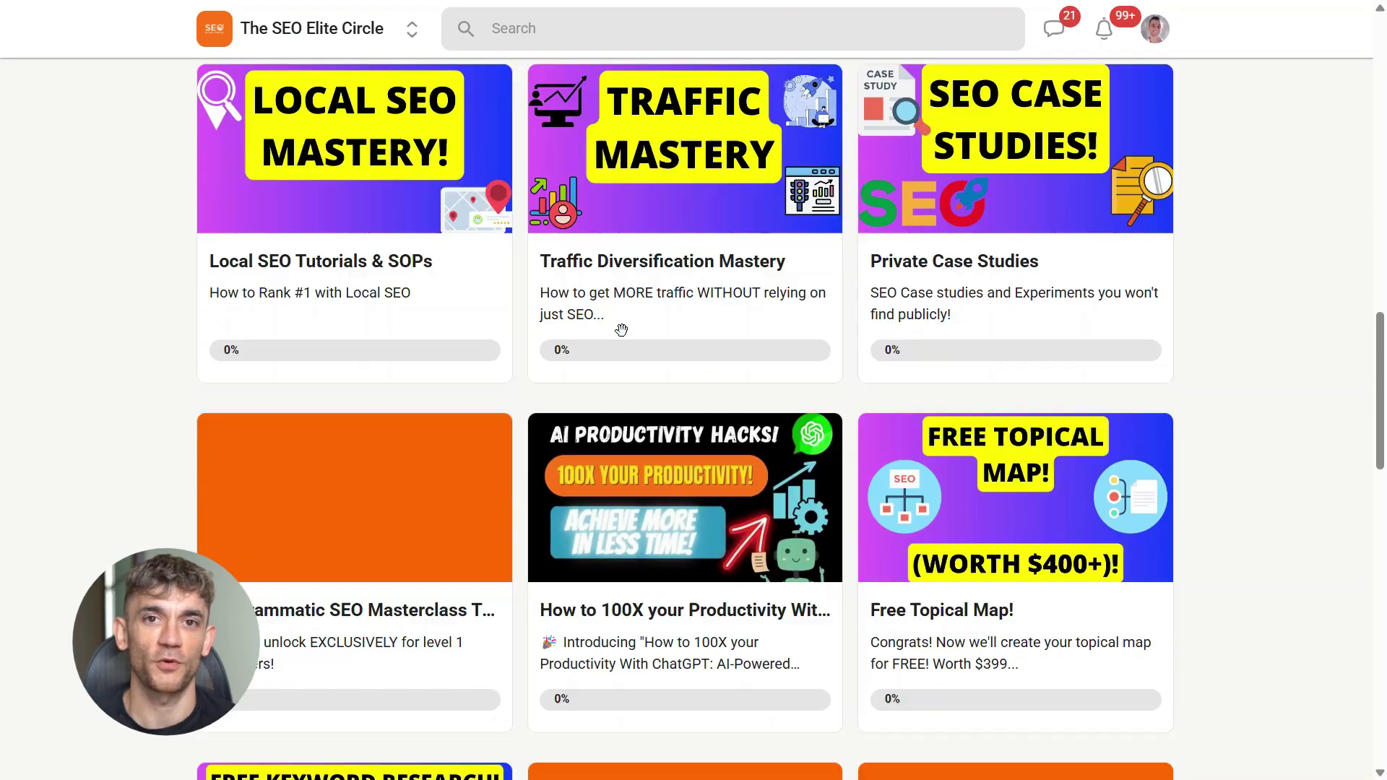
{"action": "scroll", "coordinate": [622, 329], "scroll_direction": "up", "scroll_amount": 17}
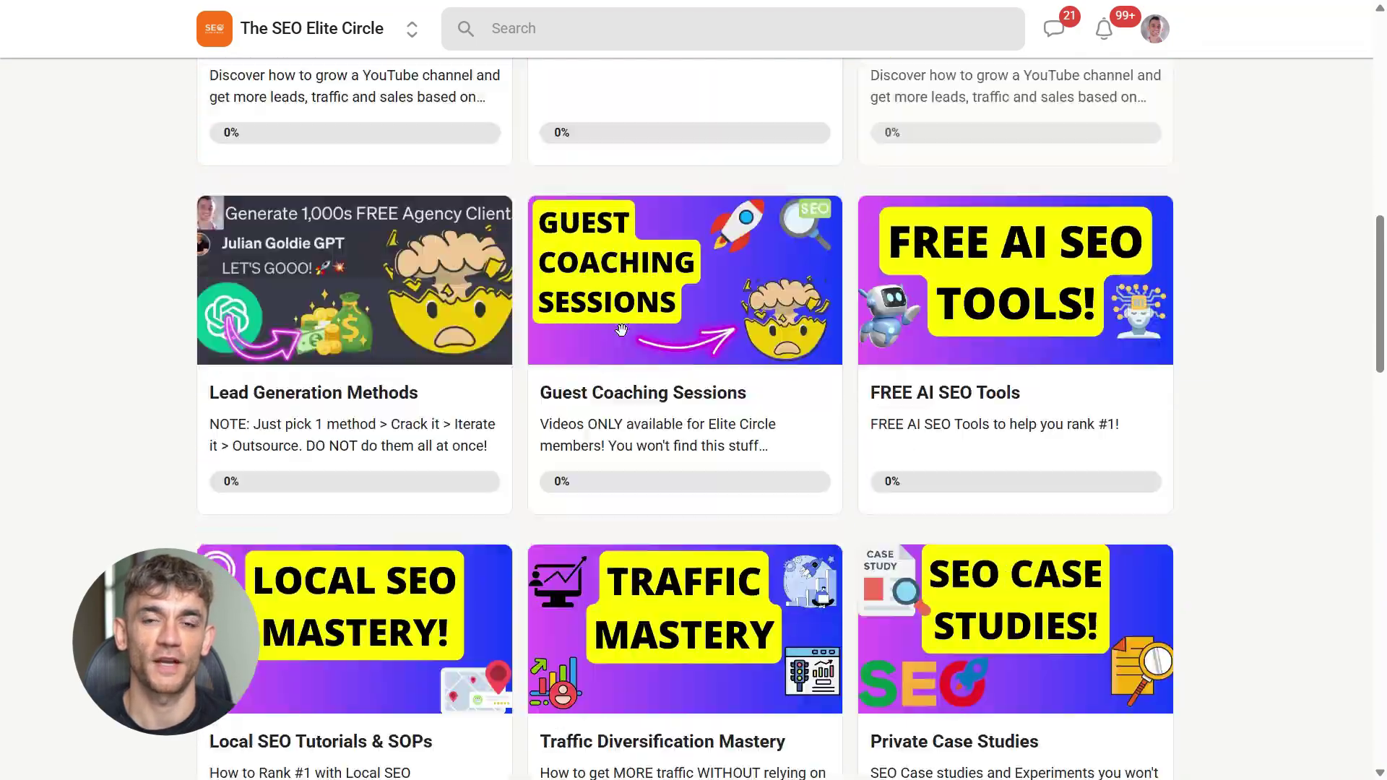
{"action": "scroll", "coordinate": [622, 330], "scroll_direction": "up", "scroll_amount": 8}
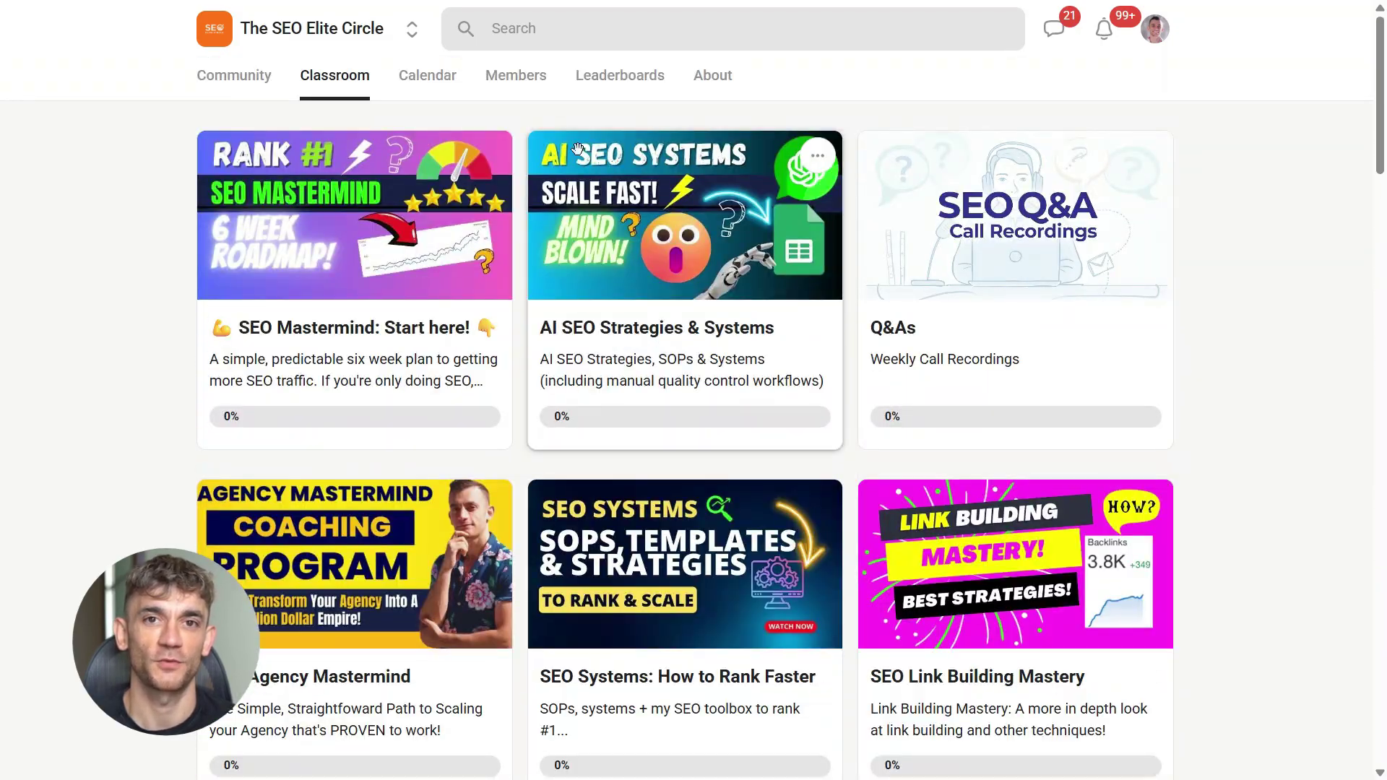
Step: View the About page: private, 640 members, $997/year, benefits and 14-day guarantee
{"action": "left_click", "coordinate": [703, 76]}
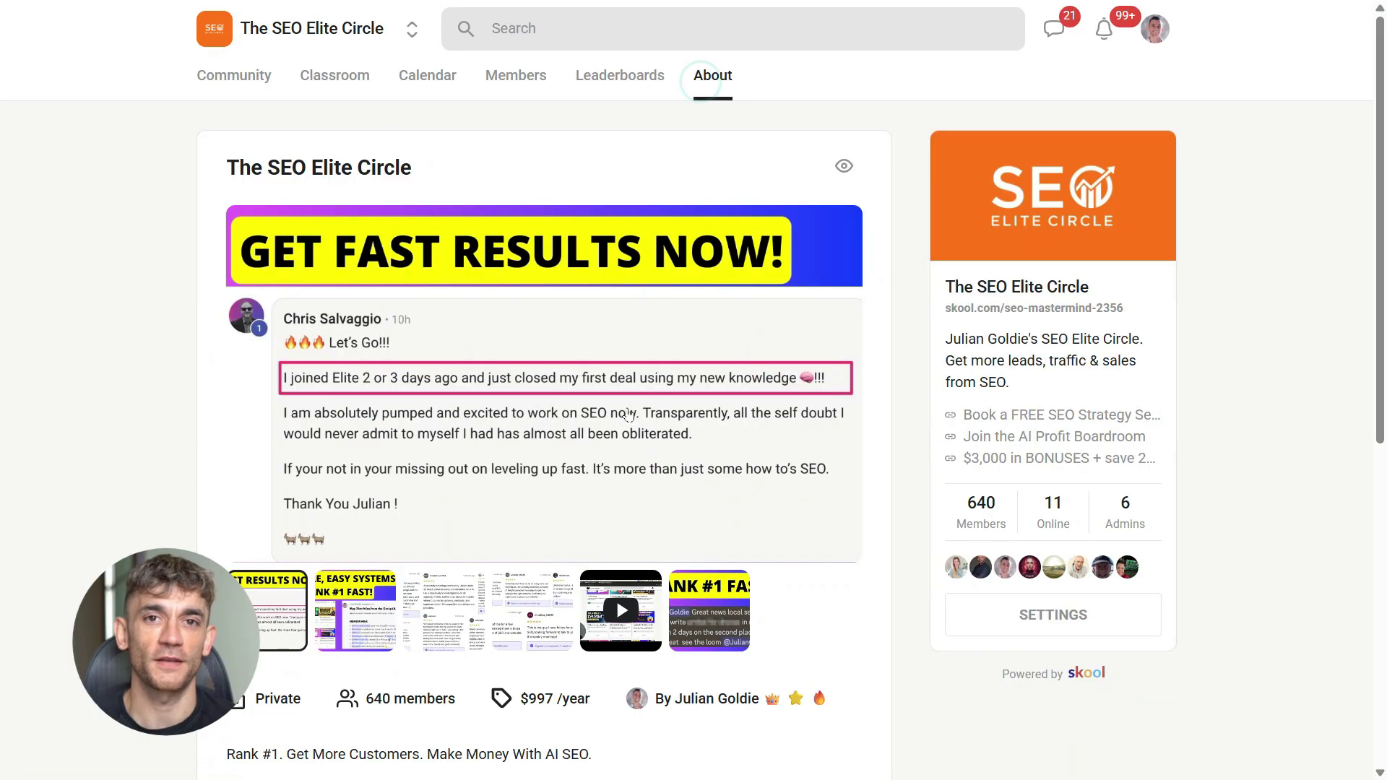
{"action": "scroll", "coordinate": [458, 402], "scroll_direction": "down", "scroll_amount": 3}
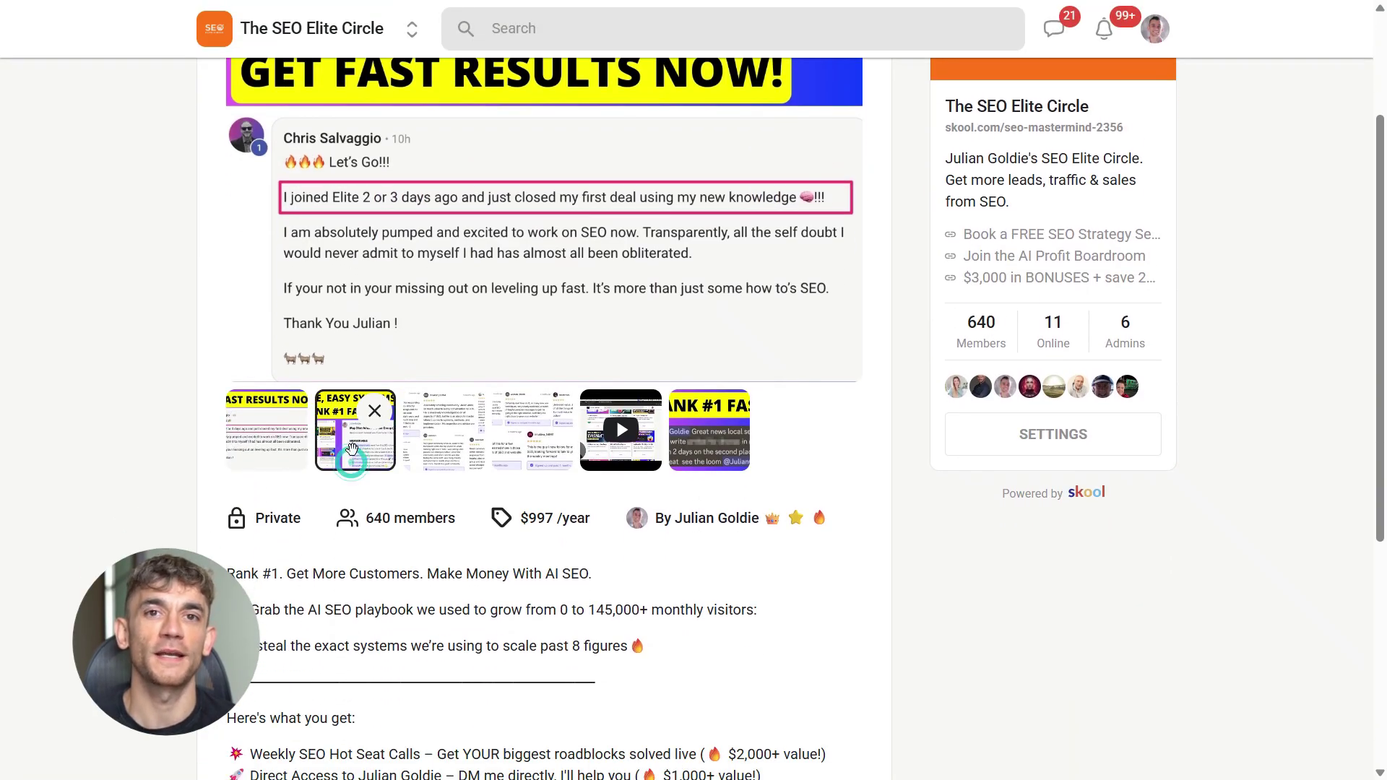
{"action": "scroll", "coordinate": [352, 449], "scroll_direction": "up", "scroll_amount": 3}
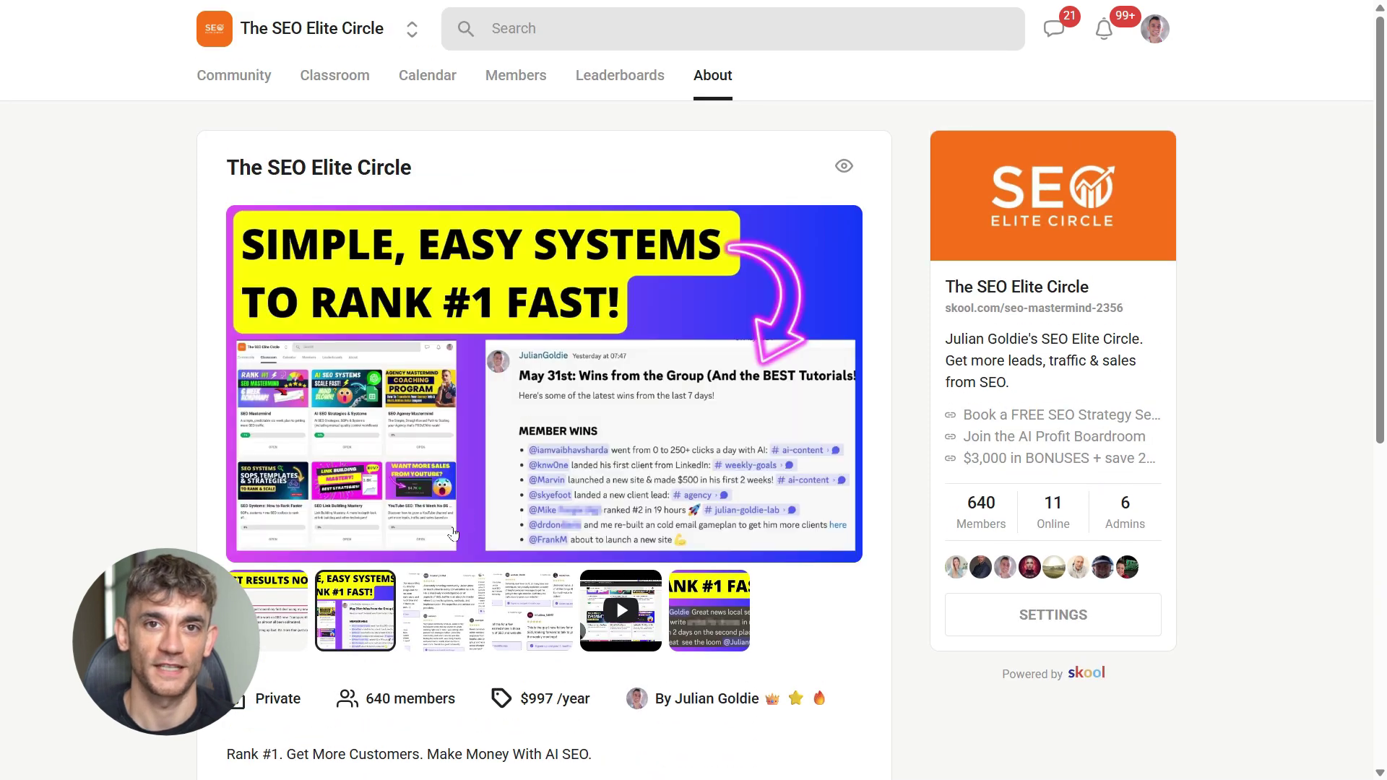
{"action": "scroll", "coordinate": [471, 514], "scroll_direction": "down", "scroll_amount": 6}
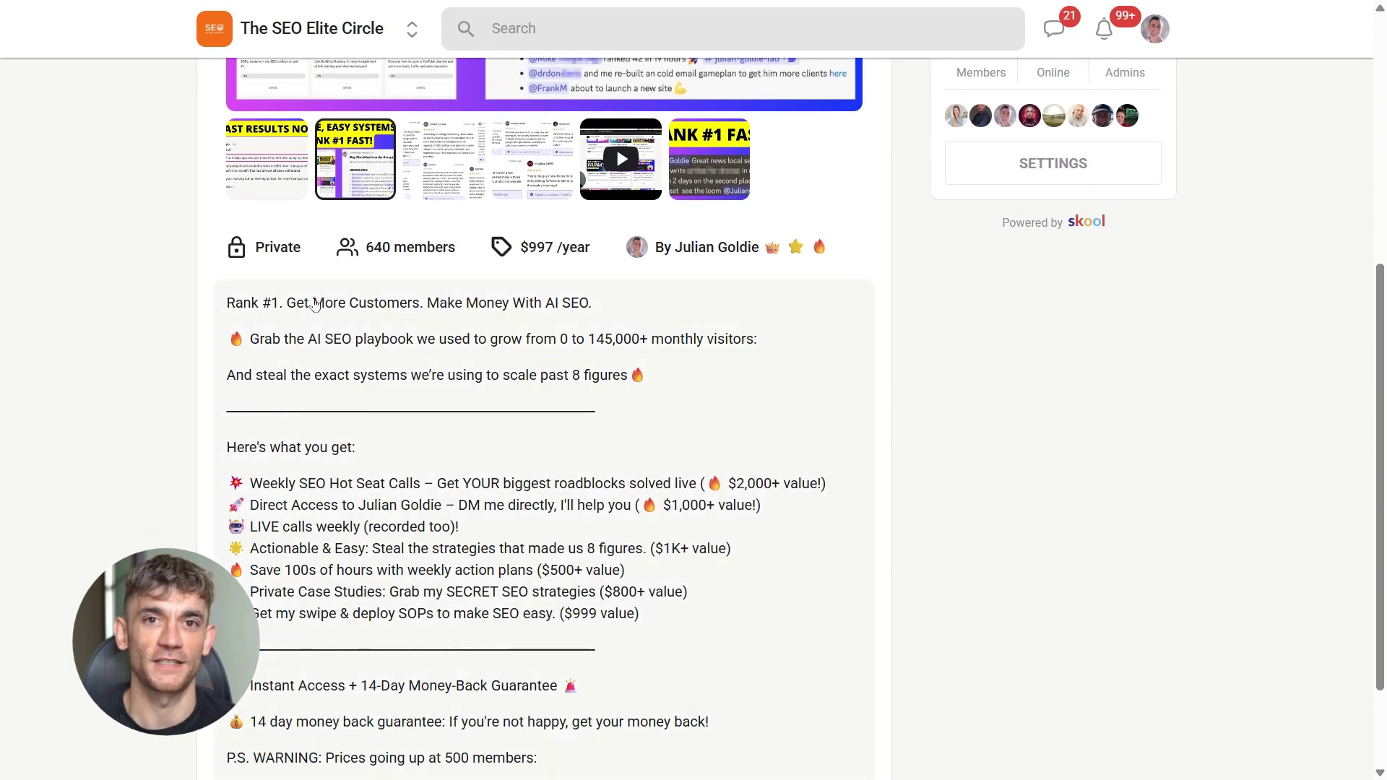
{"action": "scroll", "coordinate": [408, 431], "scroll_direction": "down", "scroll_amount": 2}
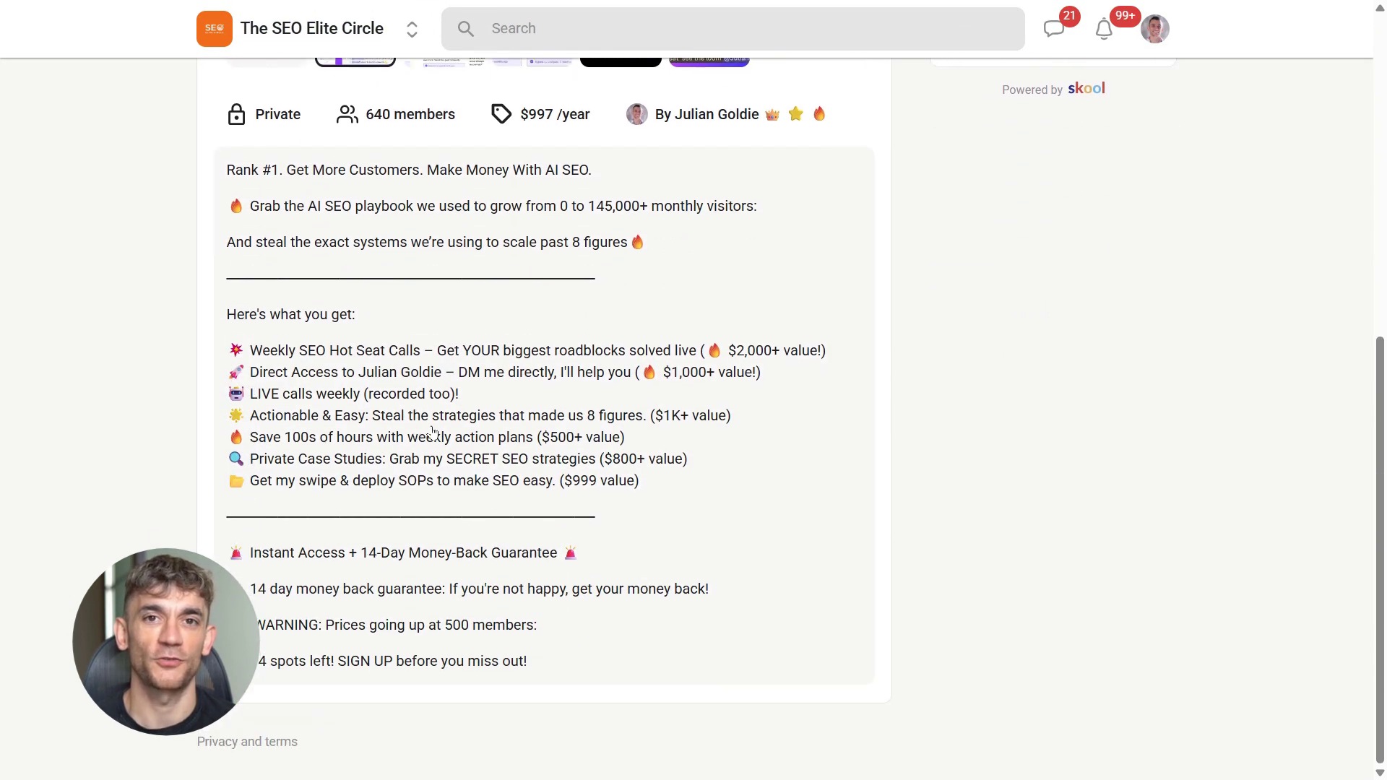